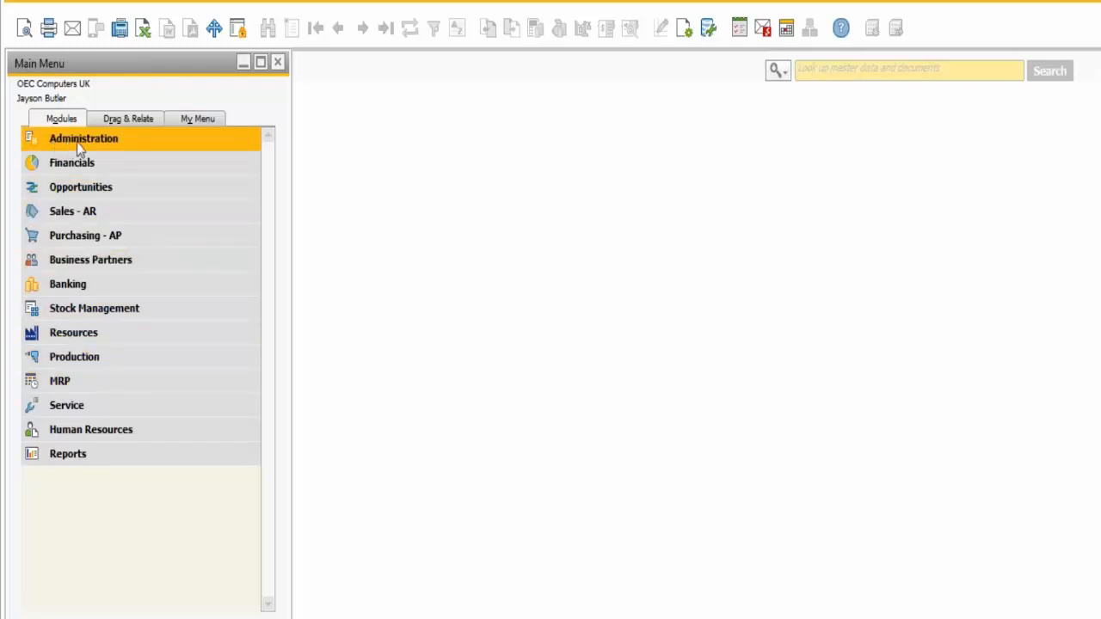
Open the General Settings under System Initialisation, examine the Stock item settings, and close the window
click(100, 143)
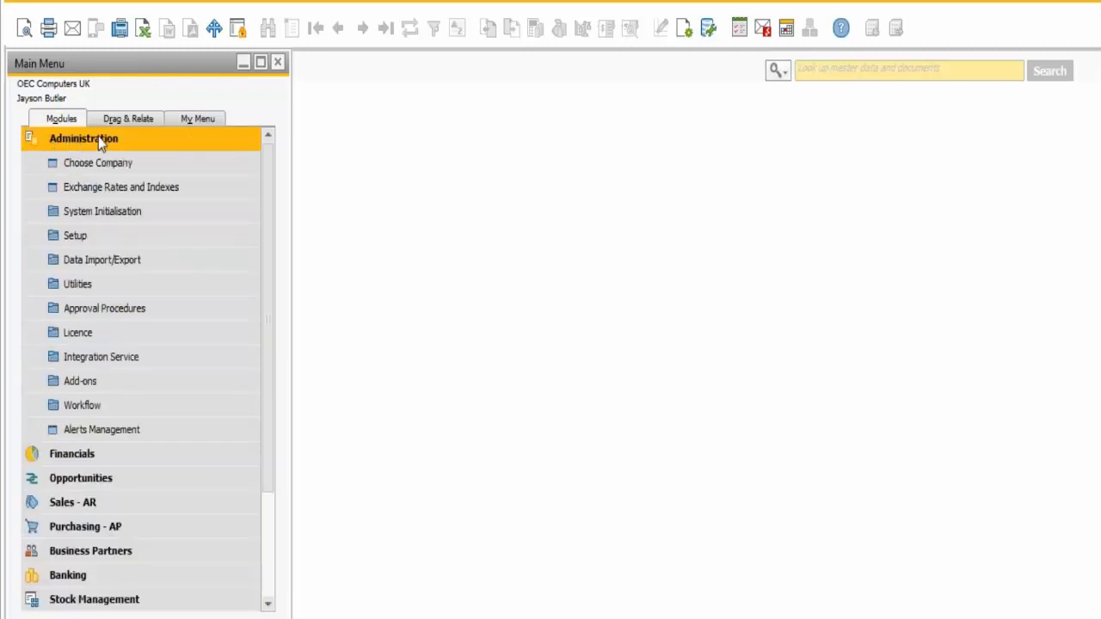
click(104, 214)
click(103, 262)
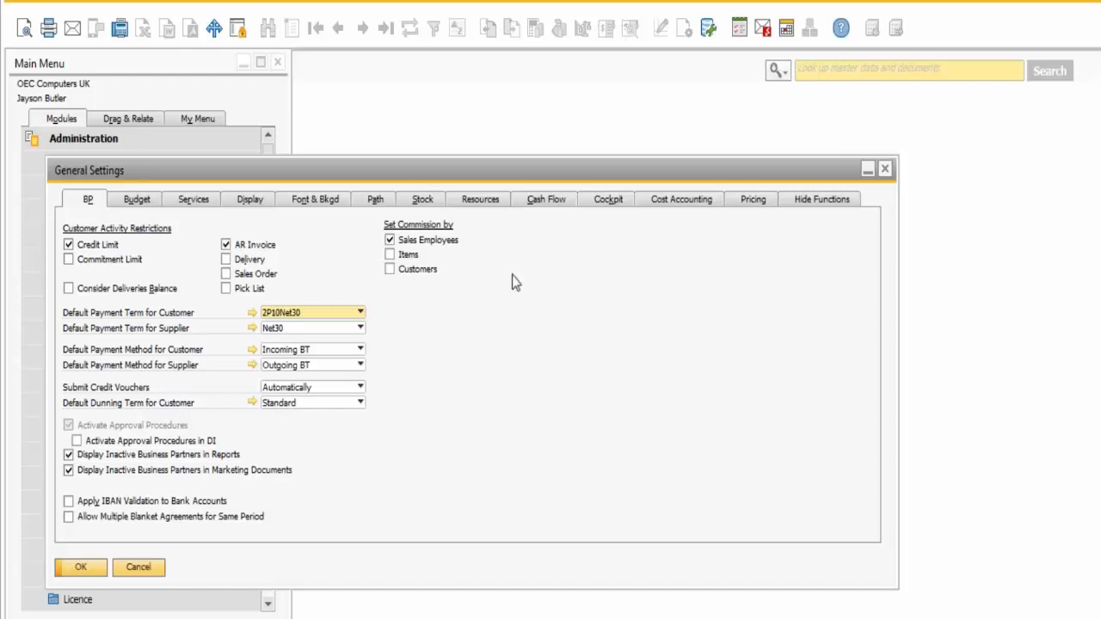
click(420, 201)
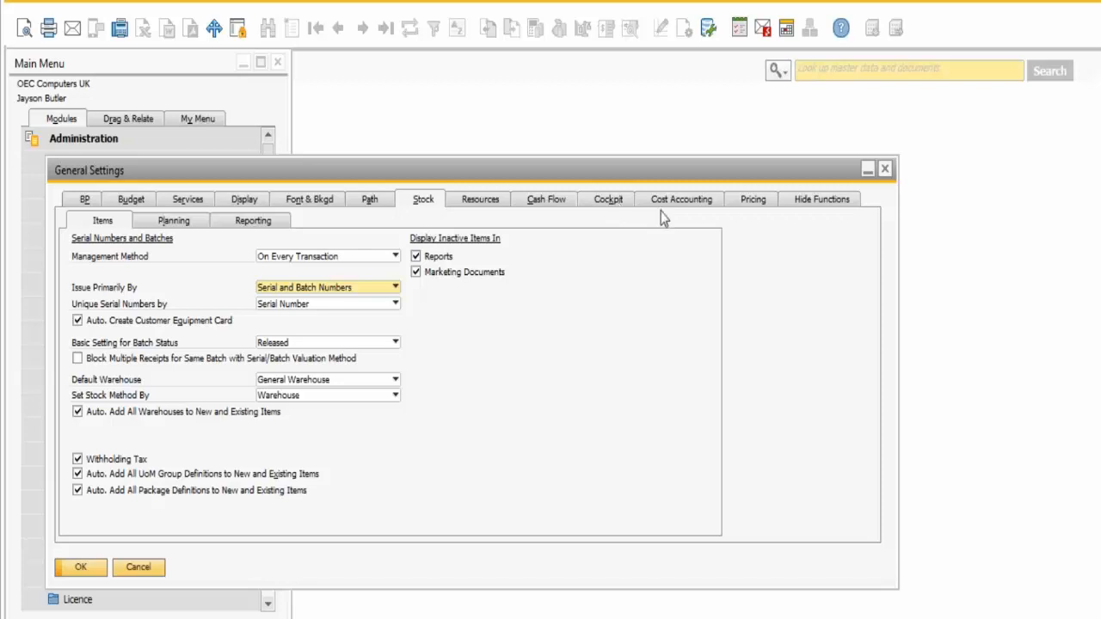
drag(685, 174, 574, 156)
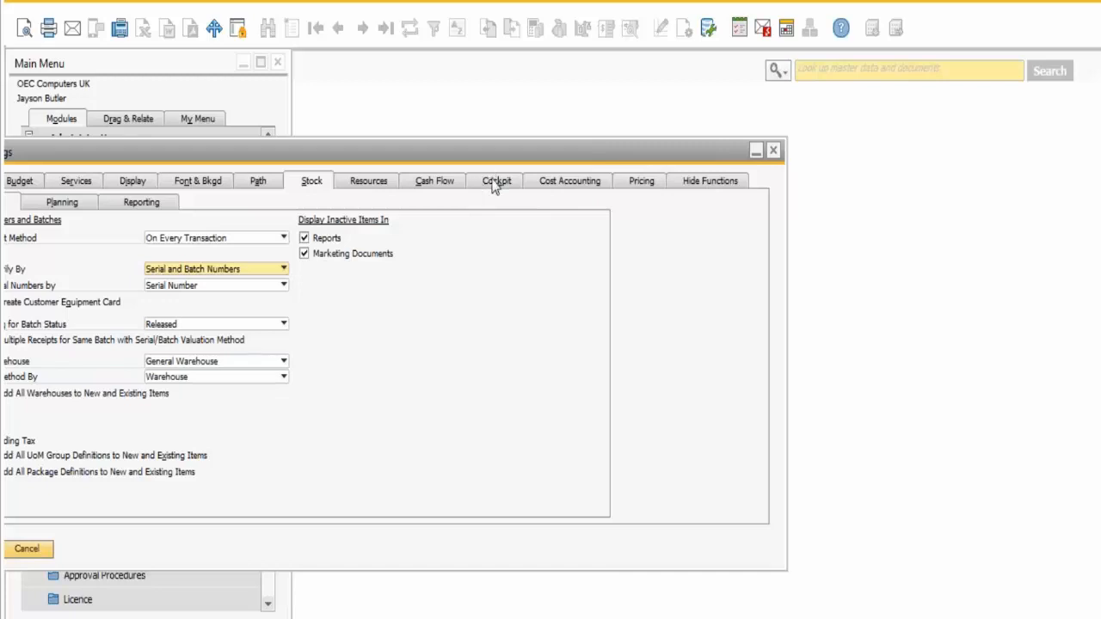
drag(495, 157, 539, 139)
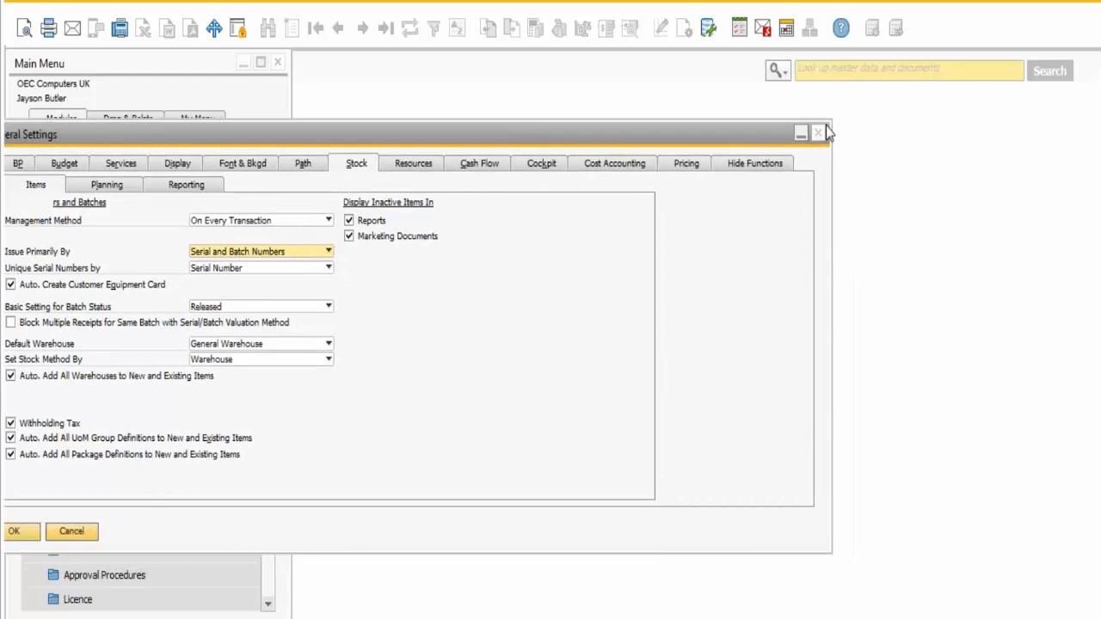
click(819, 133)
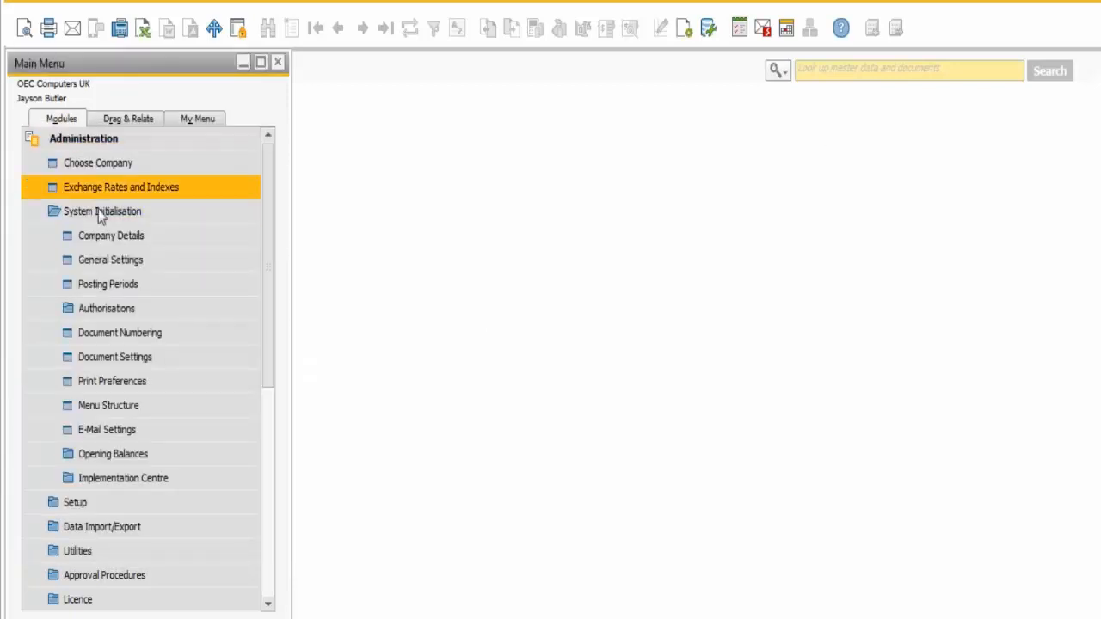
Open General Authorisations and set the Financials authorisation of the user listed below carlos's row to No Authorisation
click(101, 314)
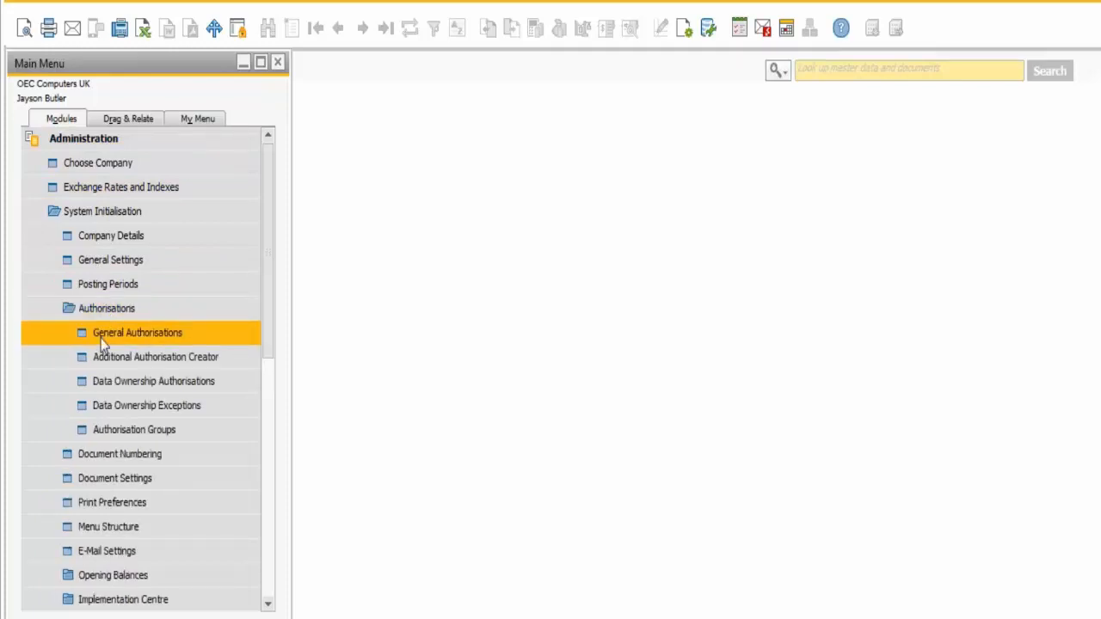
click(118, 342)
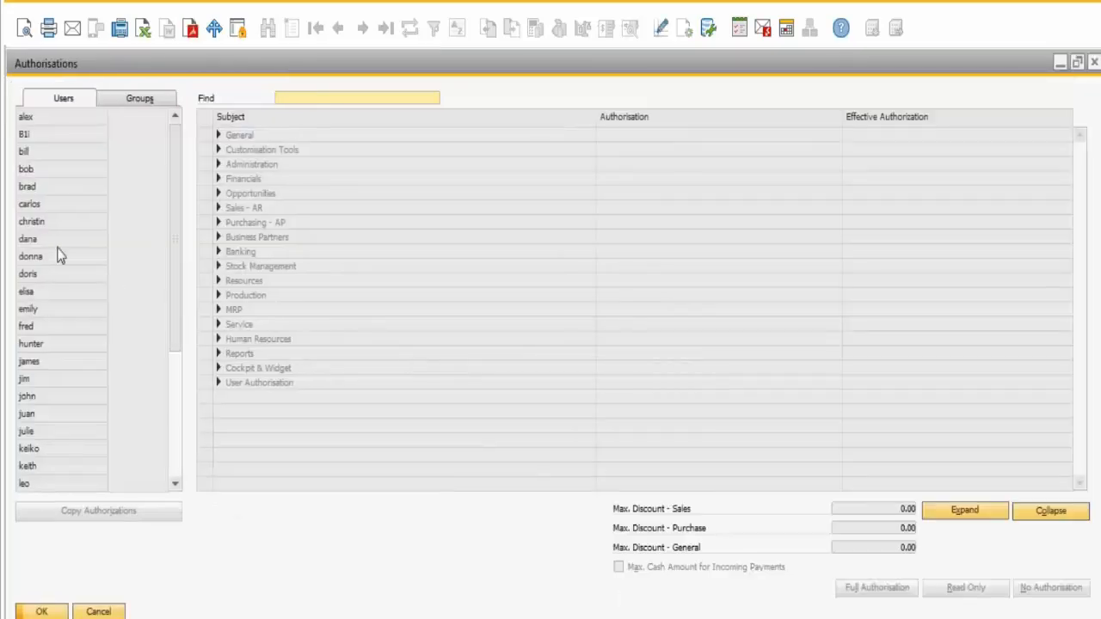
click(36, 225)
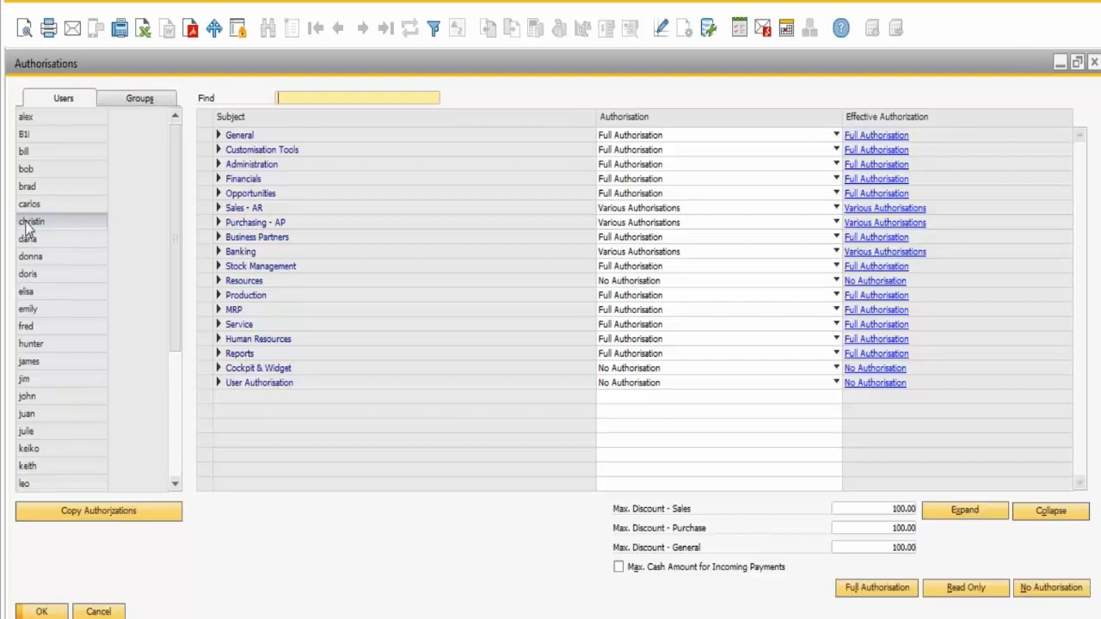
click(604, 179)
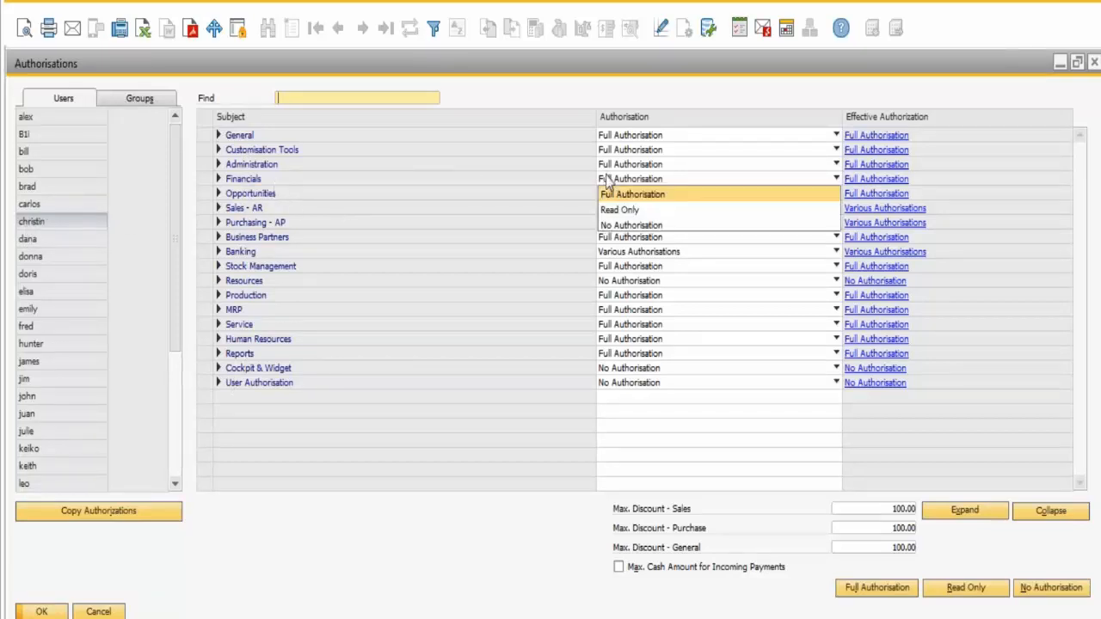
click(624, 225)
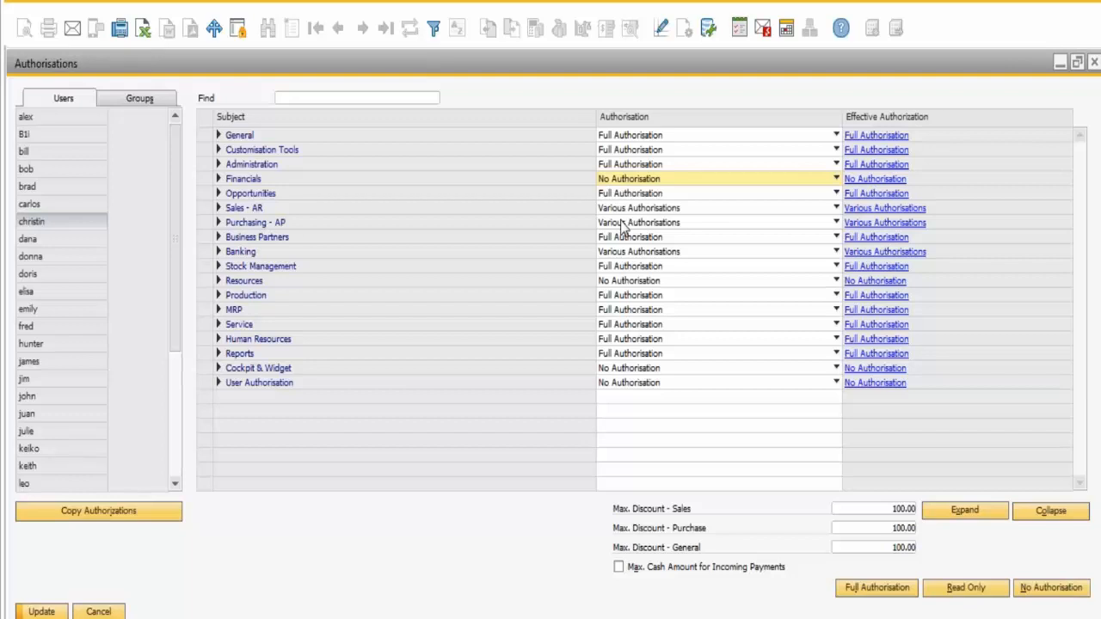
Set the same user's Bill of Materials authorisation under Production to Read Only
click(218, 295)
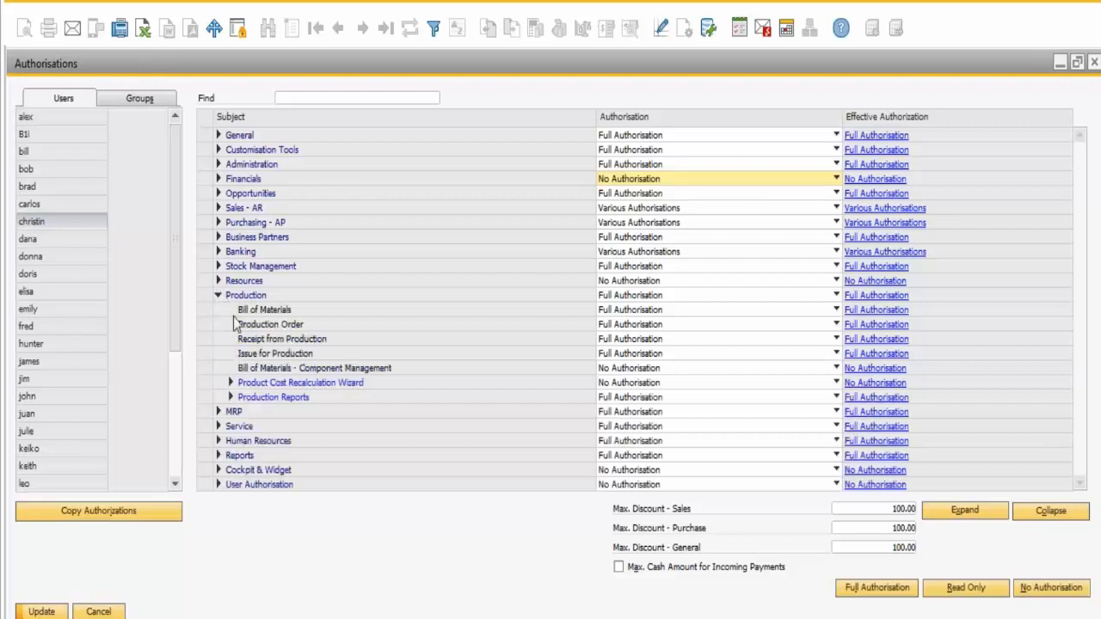
click(616, 312)
click(618, 341)
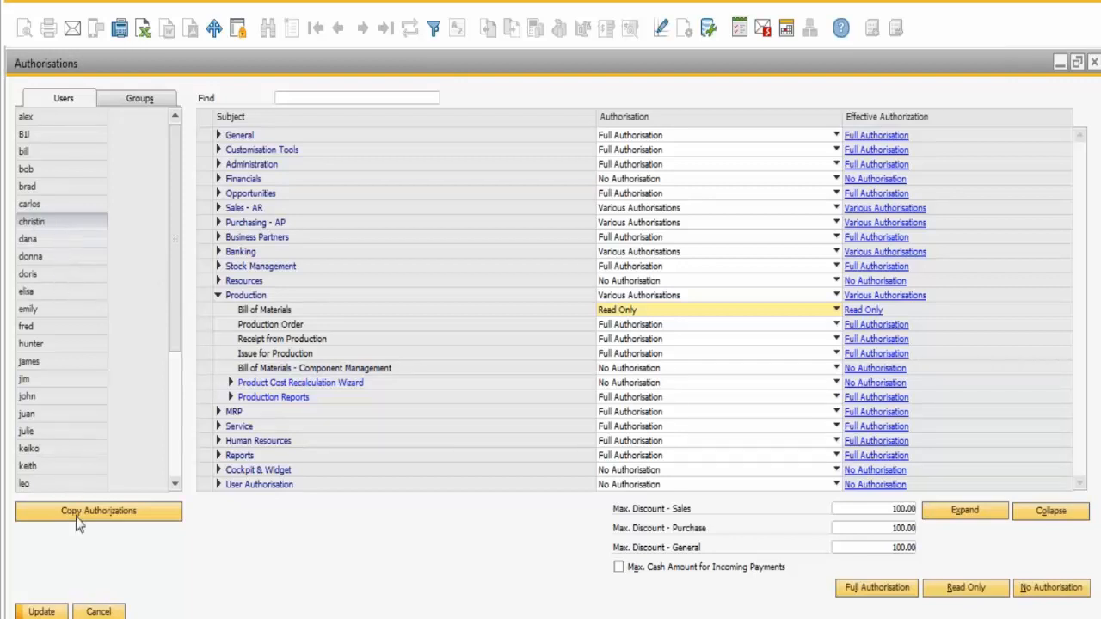
View another user's authorisations and leave the Authorisations window without saving the changes
click(48, 486)
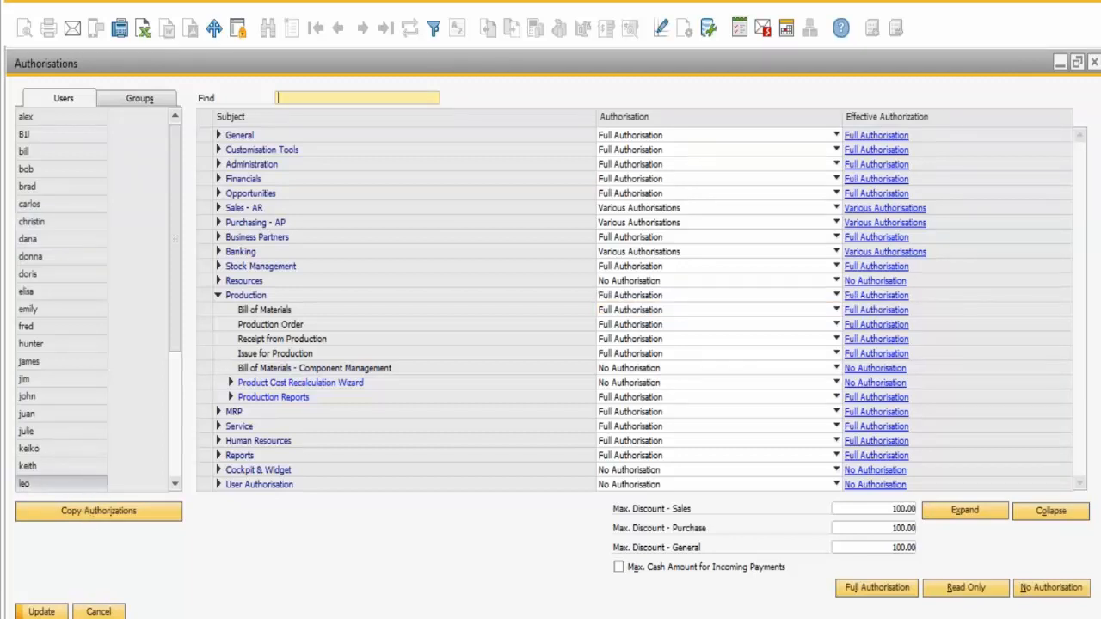
click(101, 611)
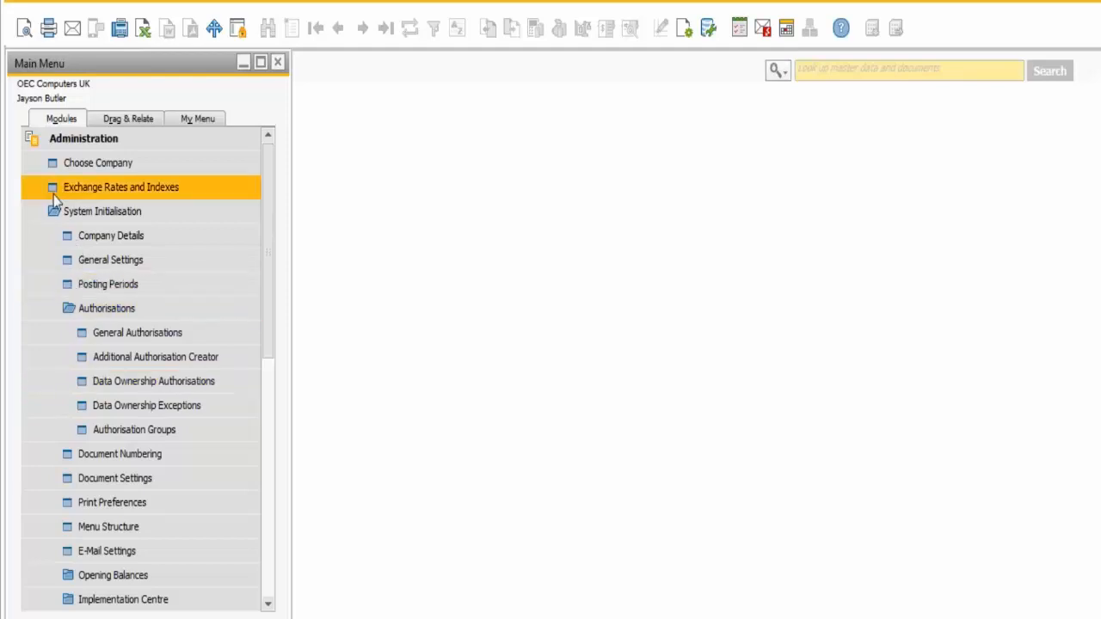
Open the Production Order form from the Production module and display the first production order
click(71, 142)
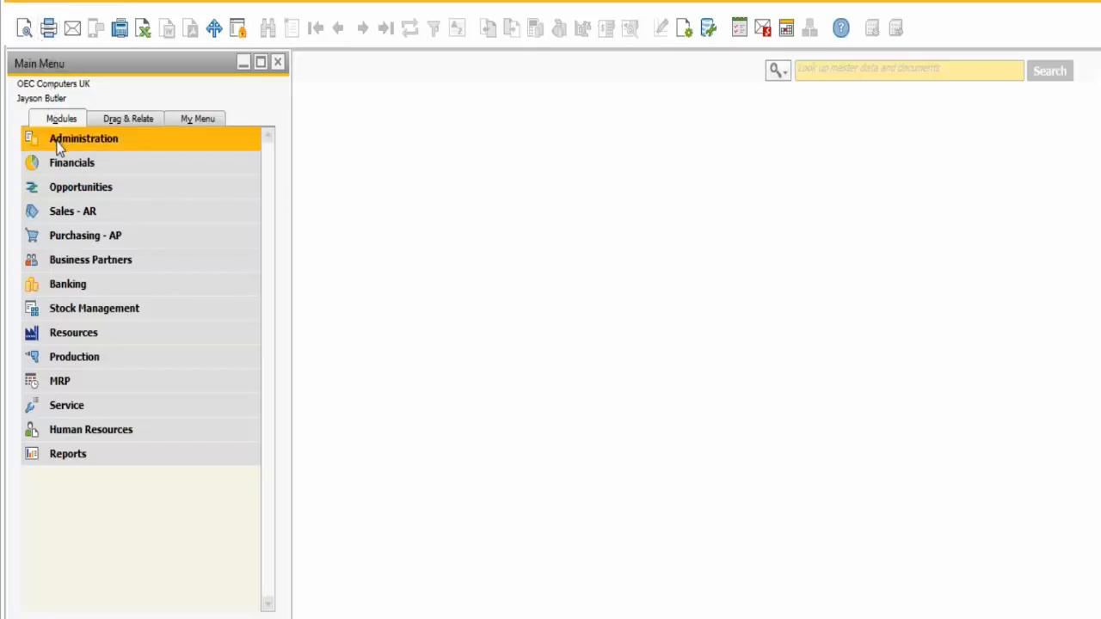
click(75, 358)
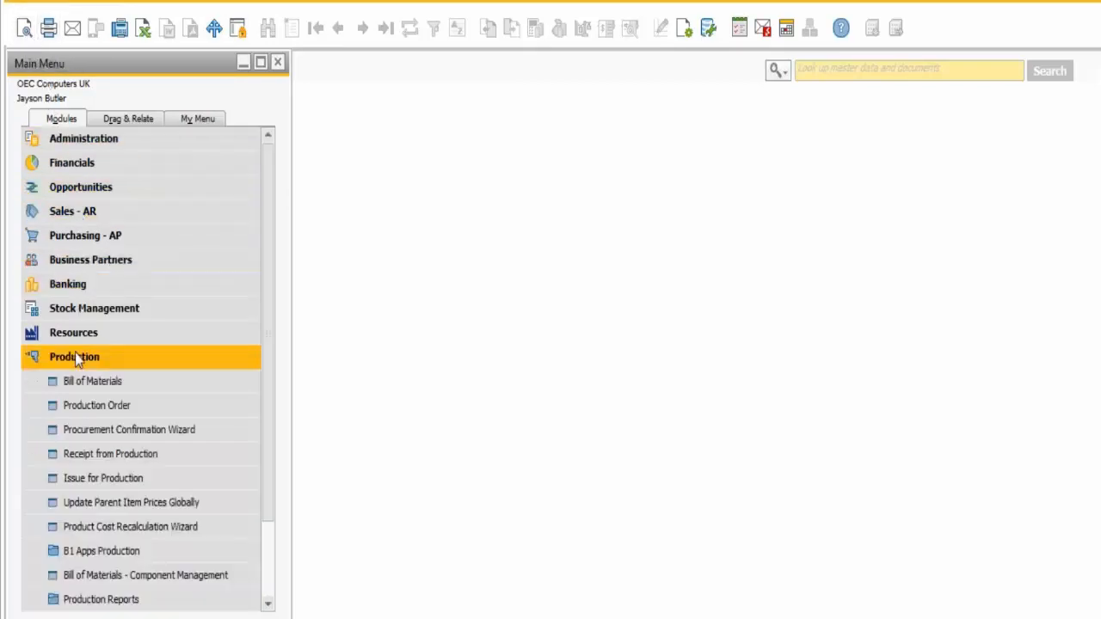
click(84, 403)
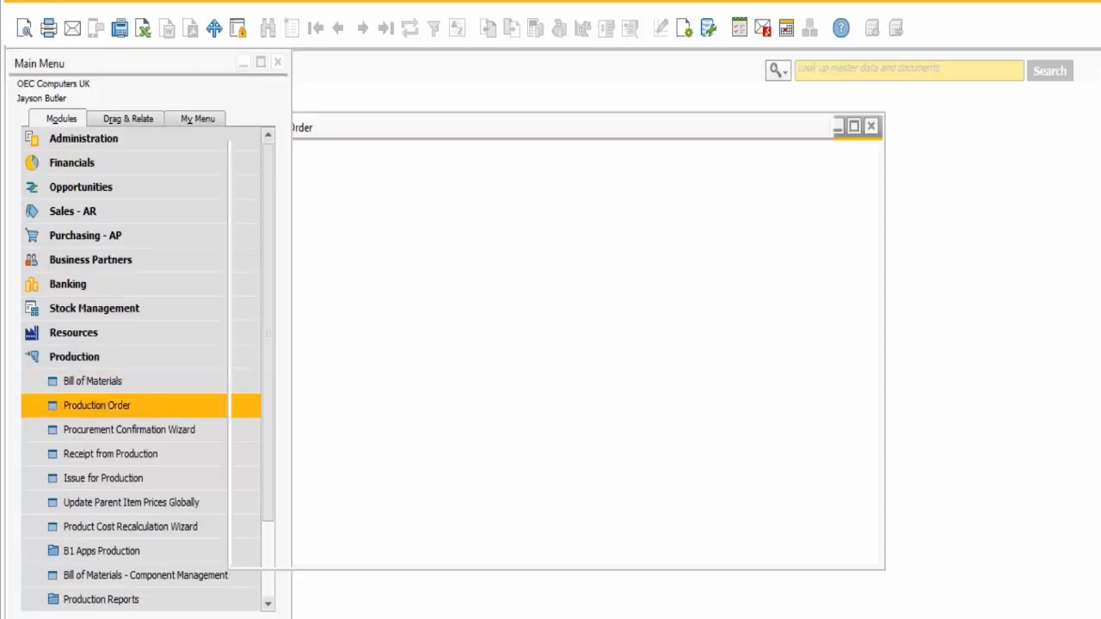
click(315, 29)
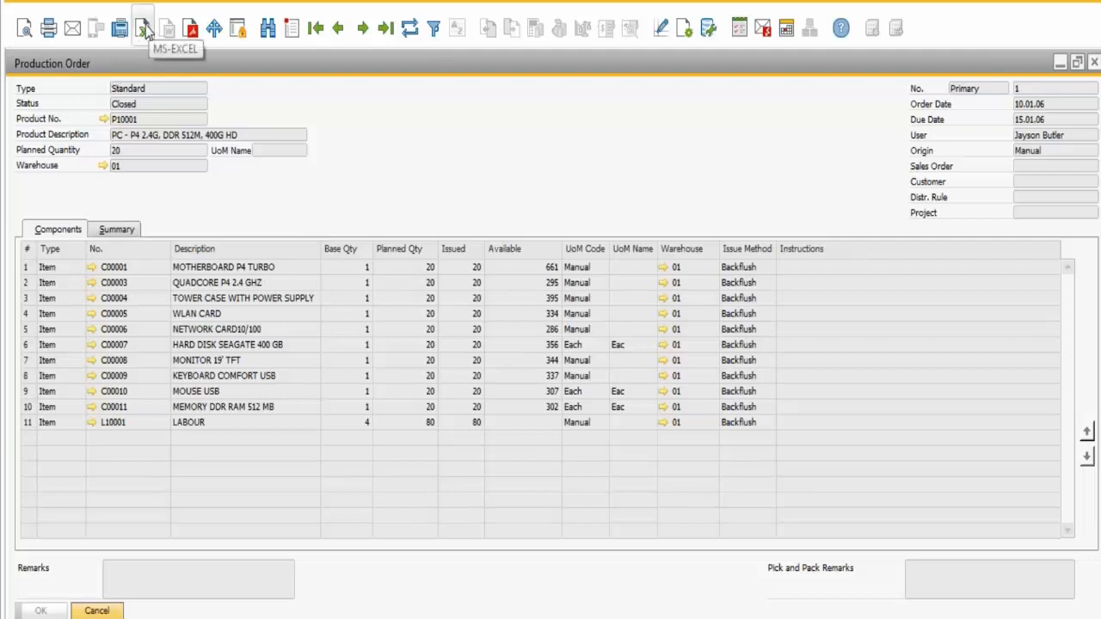
click(191, 37)
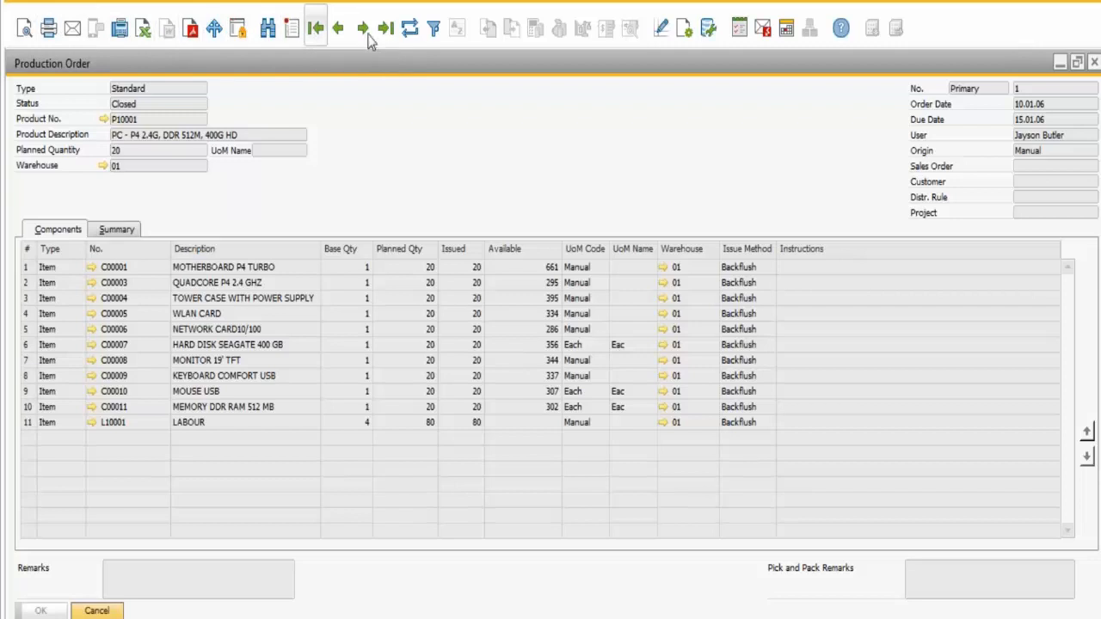
Search the production orders with the wildcard * as the product number and choose order 1 from the list
click(269, 28)
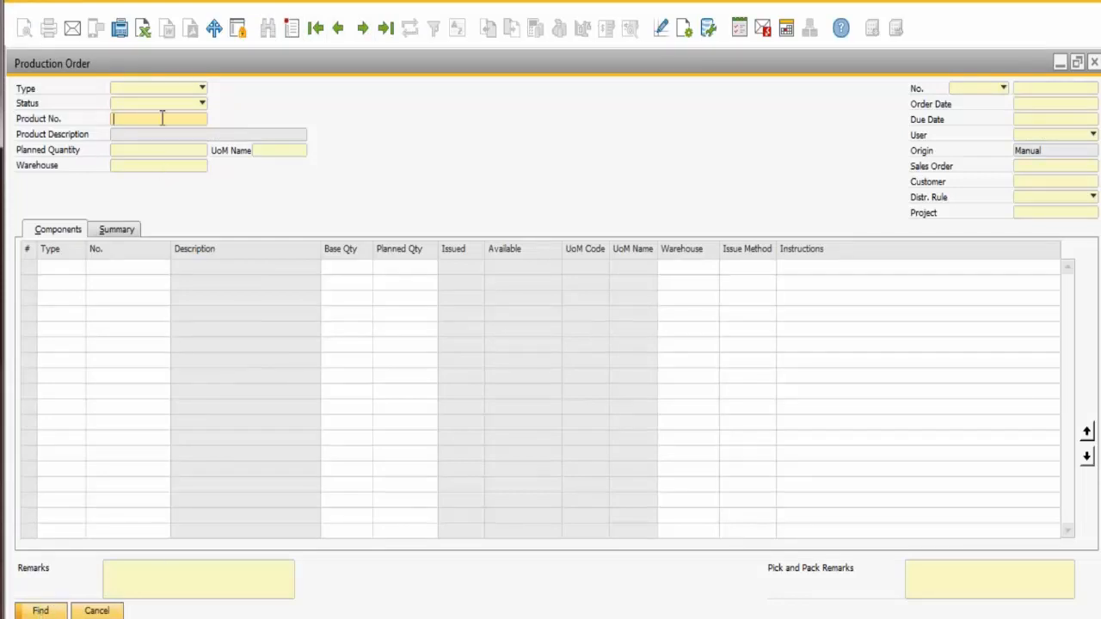
text(*)
key(Tab)
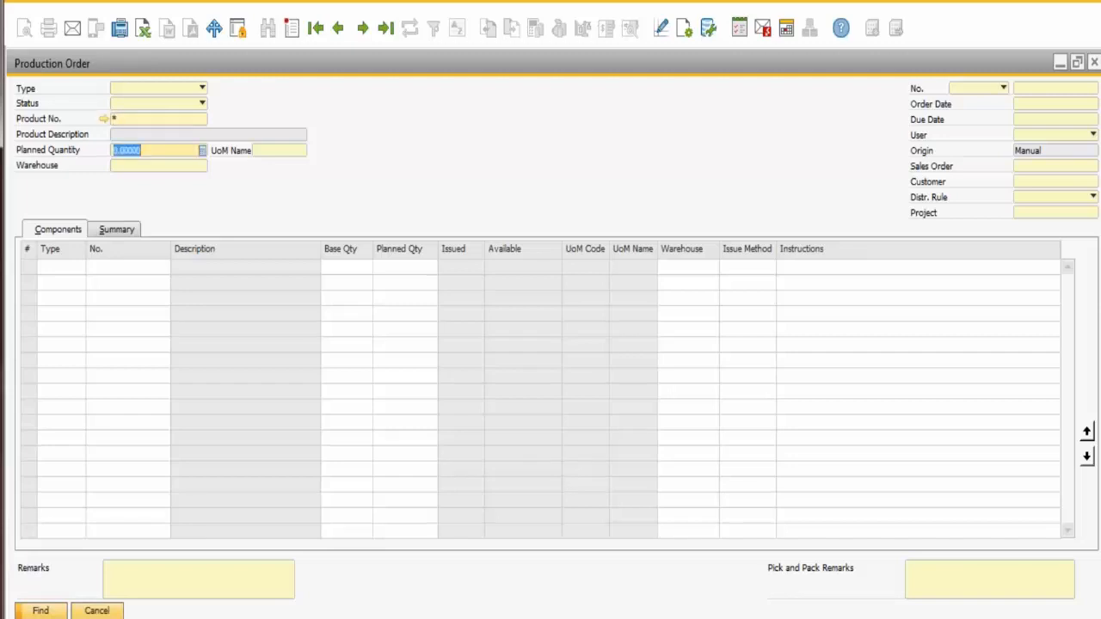
key(shift+Tab)
key(Return)
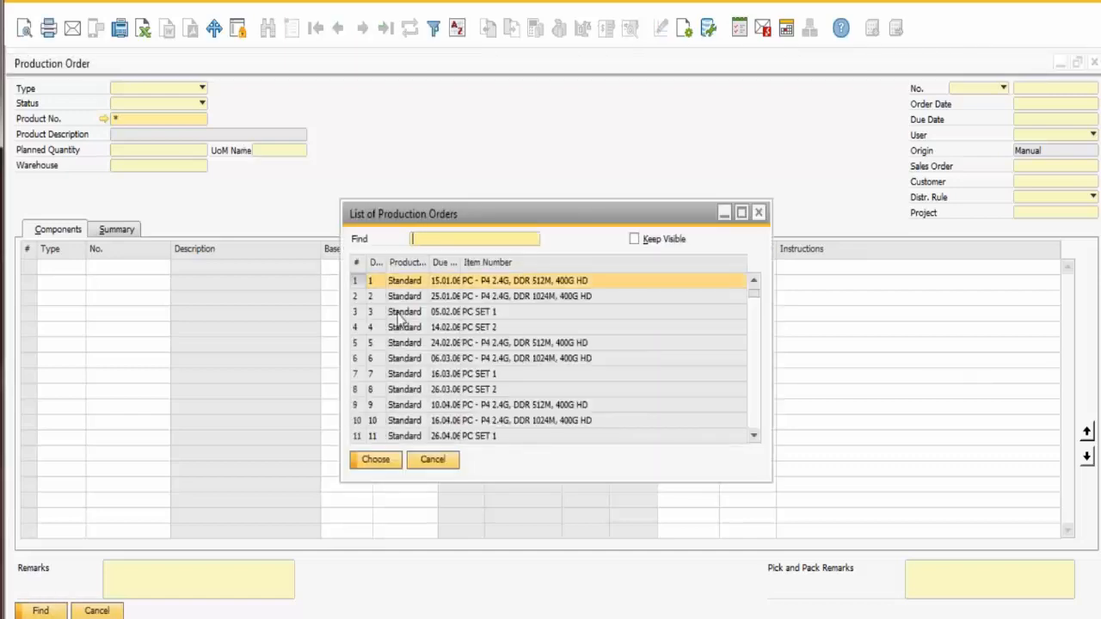
click(374, 461)
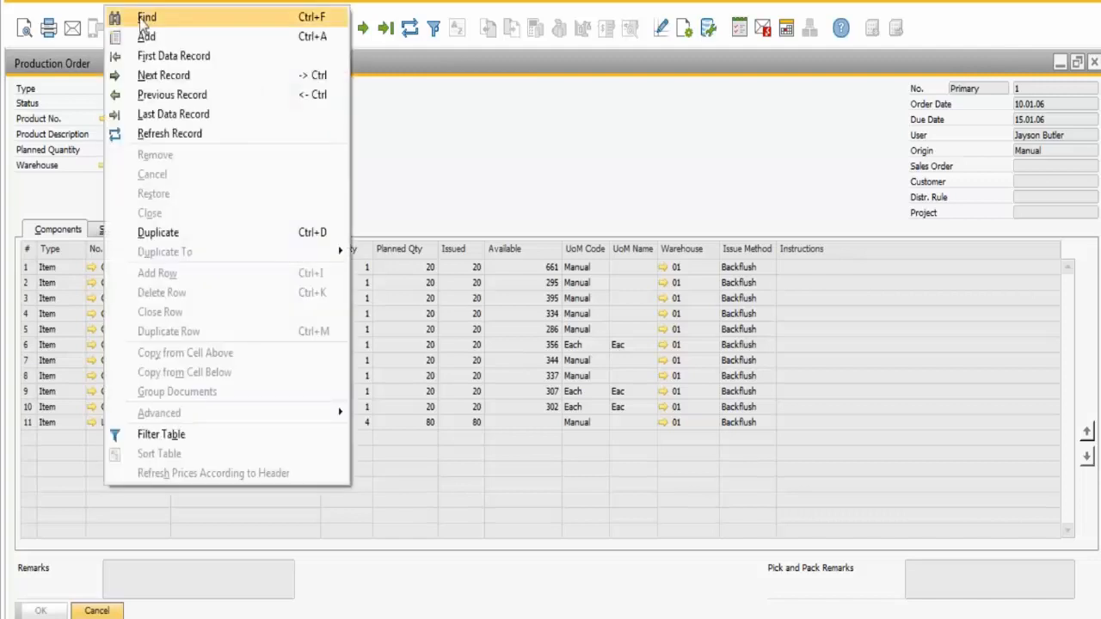
Go to the last production order from an empty find form, and step back to the order before it
click(138, 16)
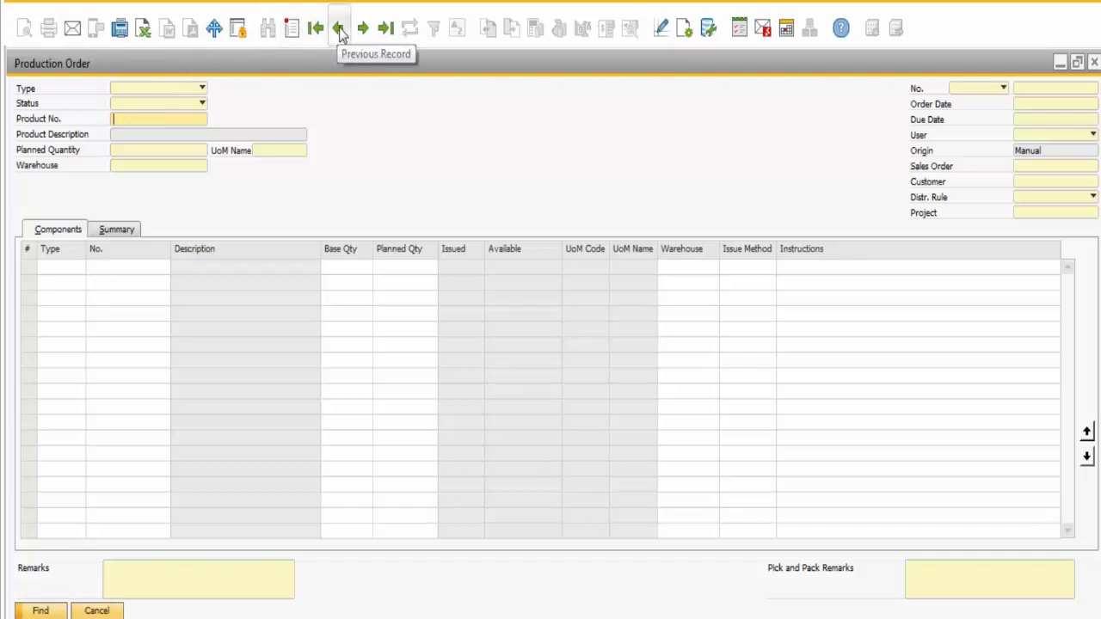
click(388, 29)
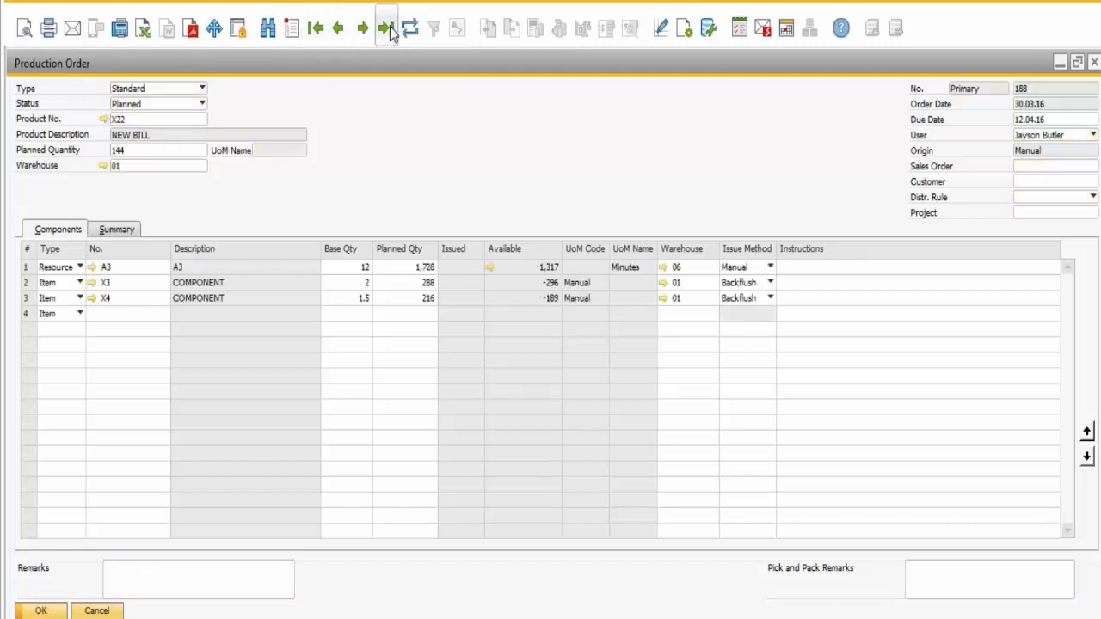
click(338, 28)
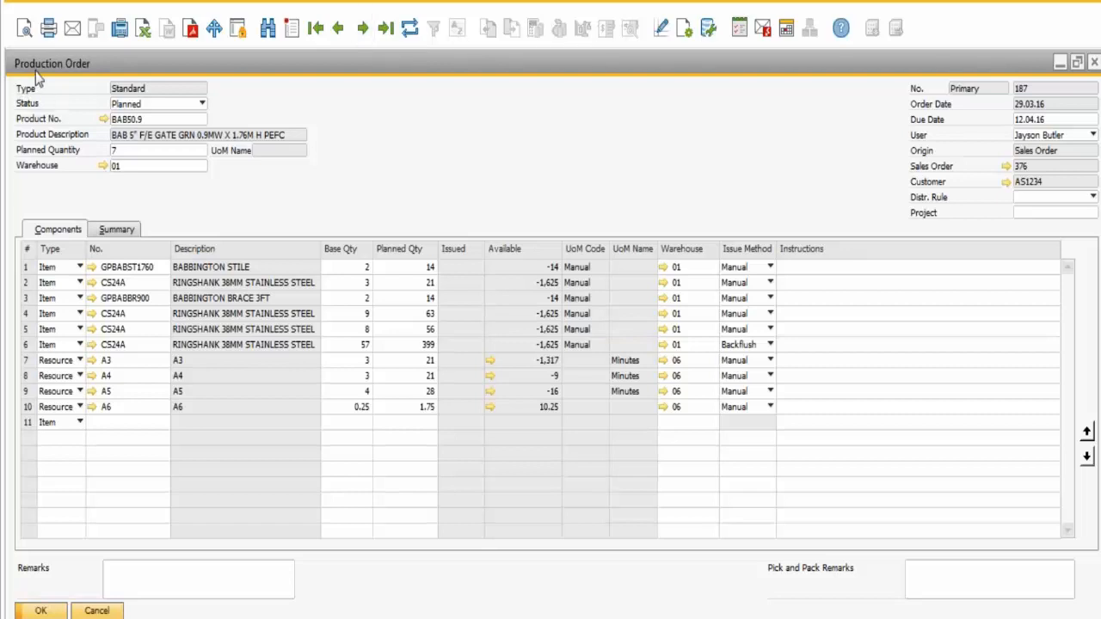
Try to open layout management for the Production Order (System) layout, and close the unresponsive program
click(660, 33)
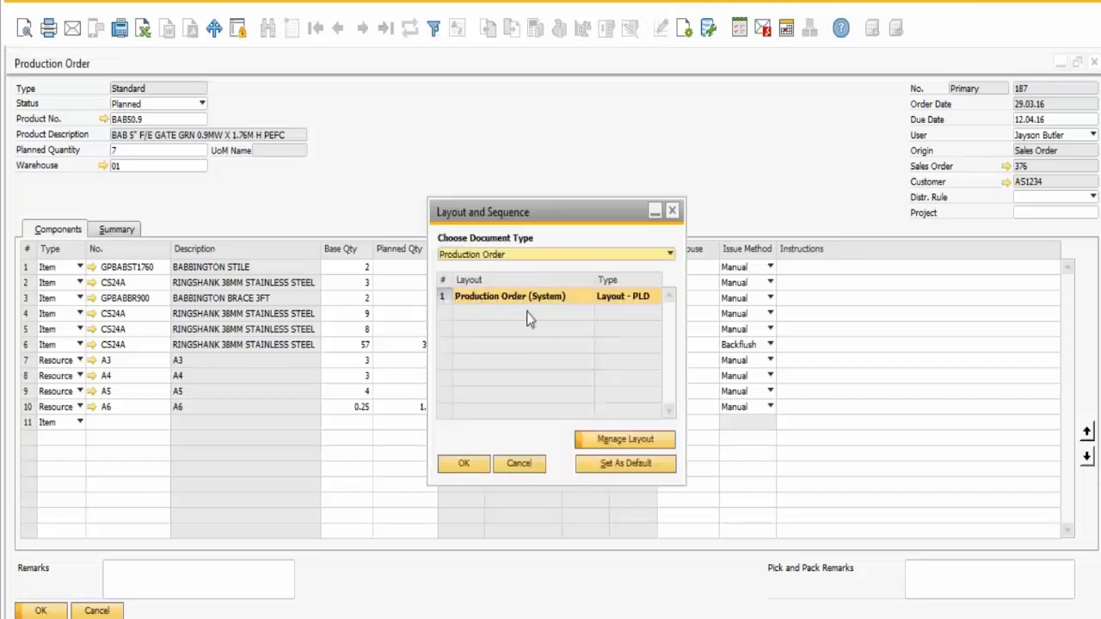
click(627, 441)
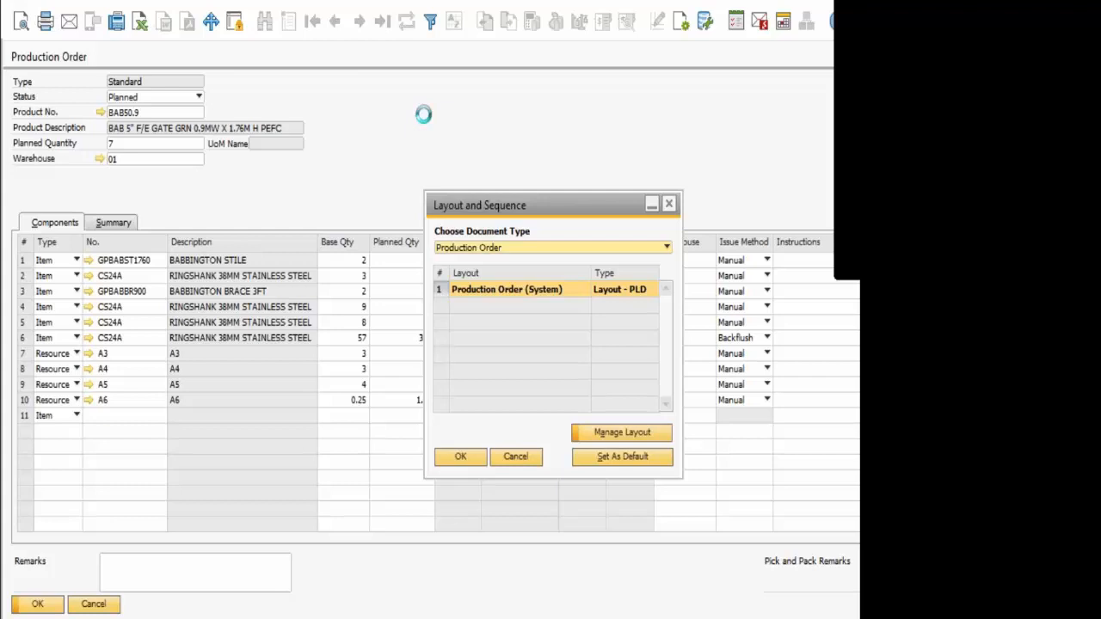
click(516, 456)
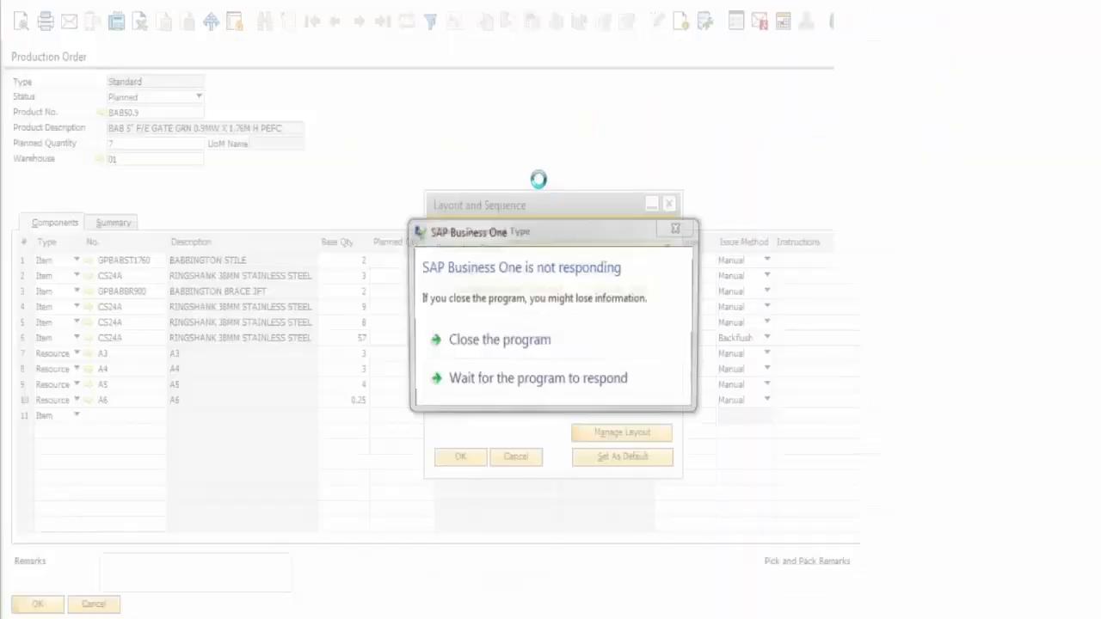
click(482, 341)
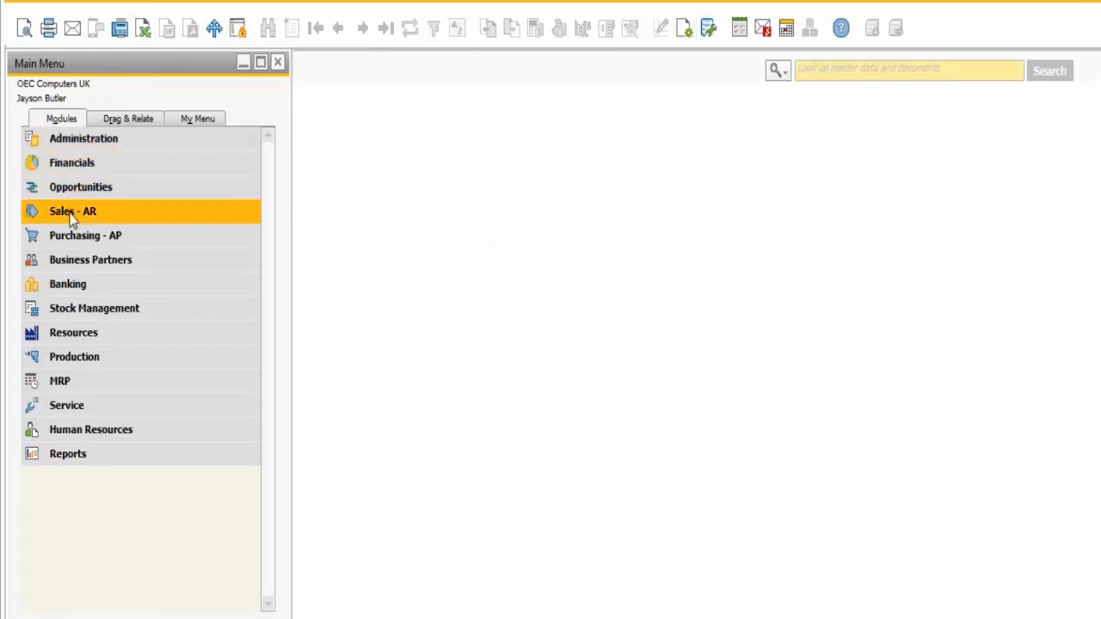
Open Item Master Data from Stock Management, search for item numbers matching b*, and choose item BAB50.9 from the results
click(86, 313)
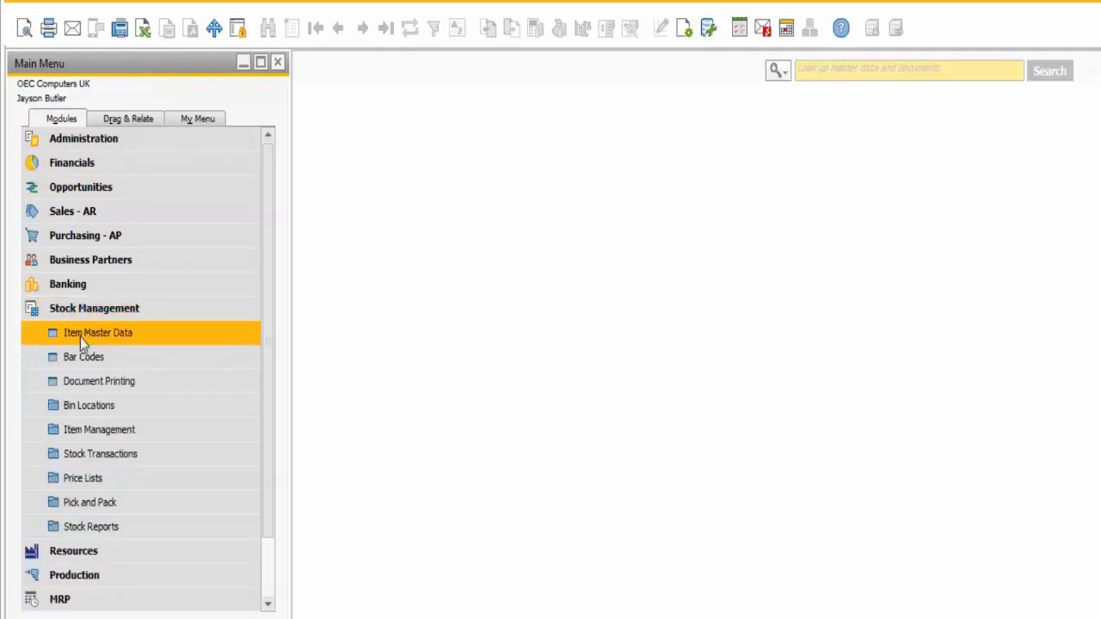
click(81, 334)
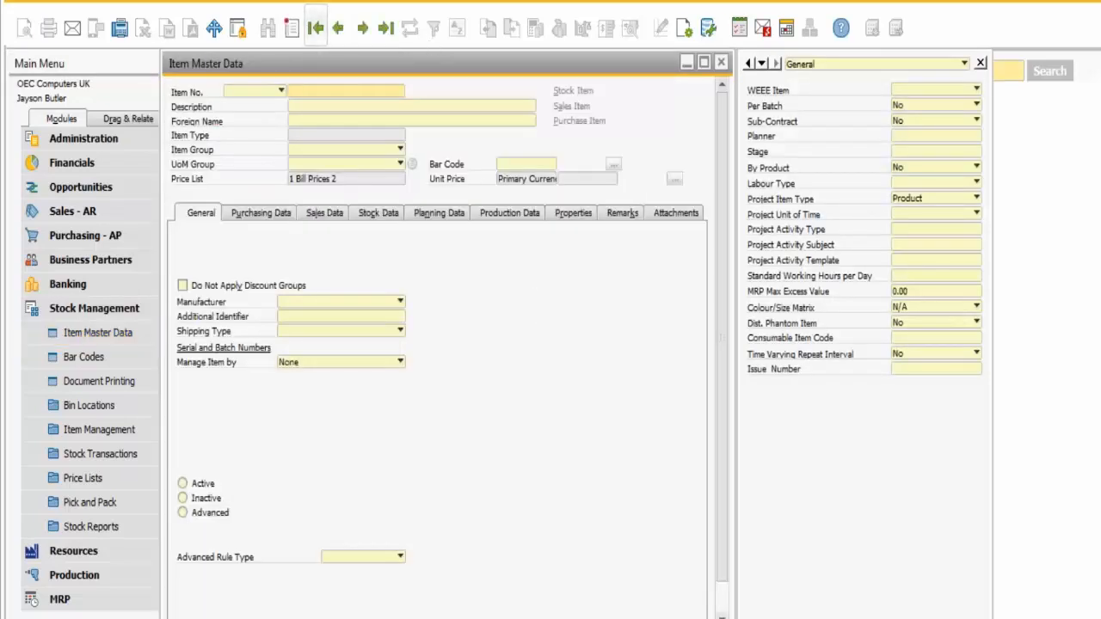
text(b*)
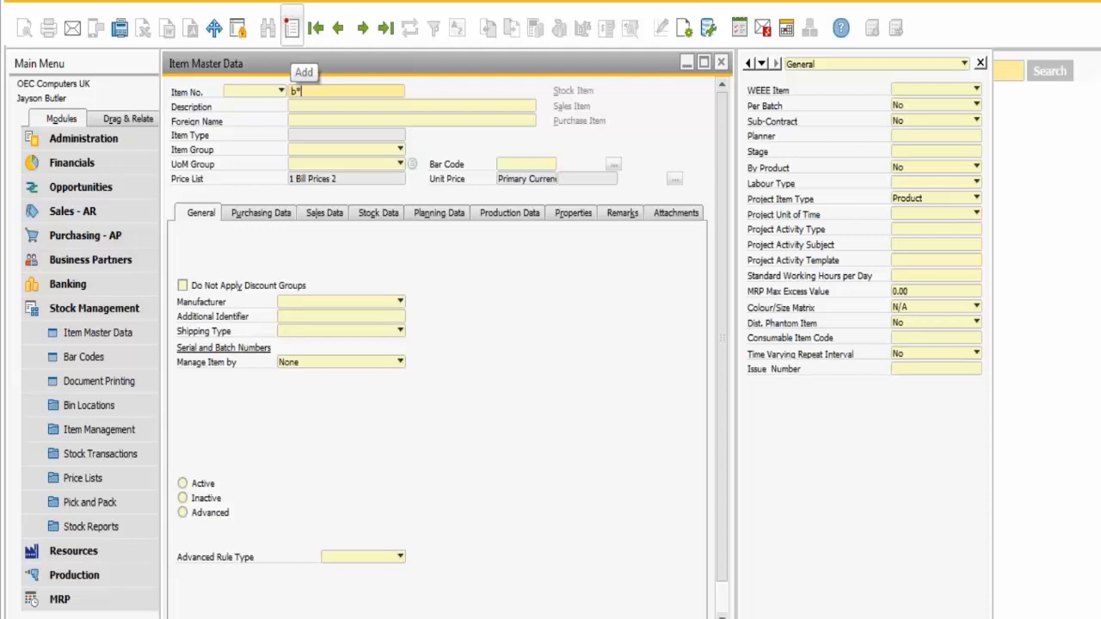
key(Tab)
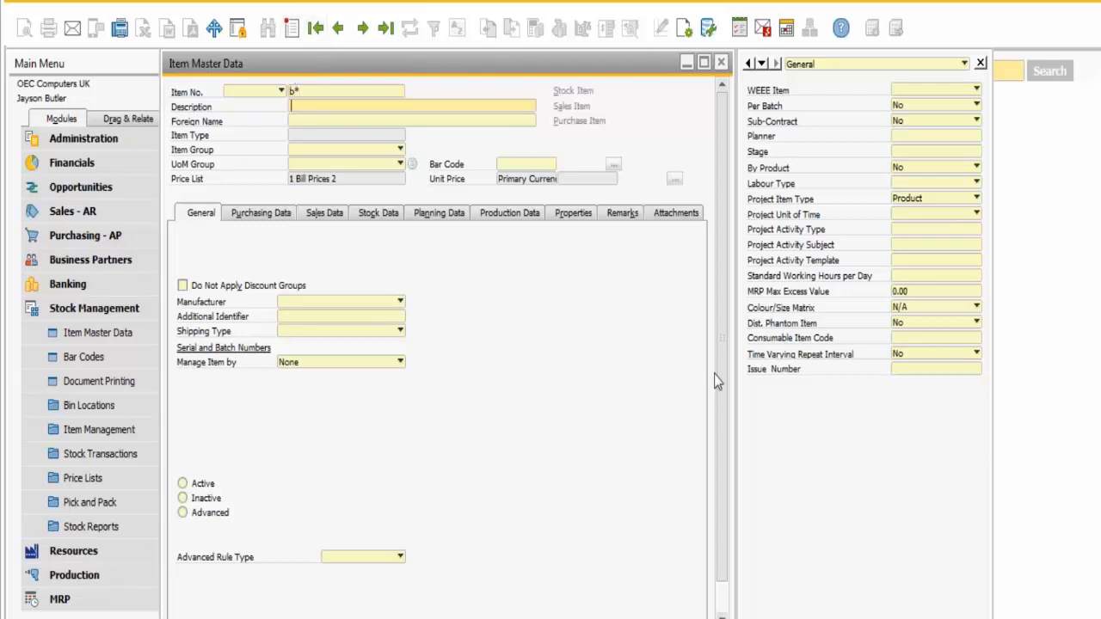
scroll(718, 364, down, 1)
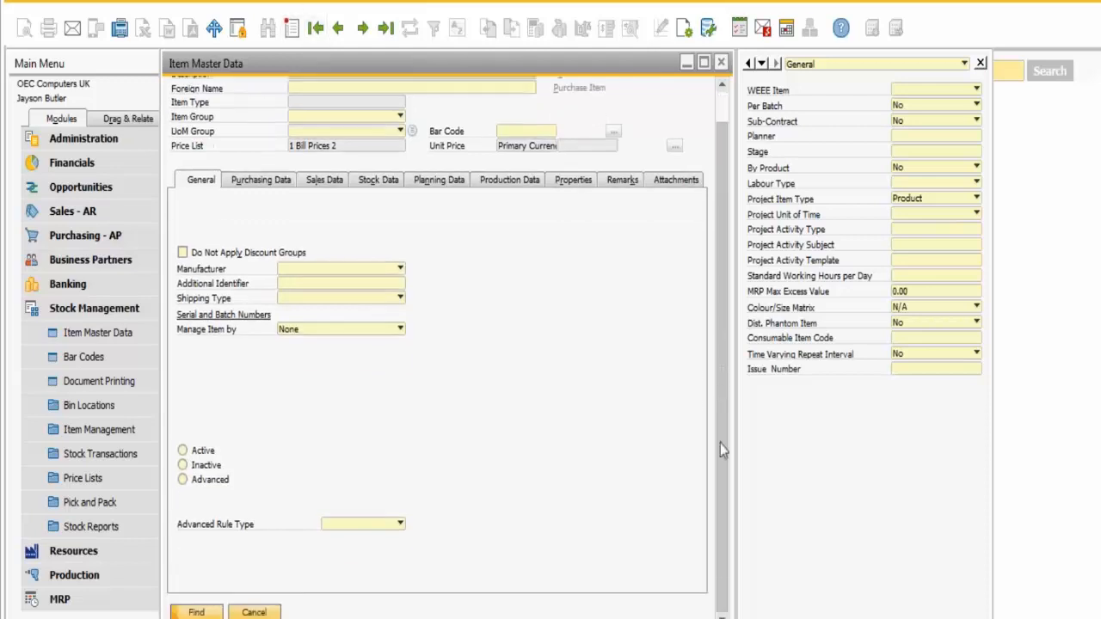
click(196, 613)
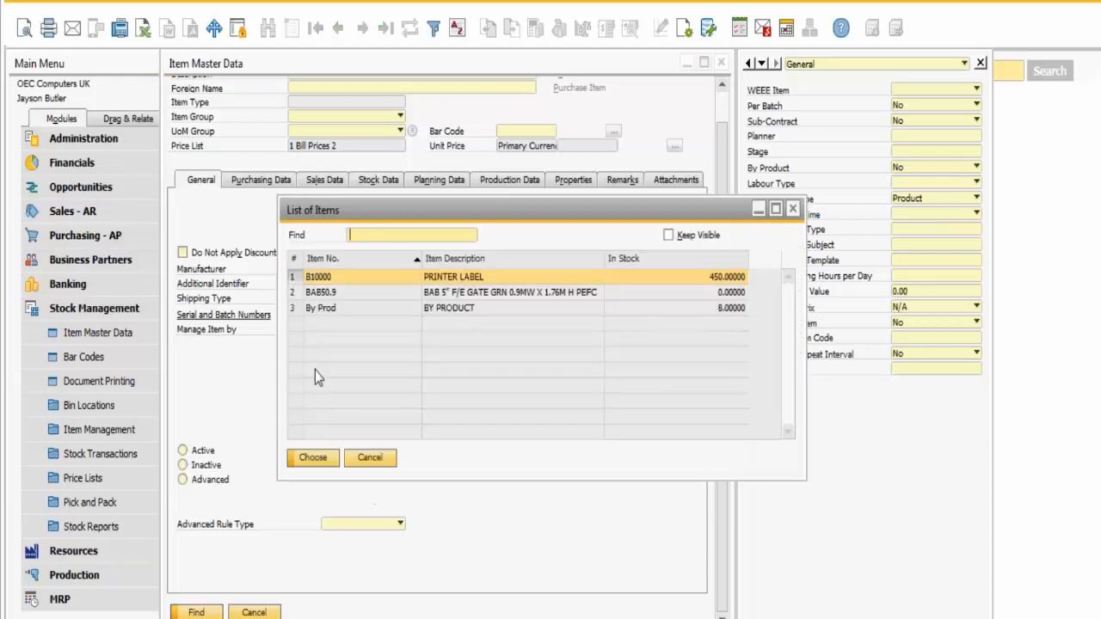
click(295, 292)
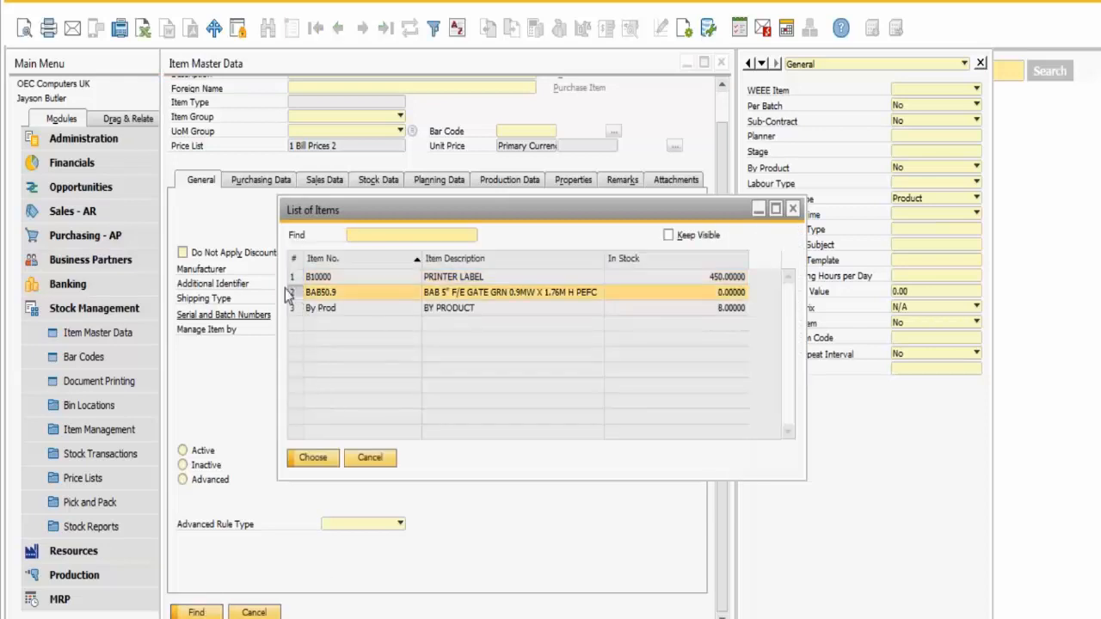
click(313, 458)
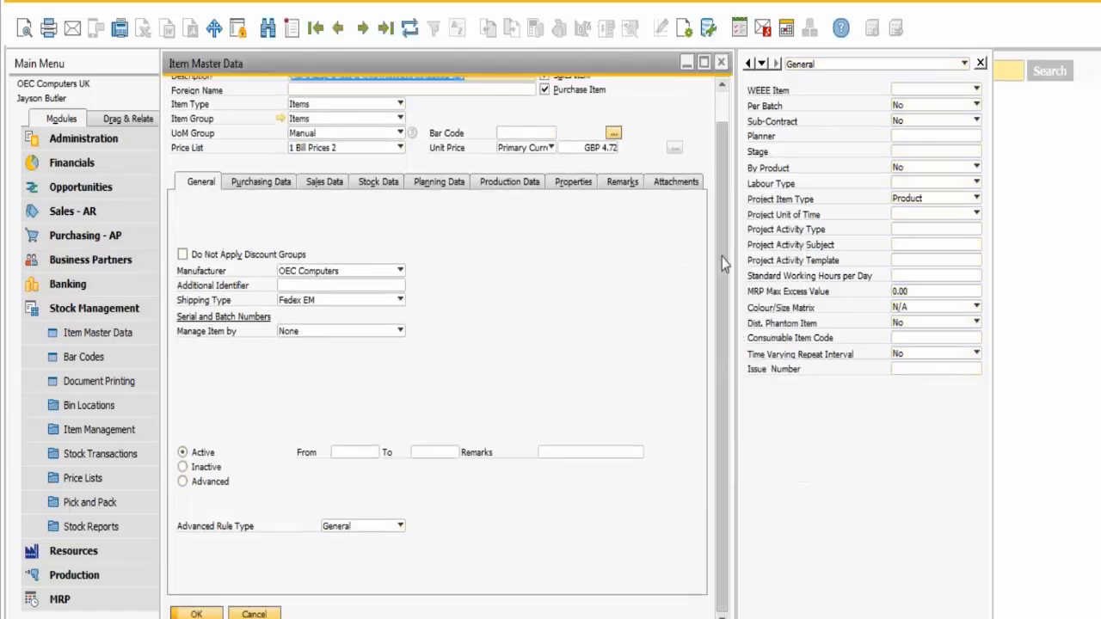
Examine the item's Stock Data, going through the full list of warehouses with their stock, committed and ordered quantities
scroll(721, 260, up, 2)
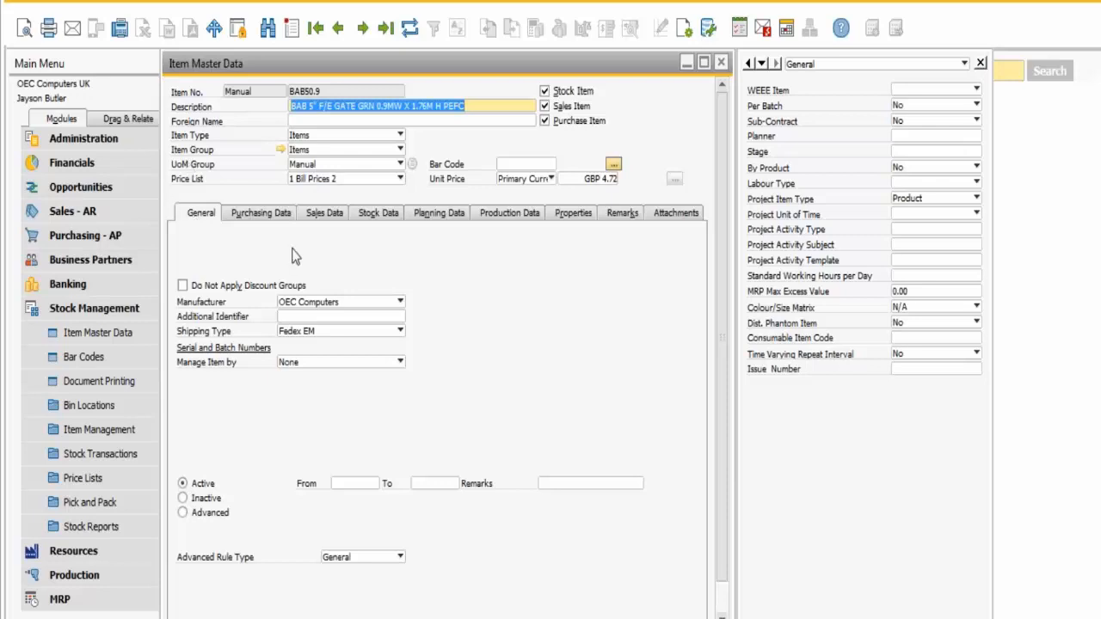
click(371, 211)
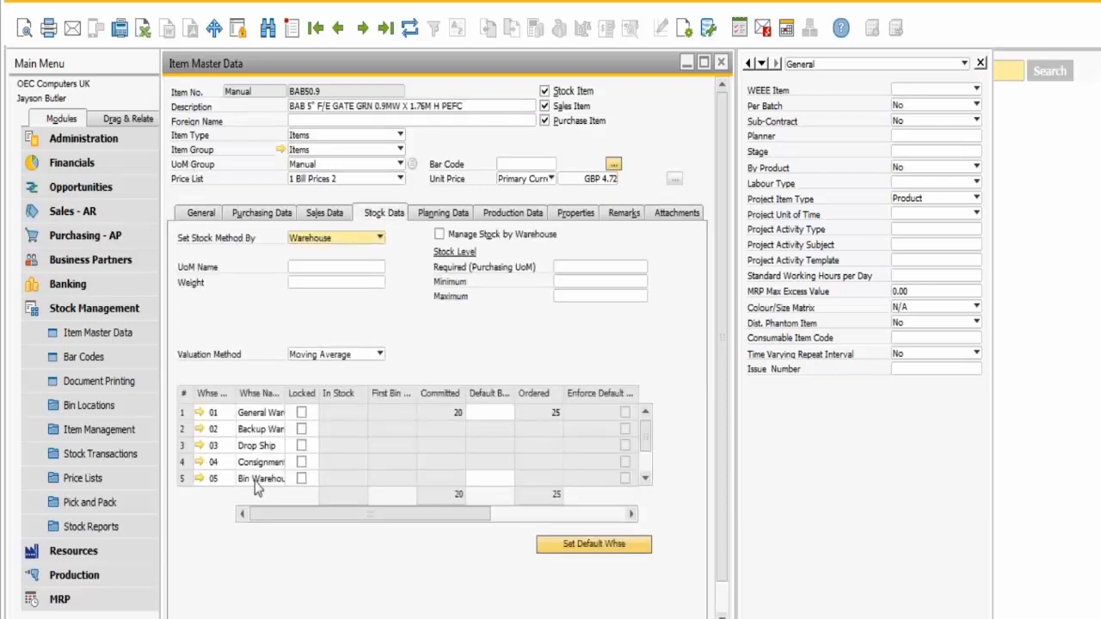
drag(643, 432, 654, 464)
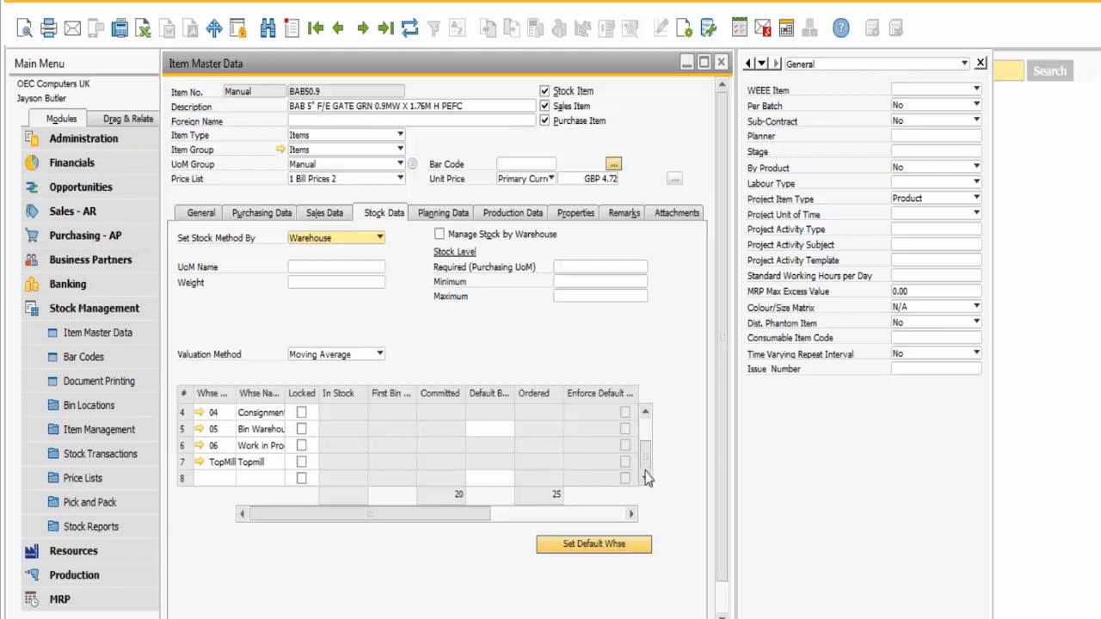
scroll(647, 465, up, 3)
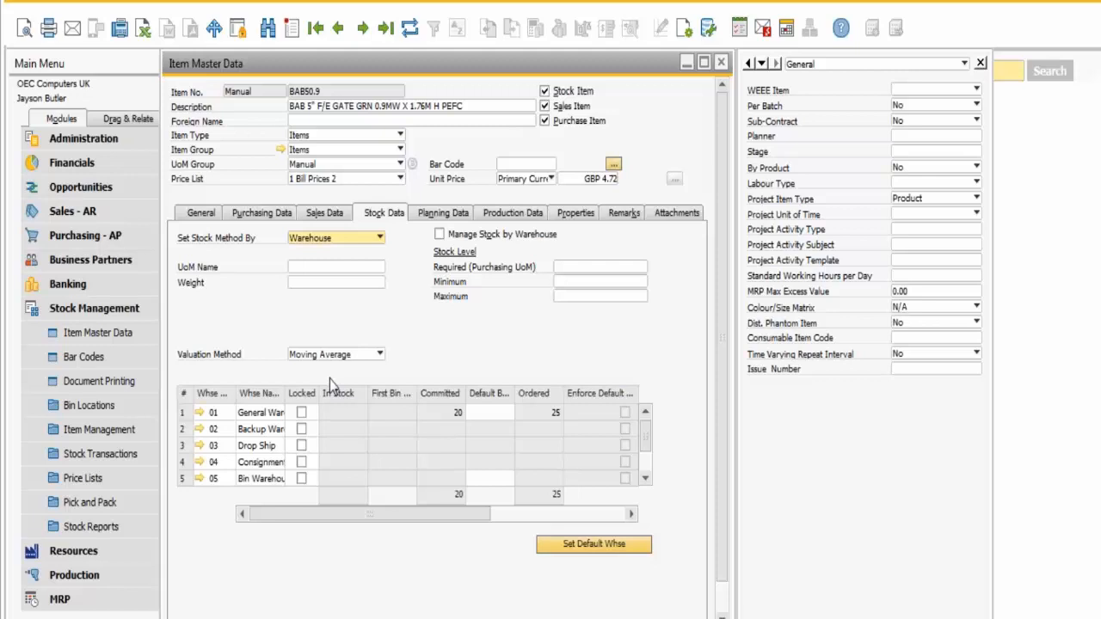
Review the item's Planning Data, check Stock Data again, and display its Production Data
click(445, 216)
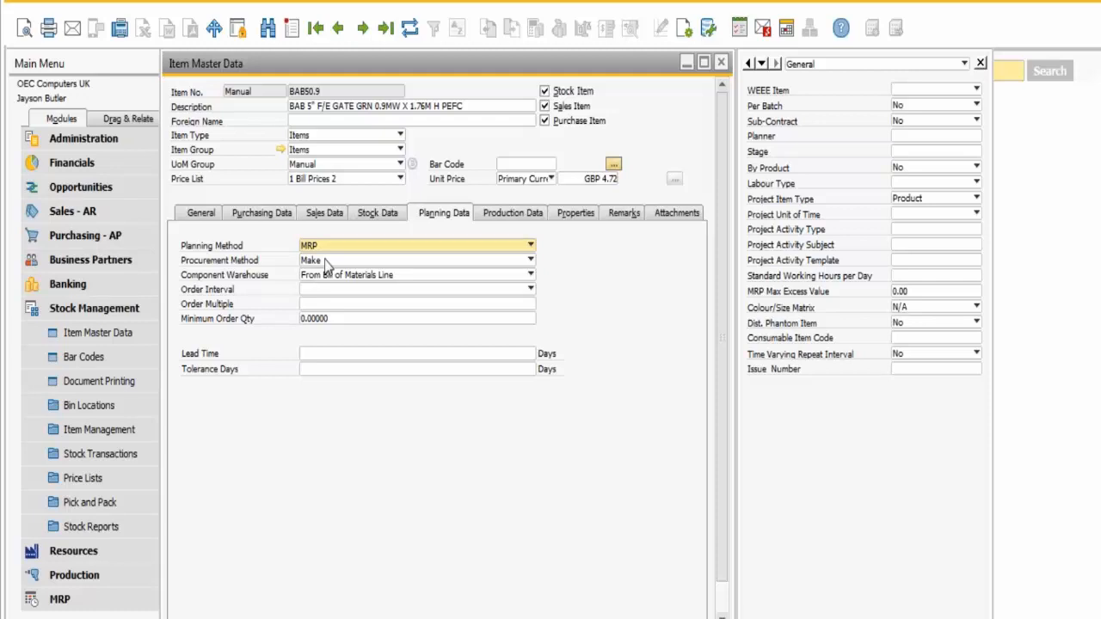
click(384, 215)
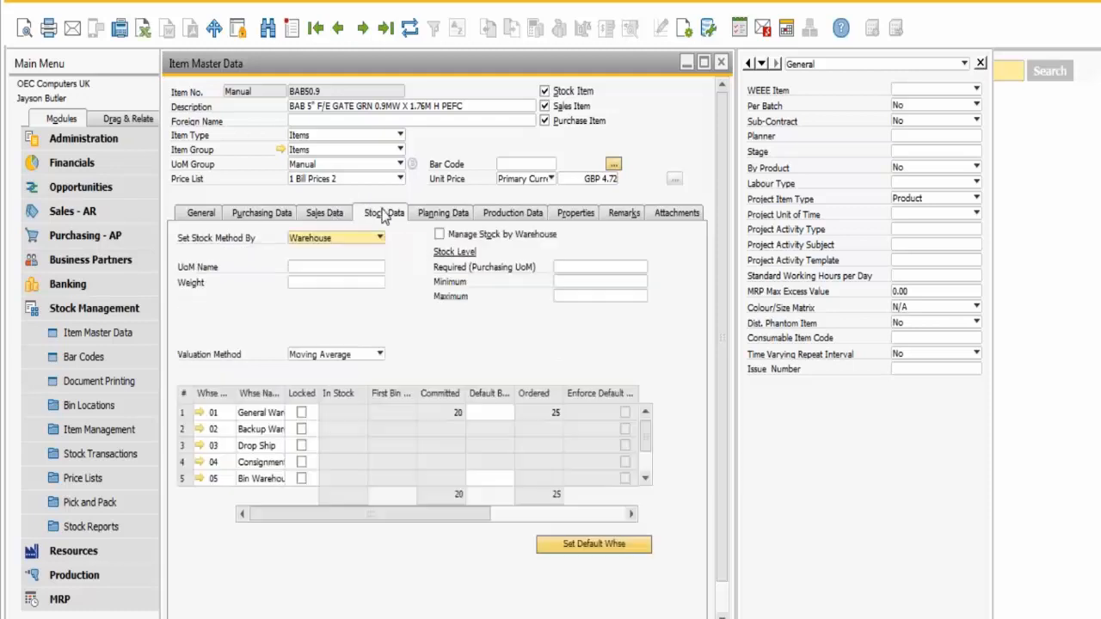
click(513, 215)
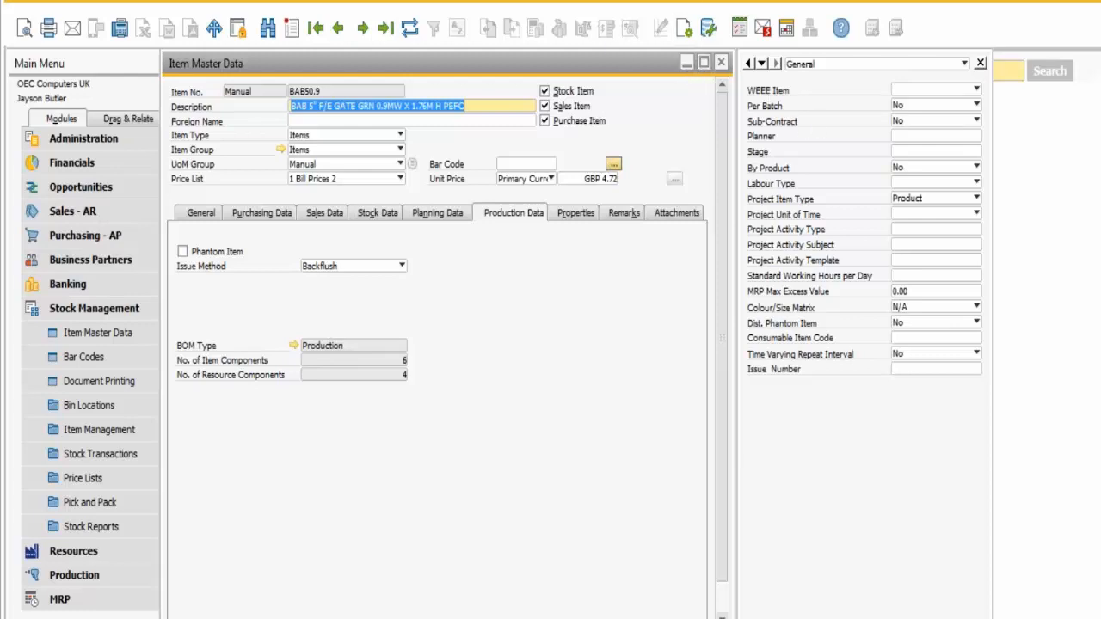
Browse User-Defined Fields - Management, expanding Master Data and the Title level of Marketing Documents, and close it
drag(545, 59, 478, 86)
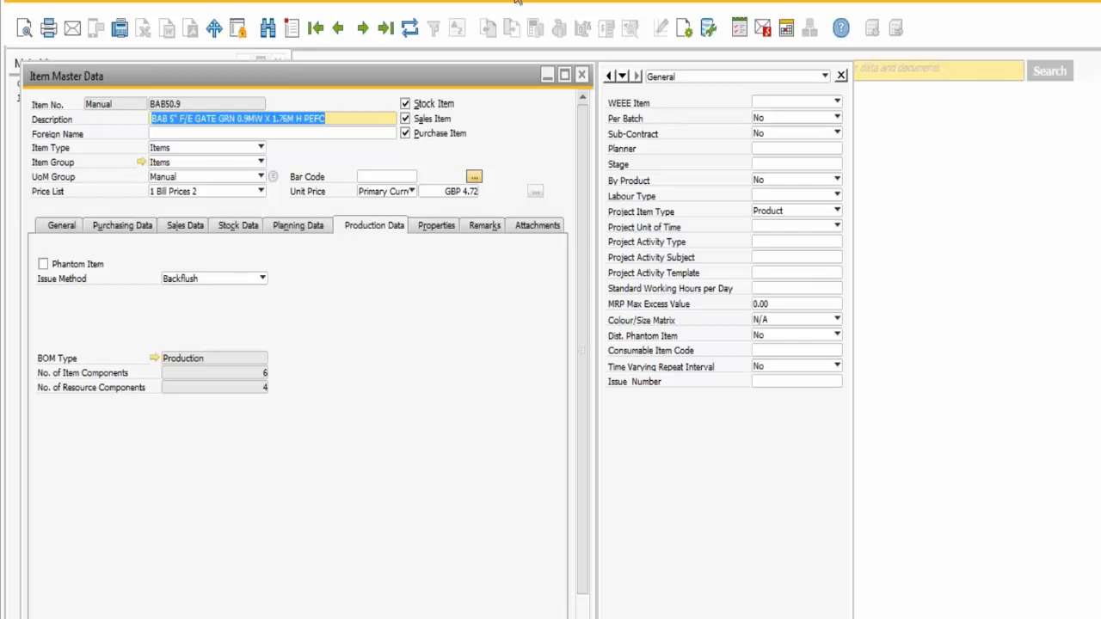
click(239, 4)
mouse_move(301, 337)
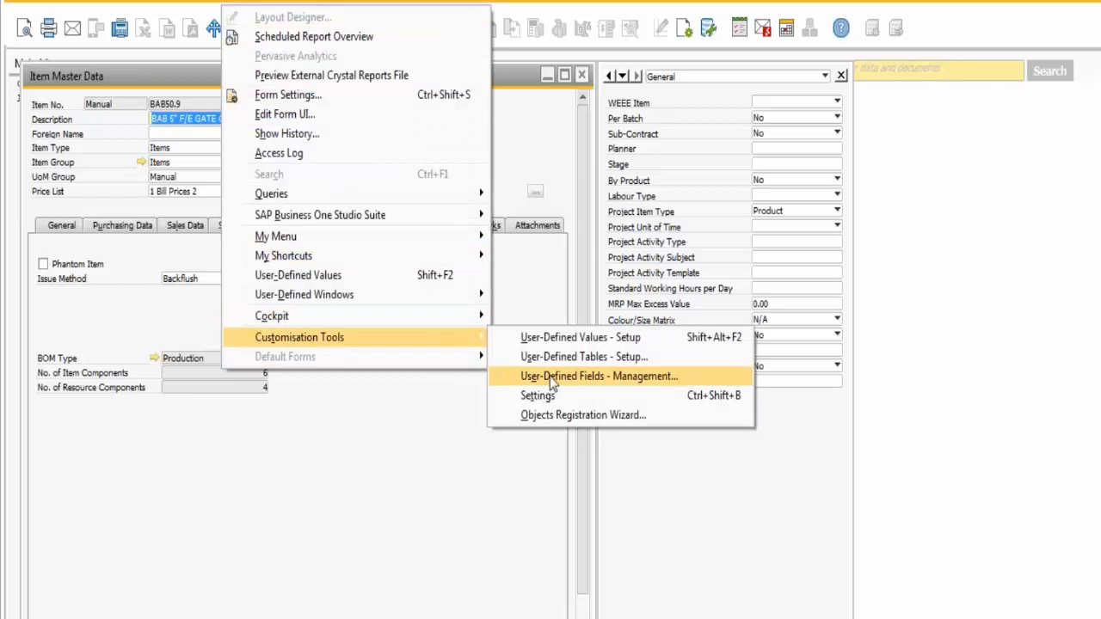
click(551, 376)
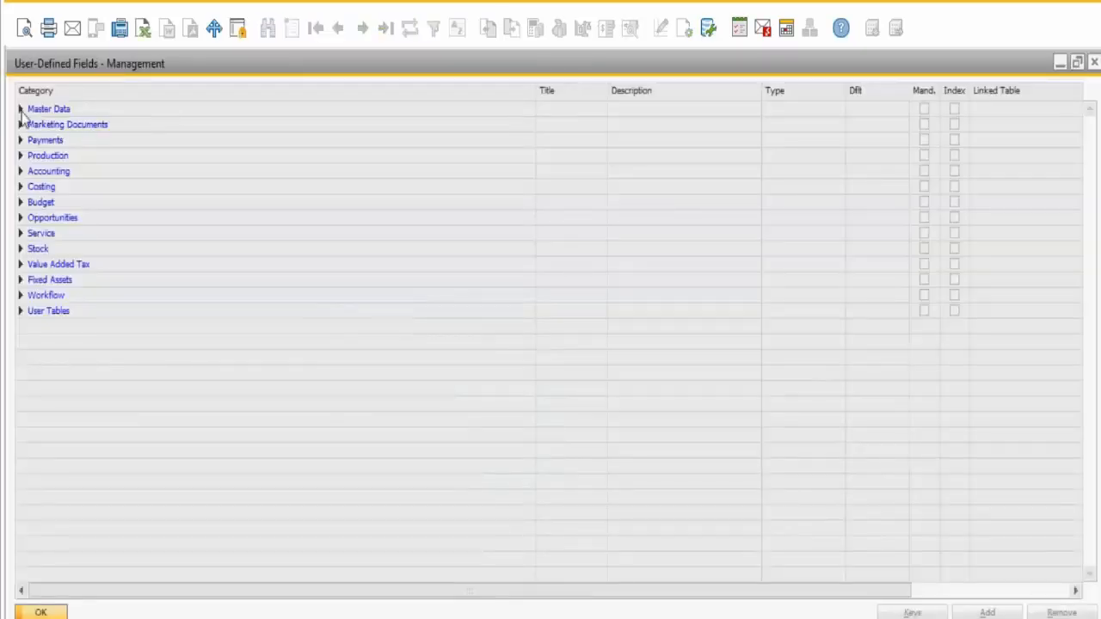
click(21, 110)
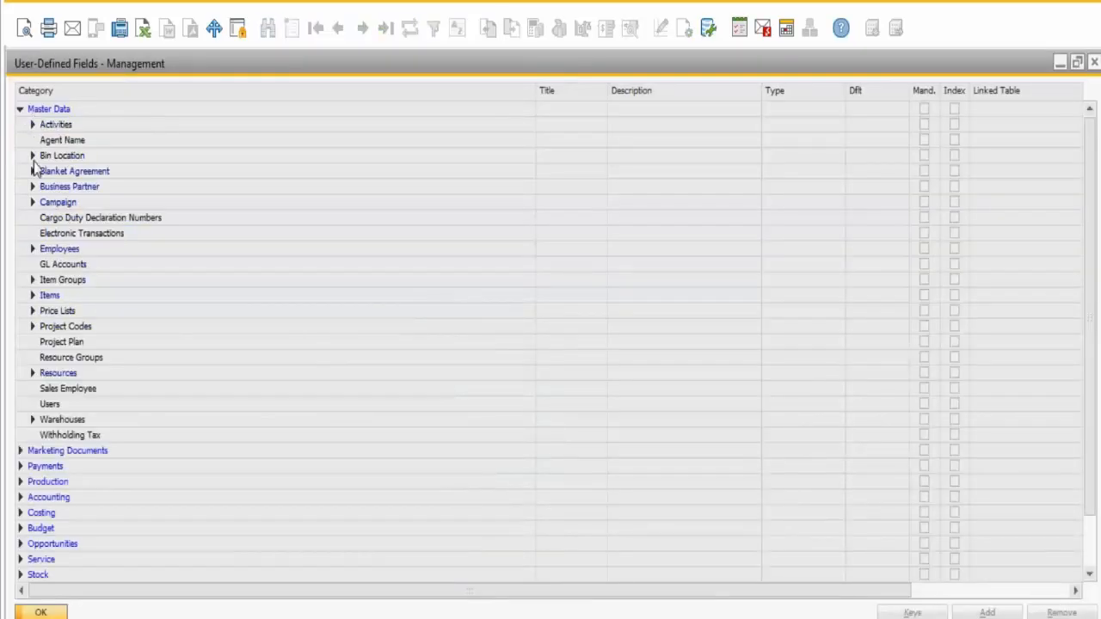
click(20, 452)
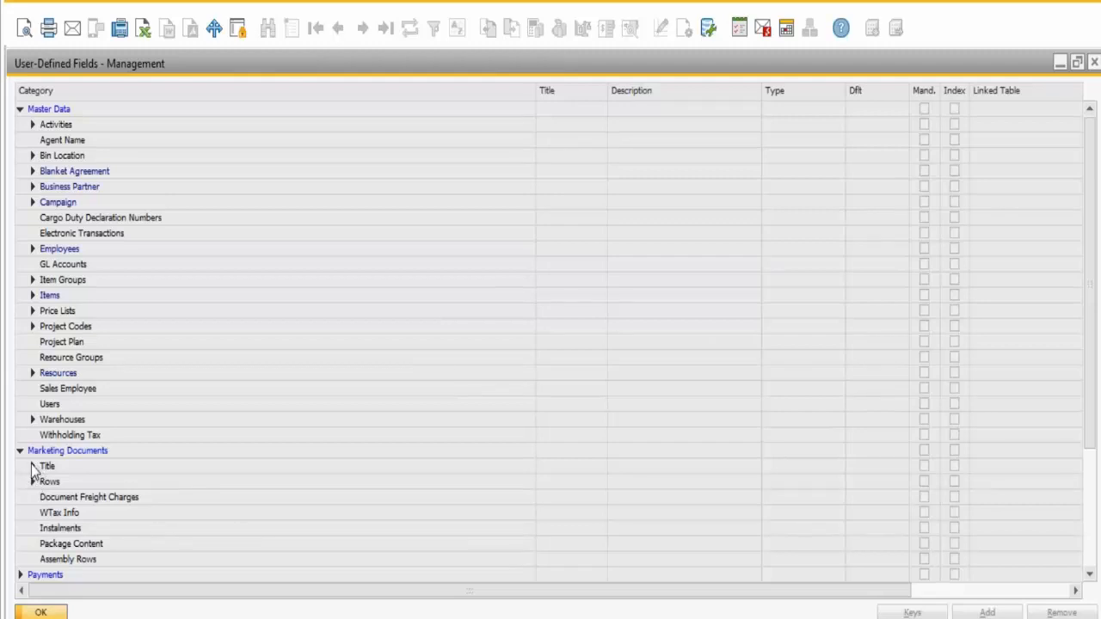
click(32, 466)
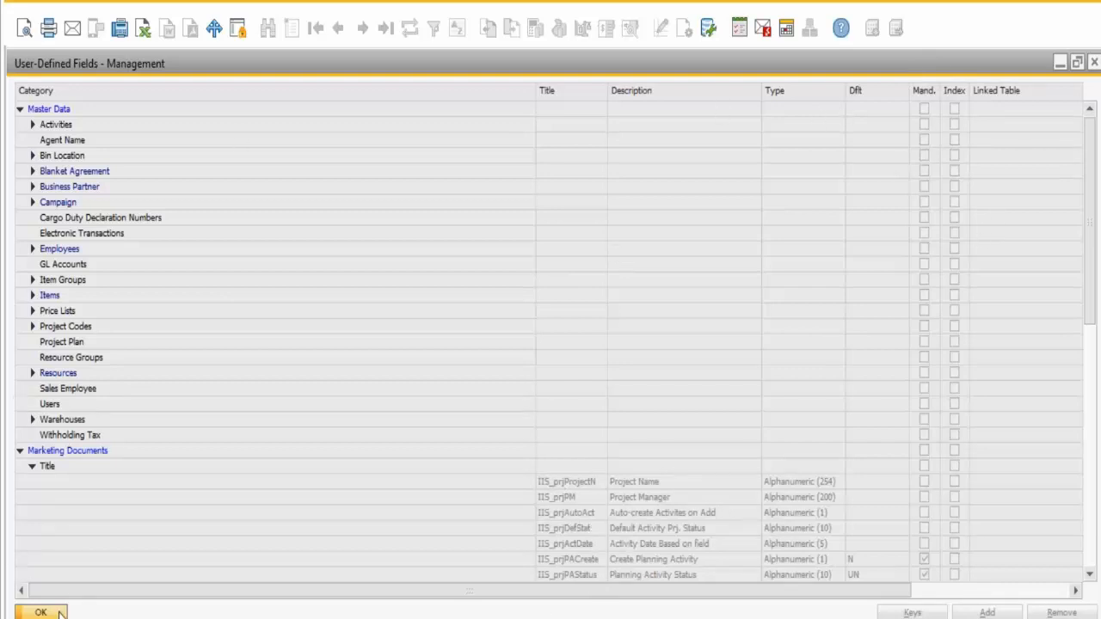
click(40, 612)
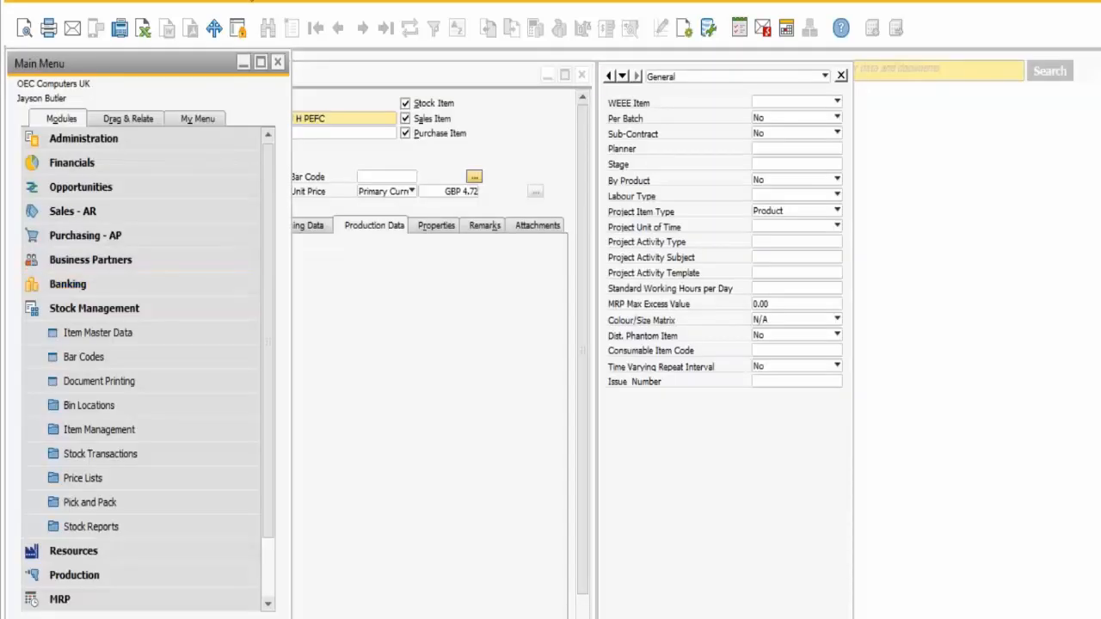
Put the Item Master Data form into UI edit mode and display its Stock Data and Purchasing Data layouts
click(386, 76)
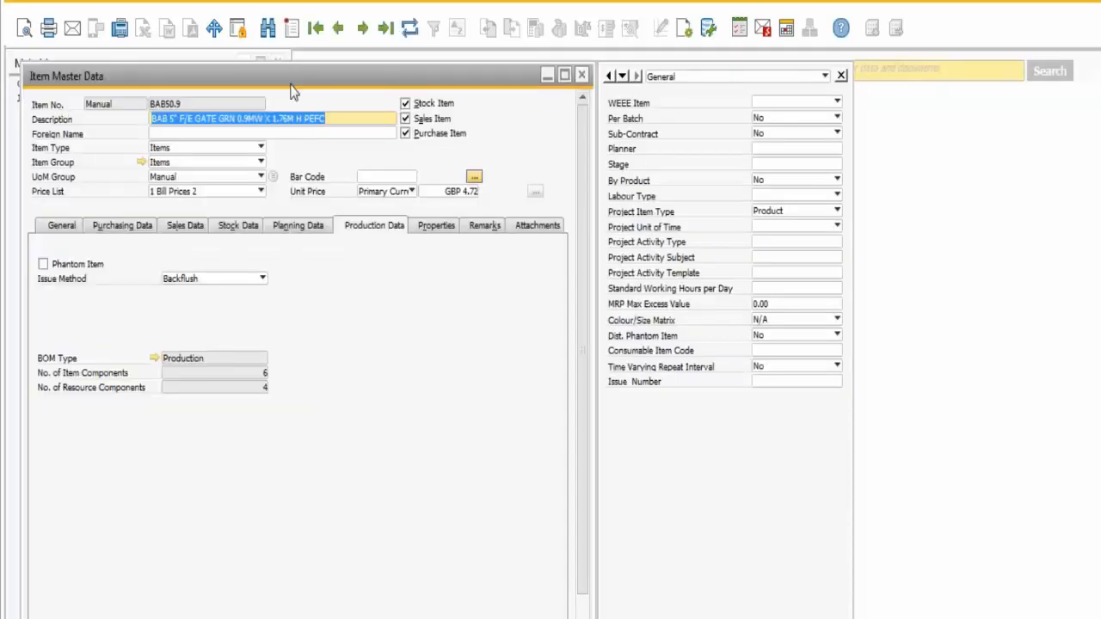
key(alt+t)
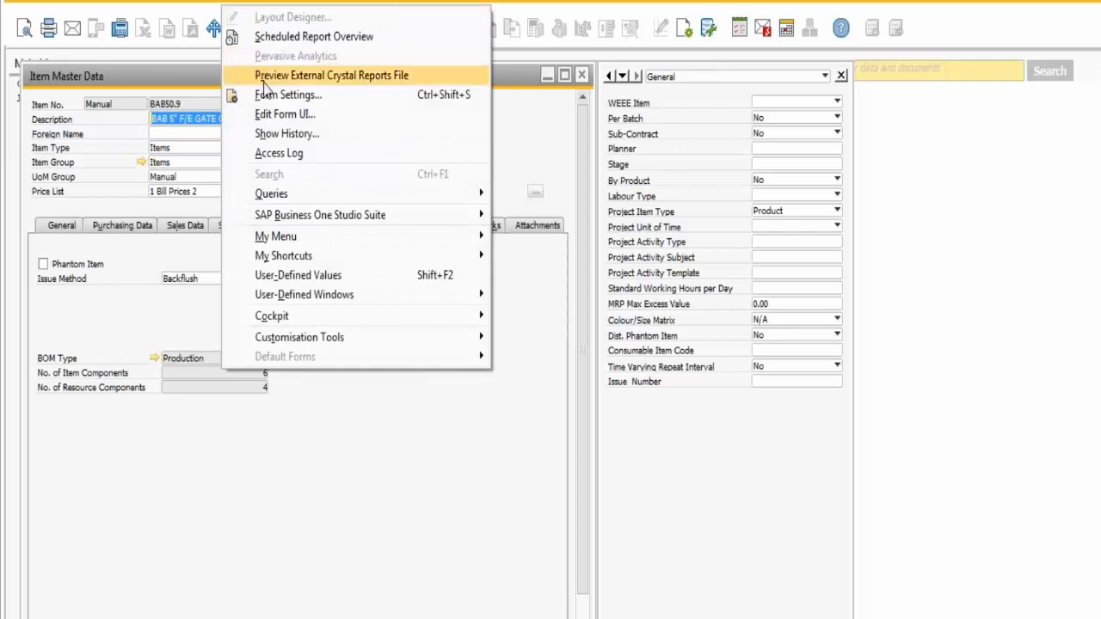
click(262, 119)
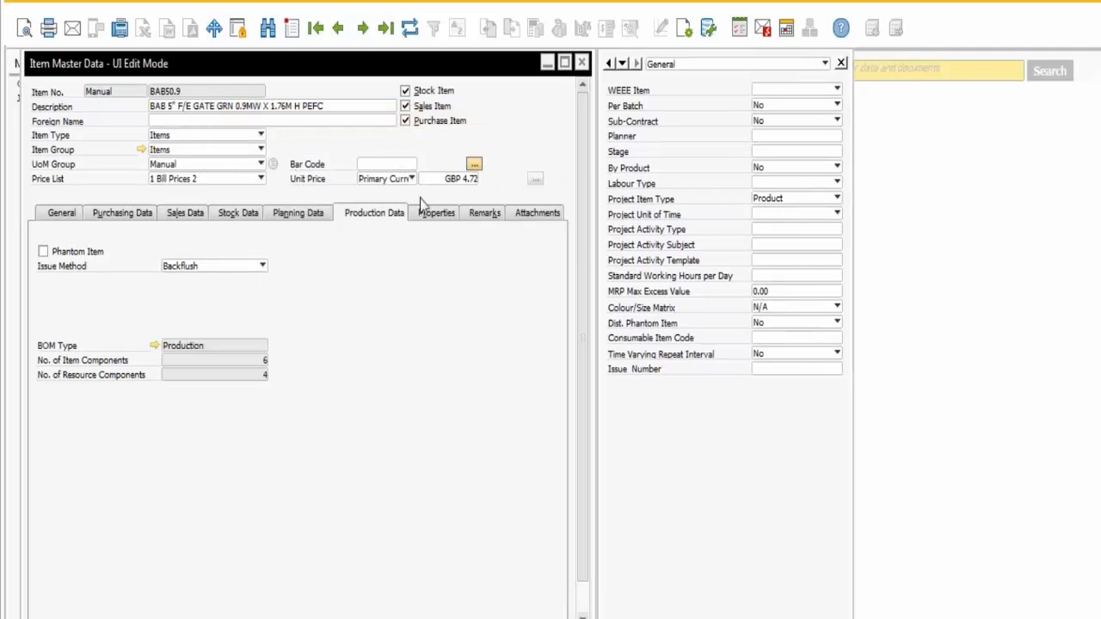
click(241, 217)
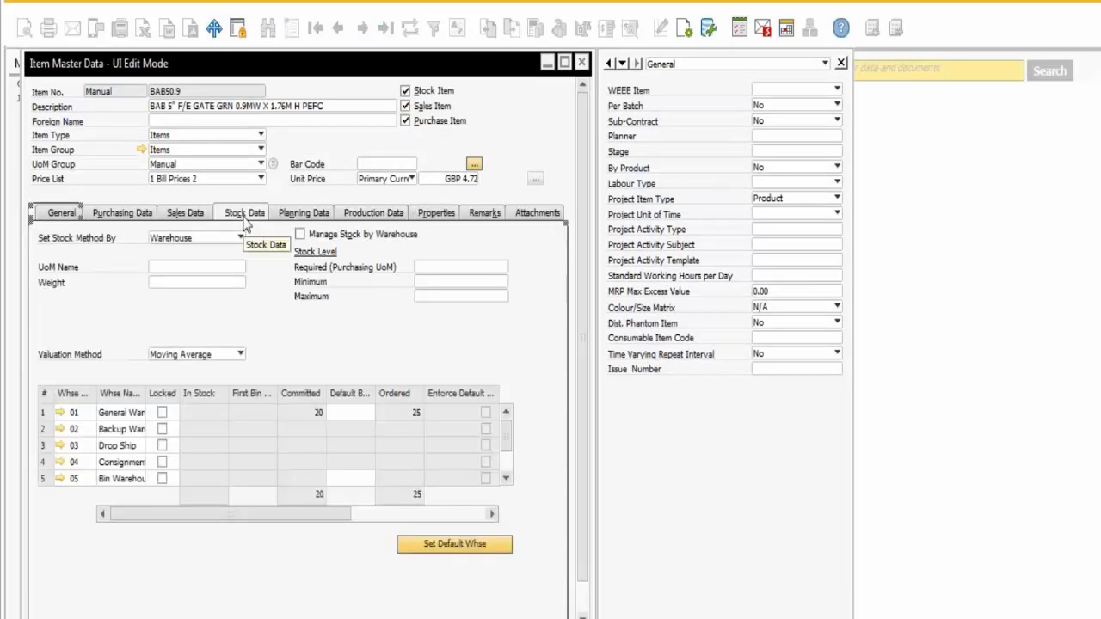
click(125, 215)
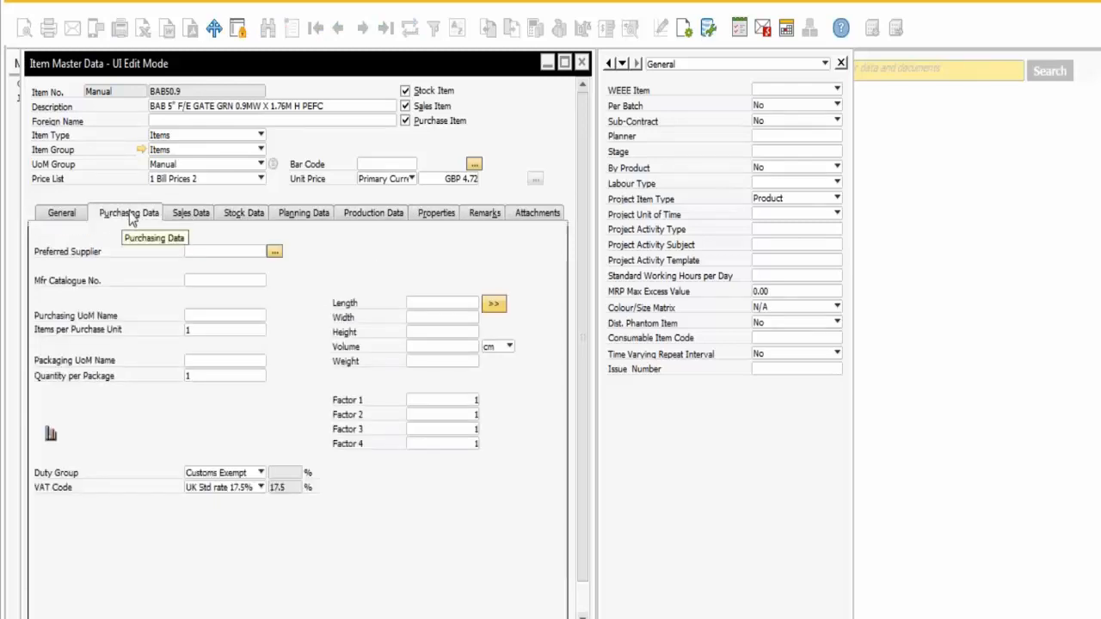
Try moving the Preferred Supplier field to the right on Purchasing Data, and close the form without saving the UI changes
click(94, 255)
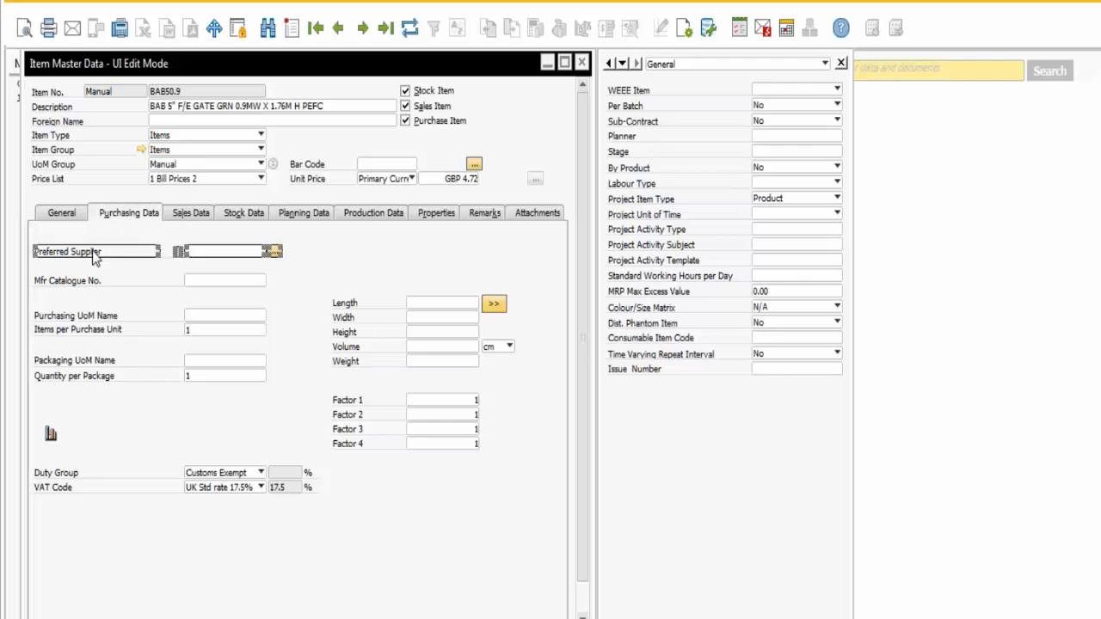
drag(94, 254, 348, 256)
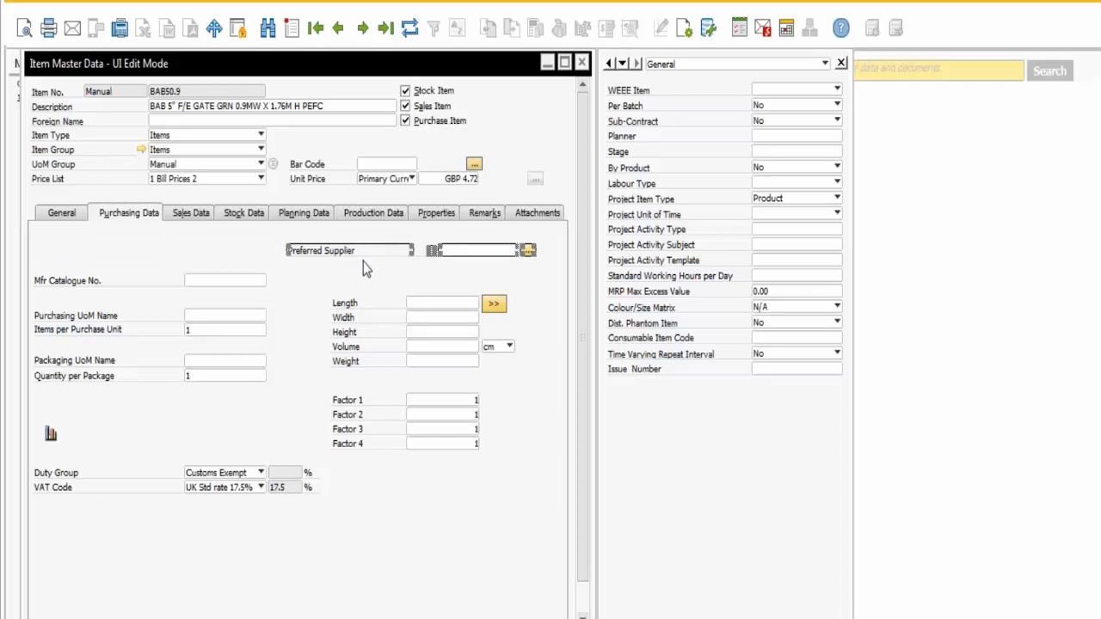
click(582, 65)
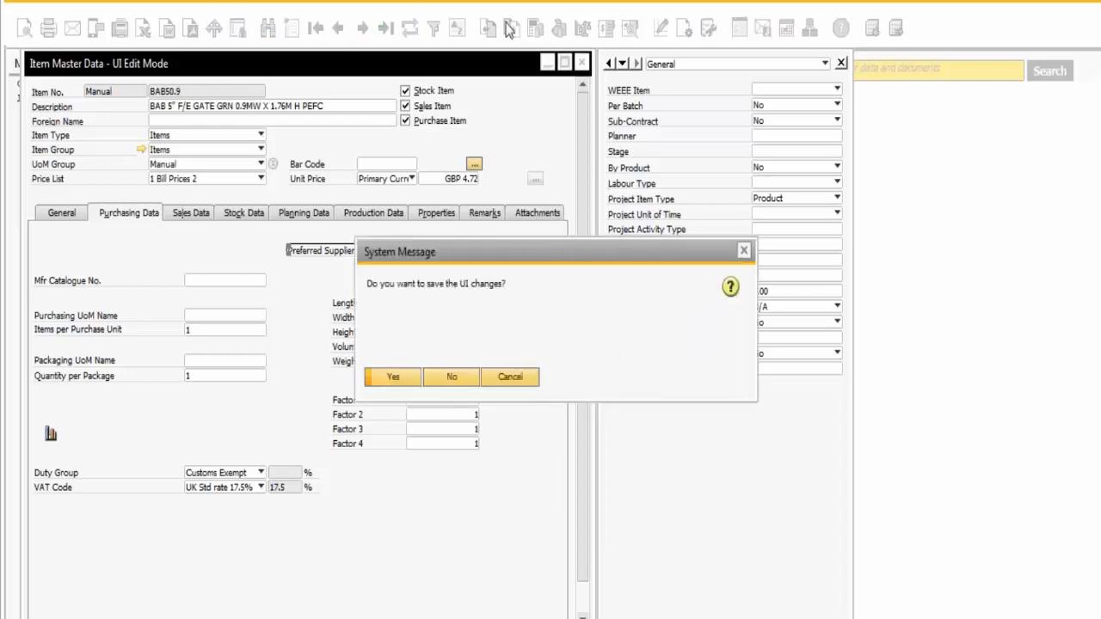
click(446, 384)
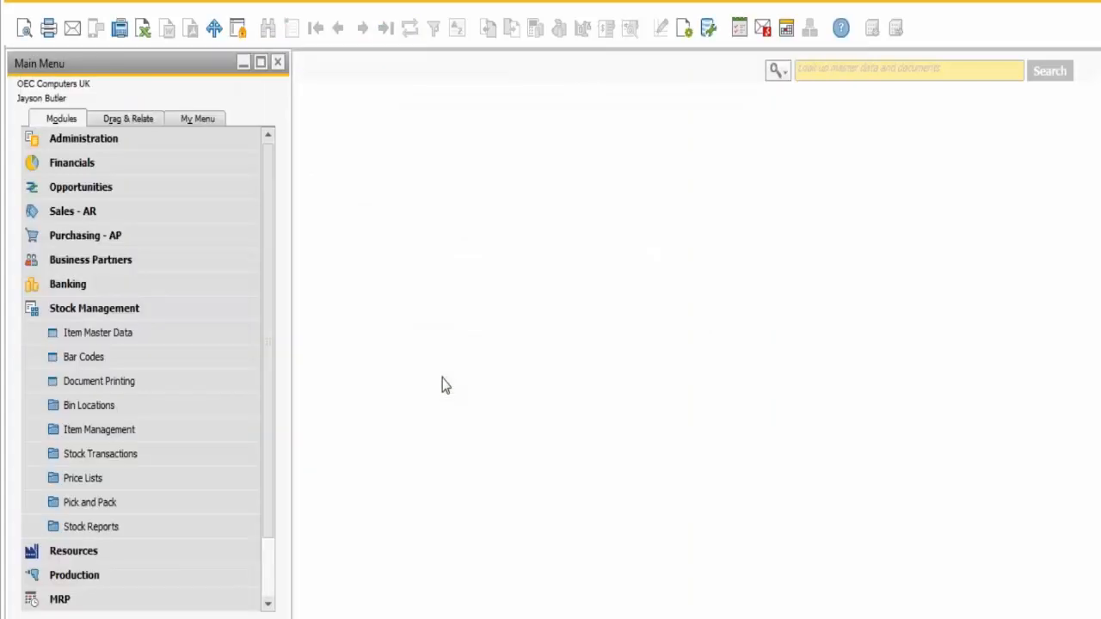
Reopen the Item Master Data form to check its layout, and close it again
click(108, 333)
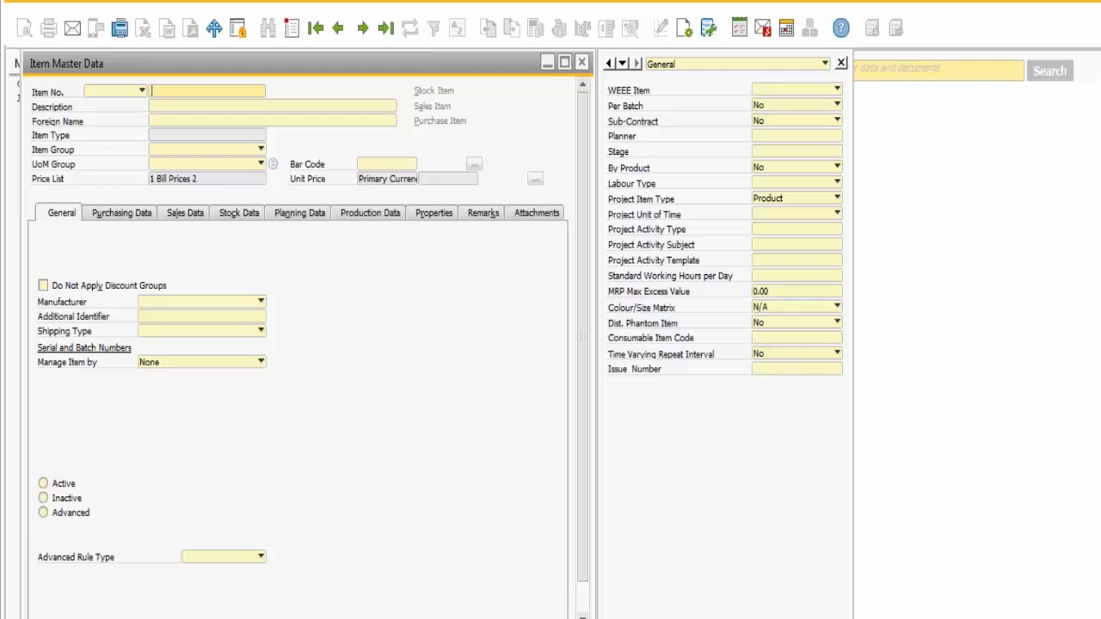
click(584, 65)
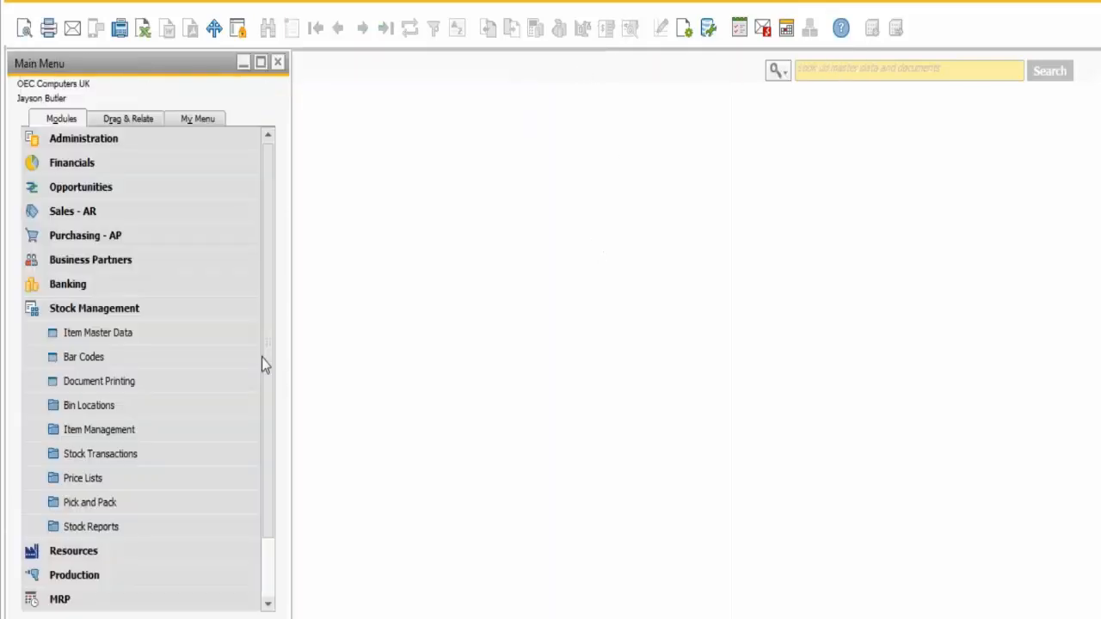
Review the Administration functions, read the latest document approval request in Messages/Alerts Overview, and close the overview
click(96, 308)
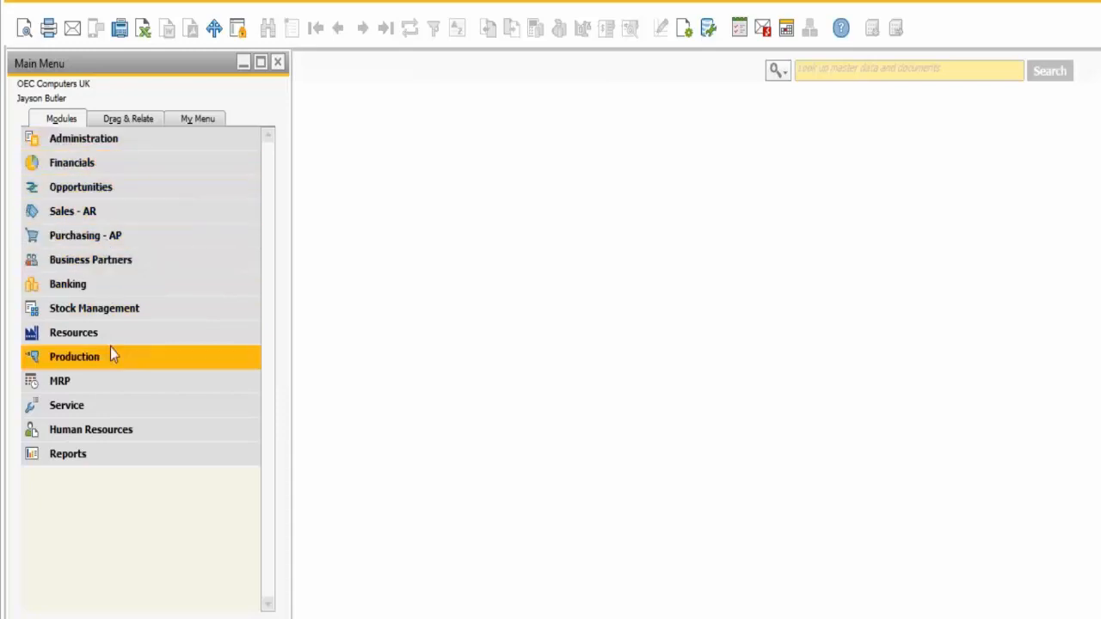
click(83, 144)
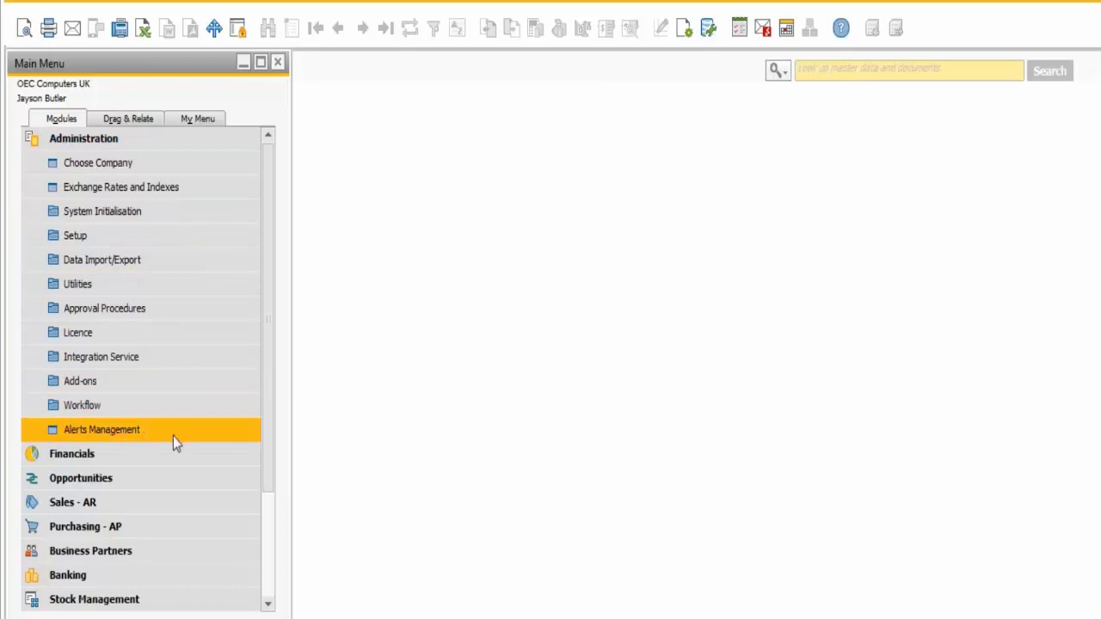
click(764, 32)
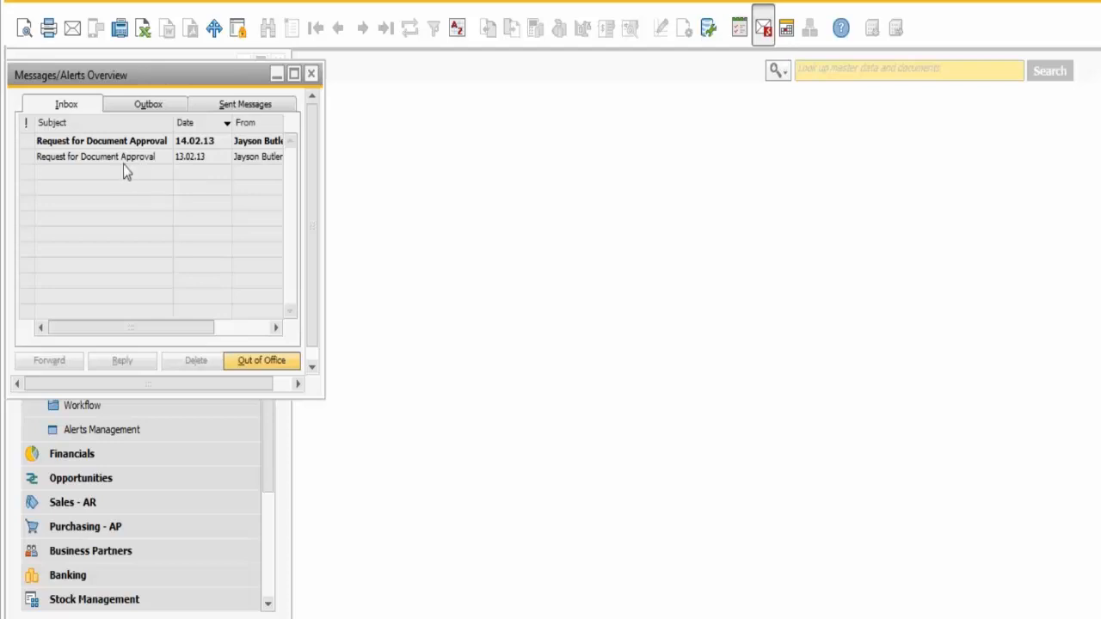
double_click(32, 146)
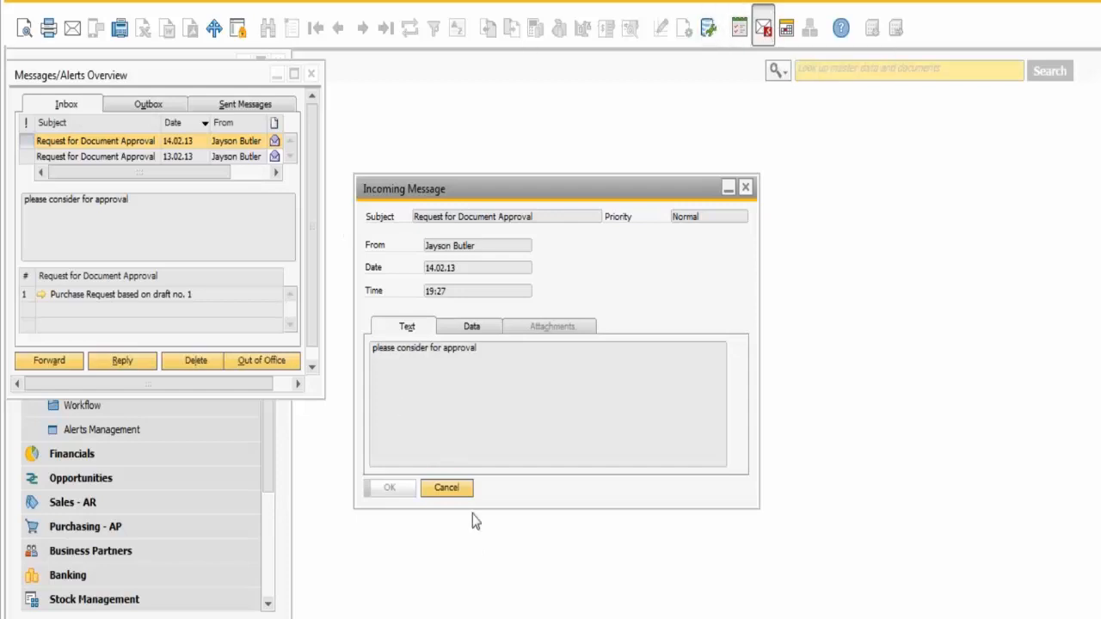
click(462, 490)
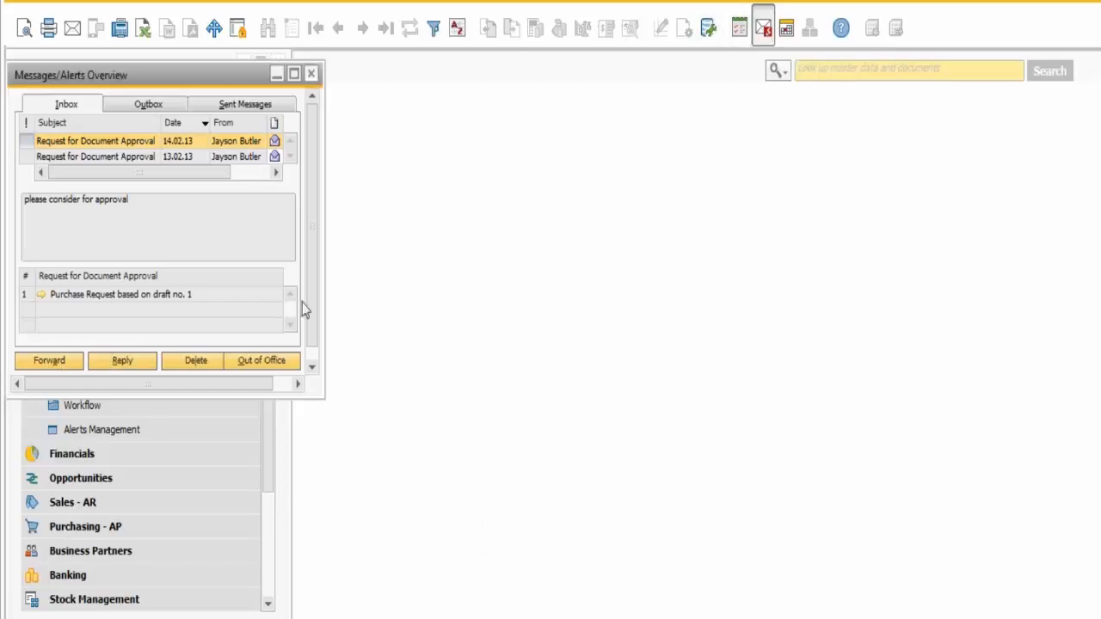
click(311, 76)
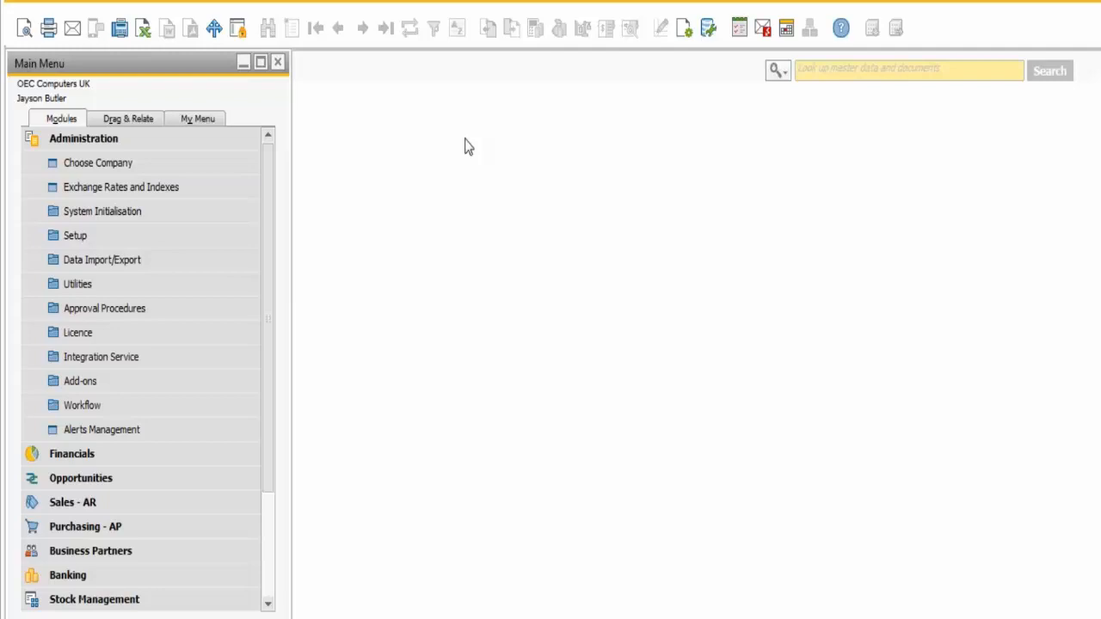
Browse the Stock Transactions entries under Stock Management, and collapse the module again
click(90, 142)
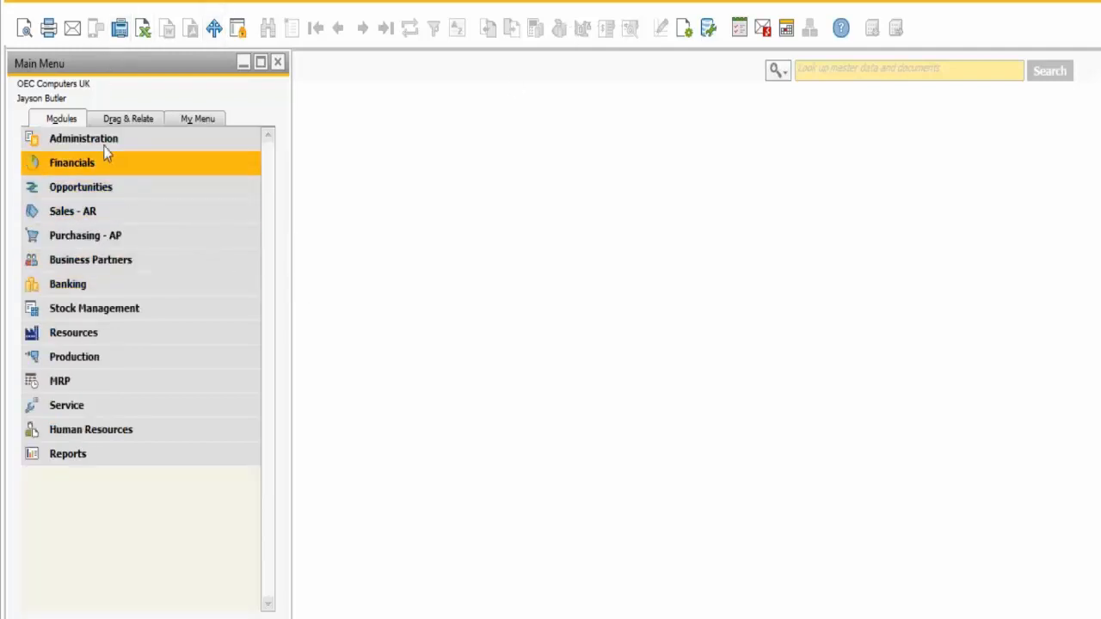
click(73, 316)
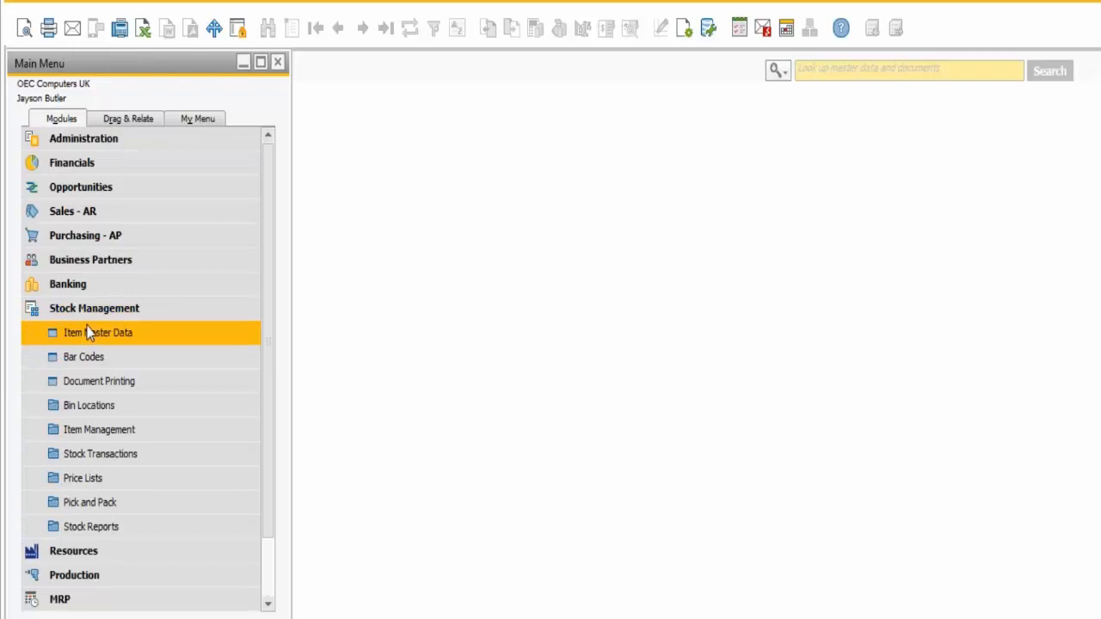
click(101, 462)
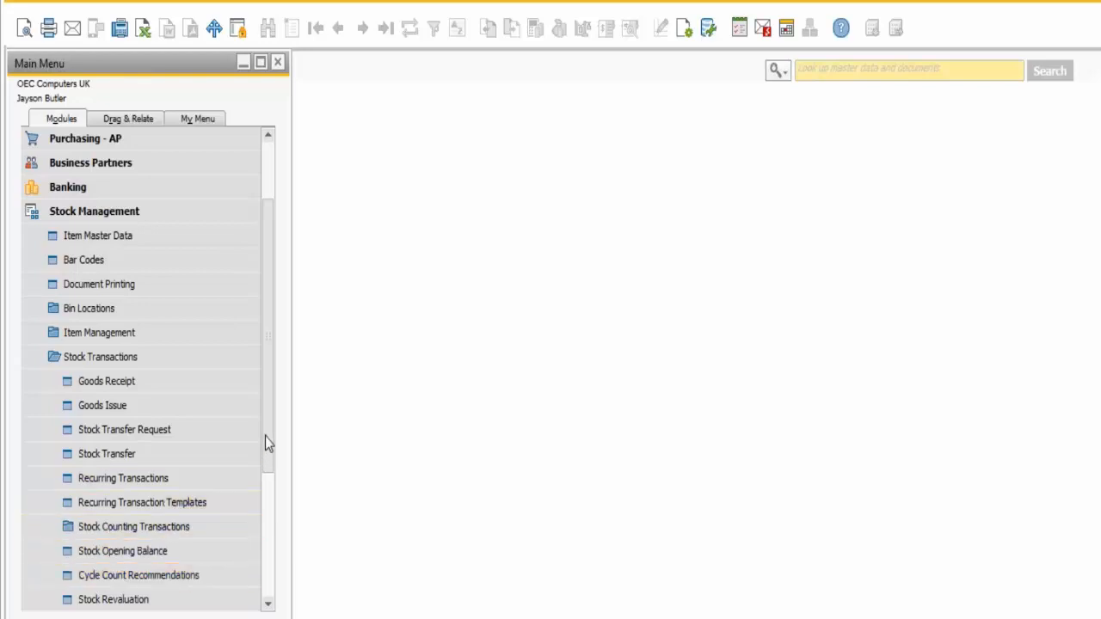
scroll(265, 449, down, 1)
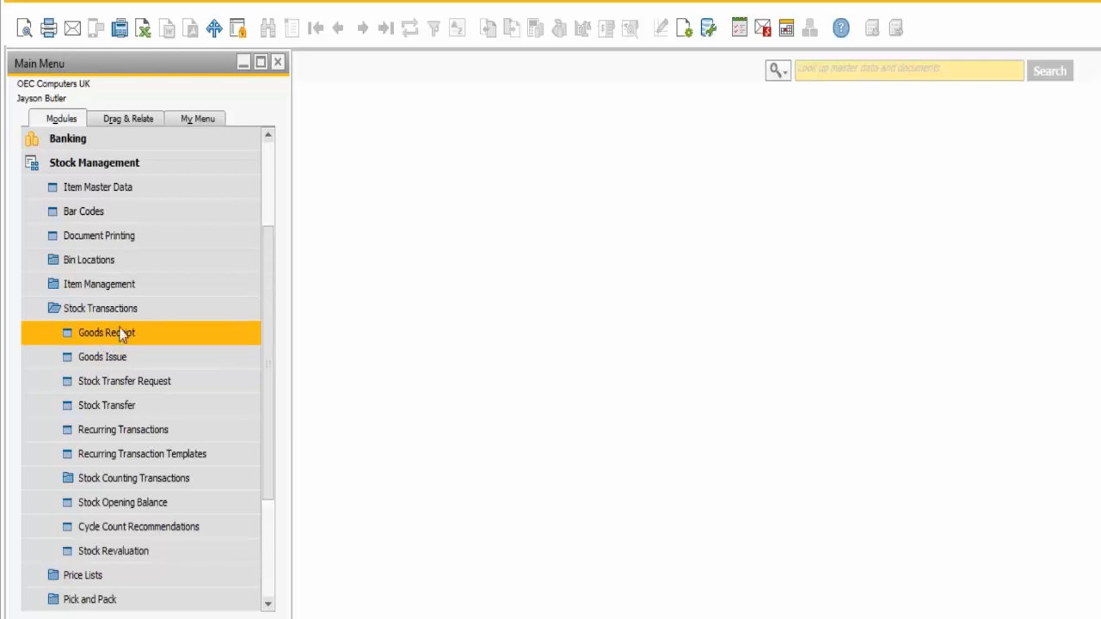
click(88, 165)
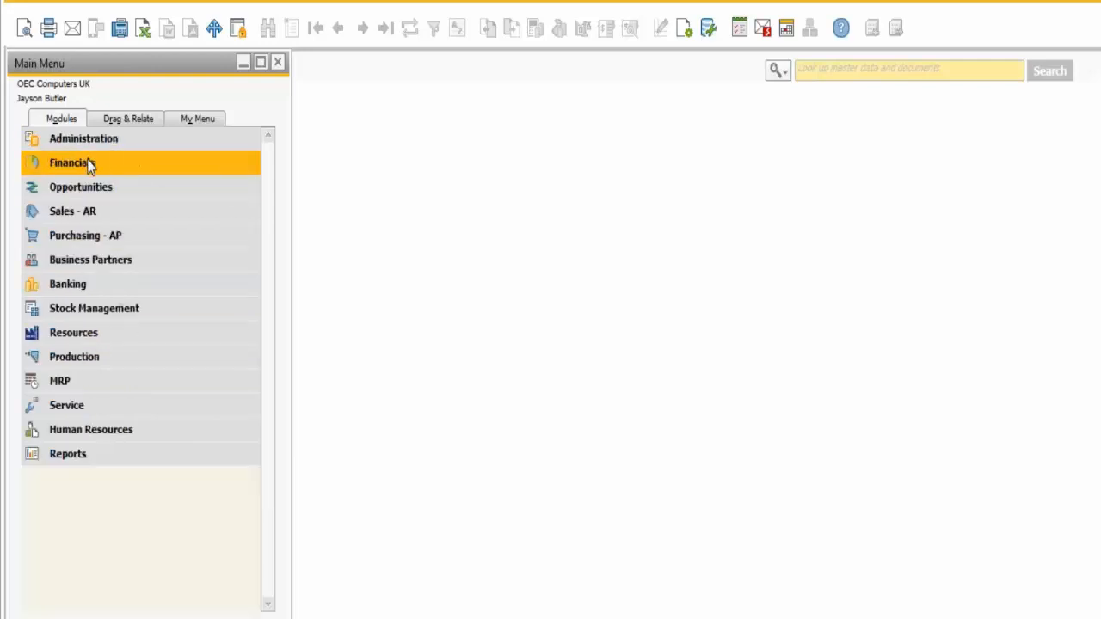
Start a new purchase order and choose the supplier in row 6 of the business partner list
click(96, 237)
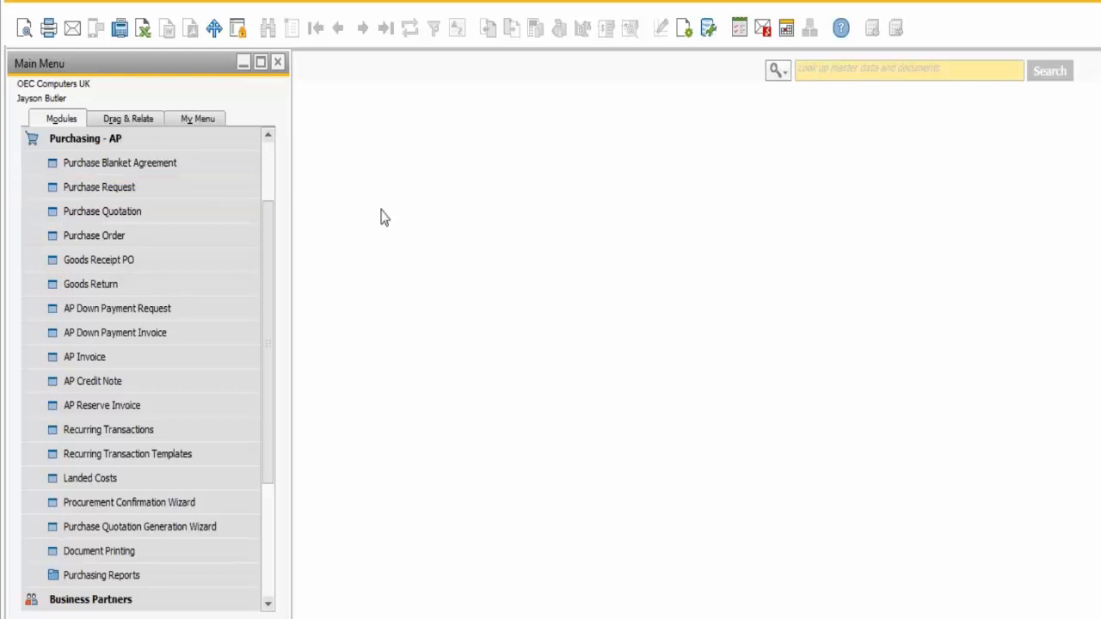
click(70, 241)
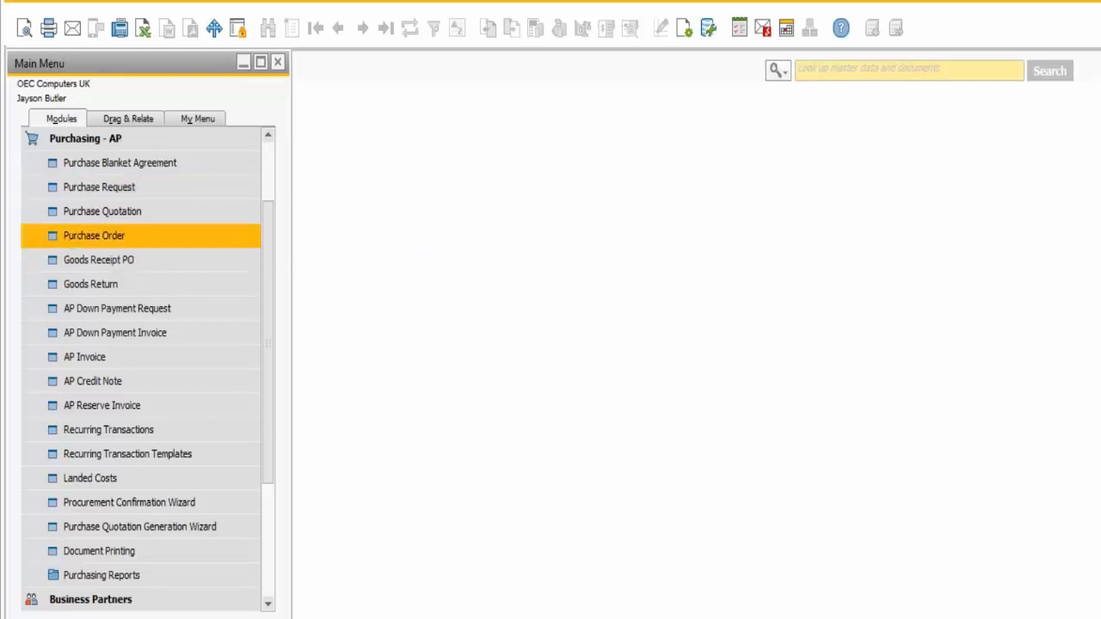
click(527, 89)
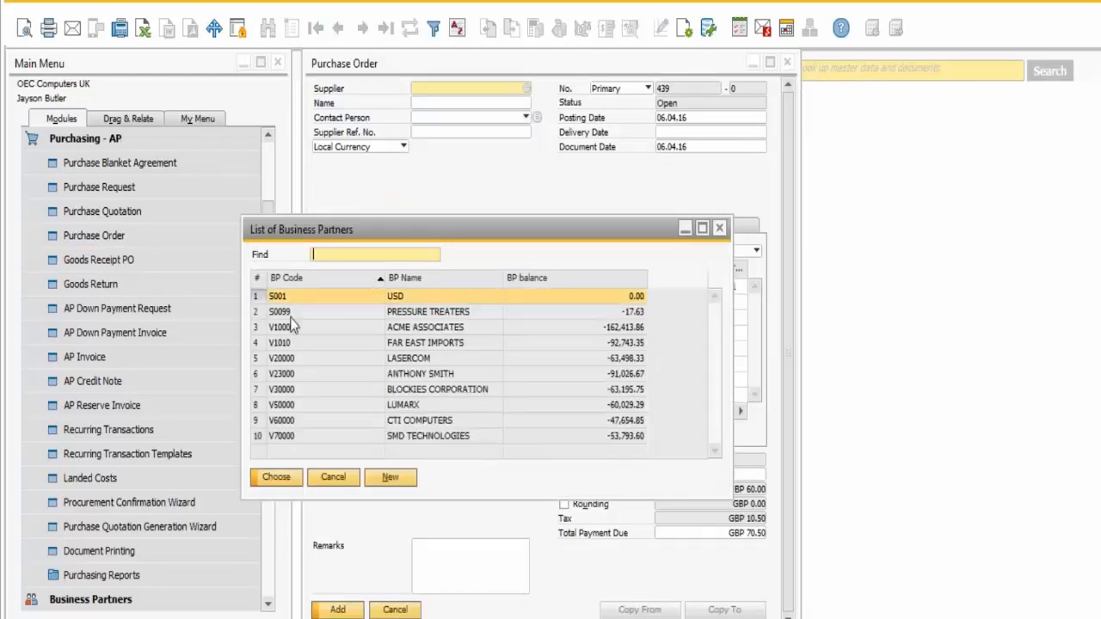
click(276, 375)
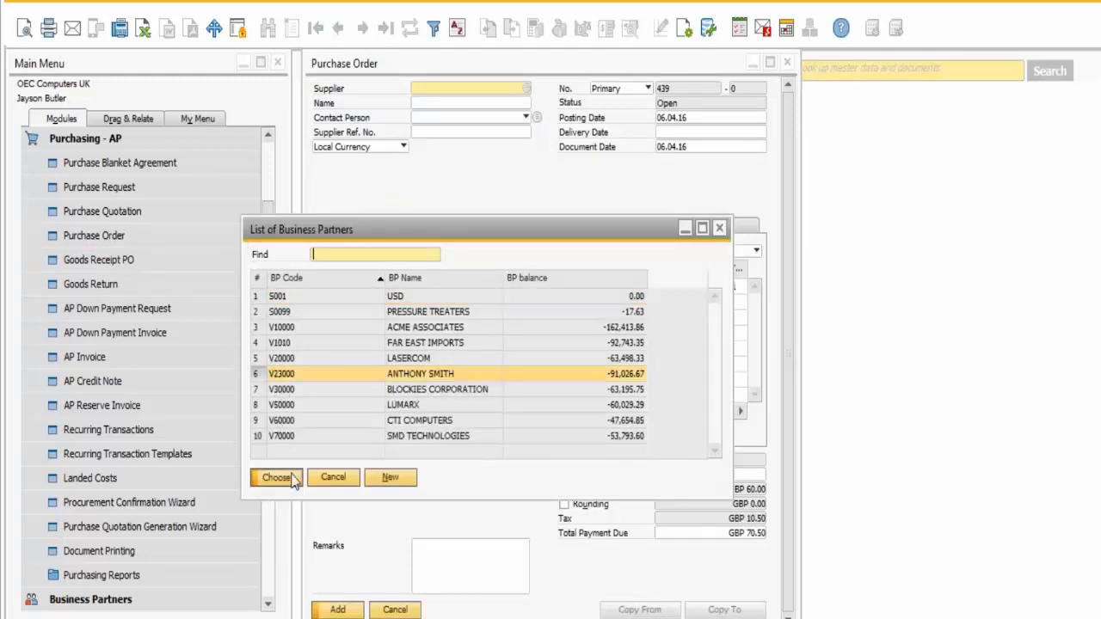
click(290, 479)
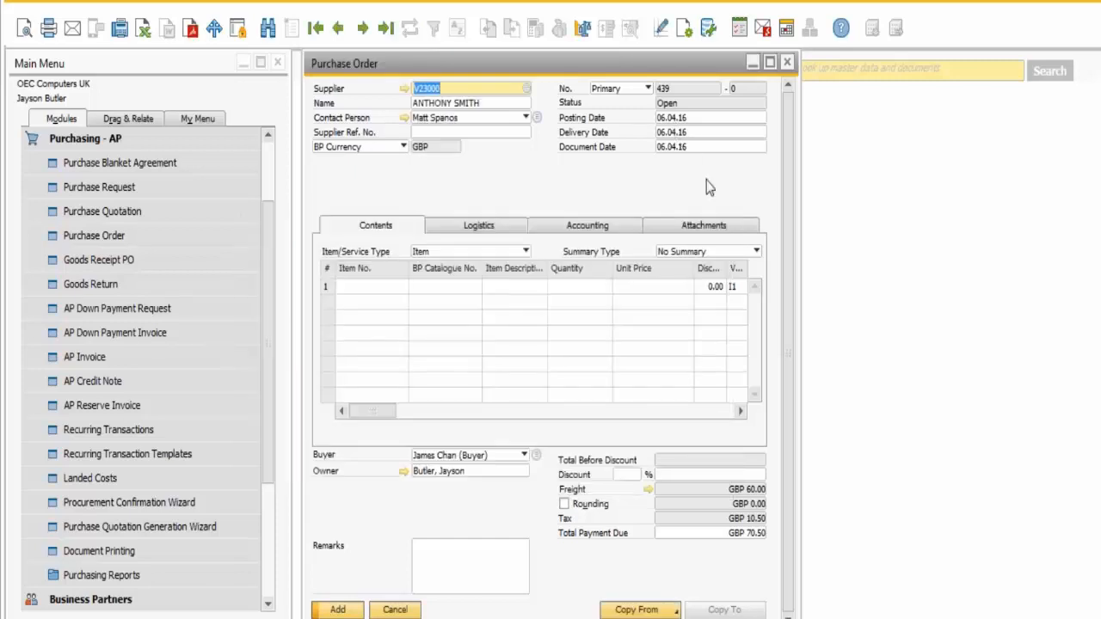
Enter item A00001 on the order's first line by searching for a*, and look at the full item list without changing the choice
click(370, 297)
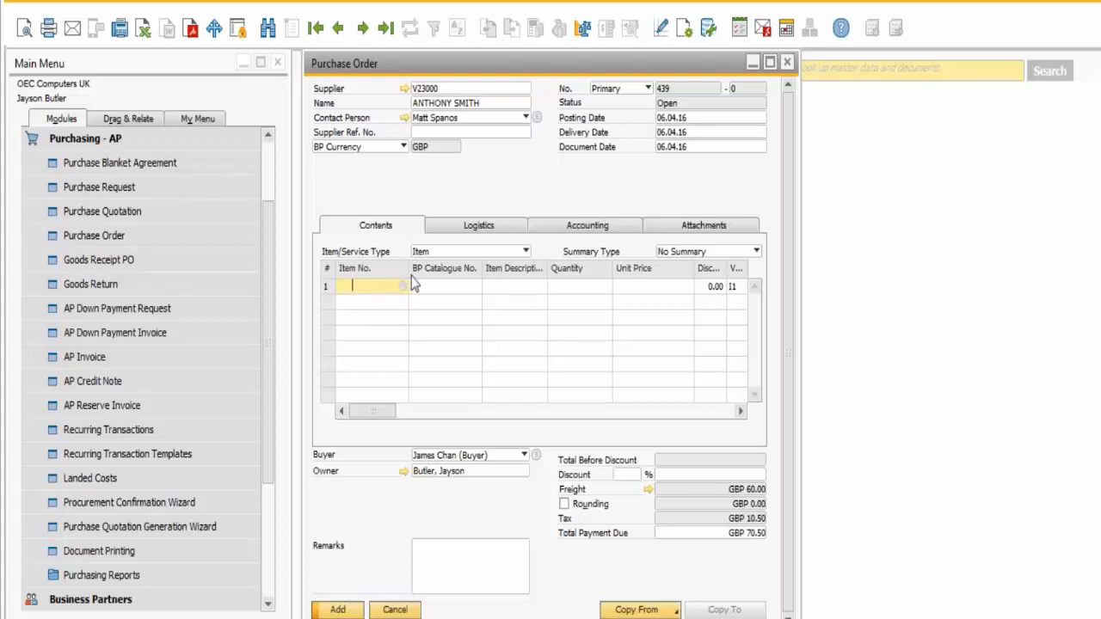
text(a)
text(*)
key(Tab)
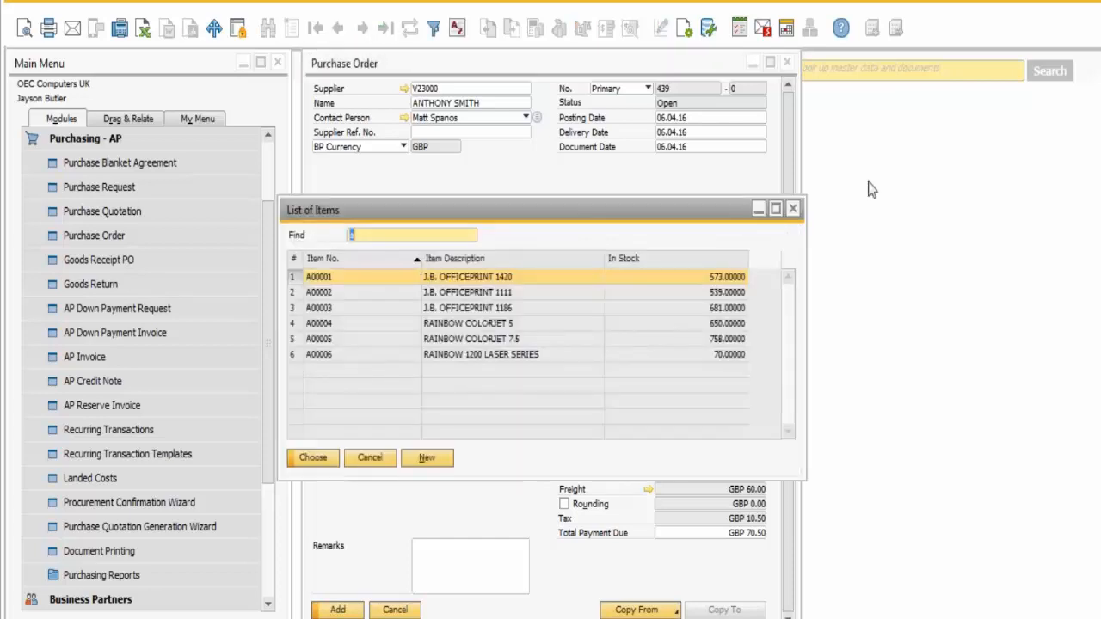
click(340, 461)
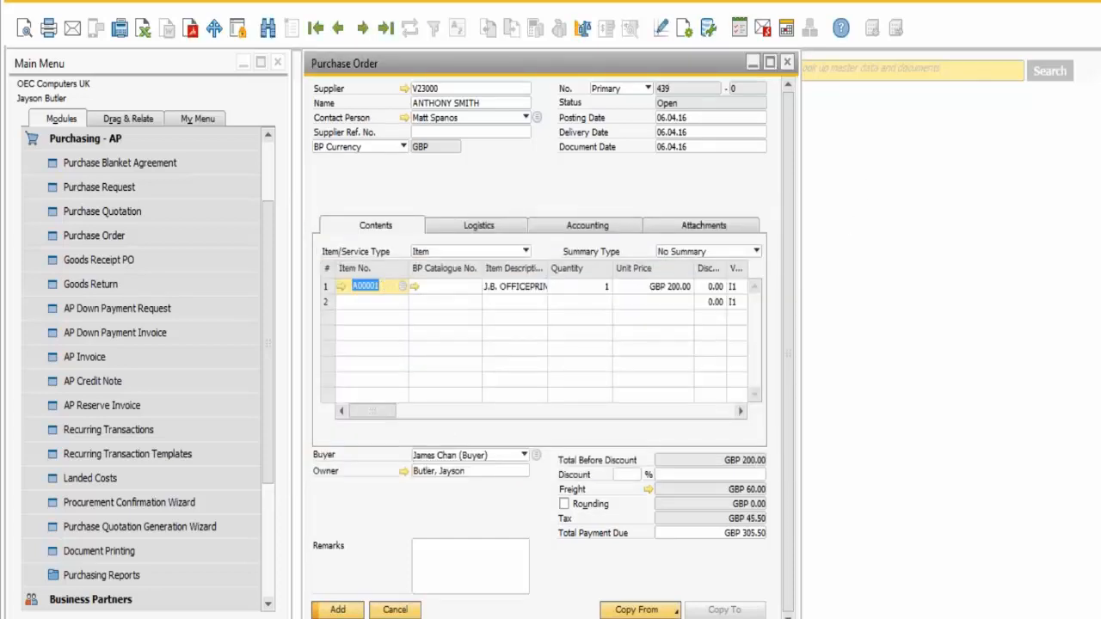
click(402, 286)
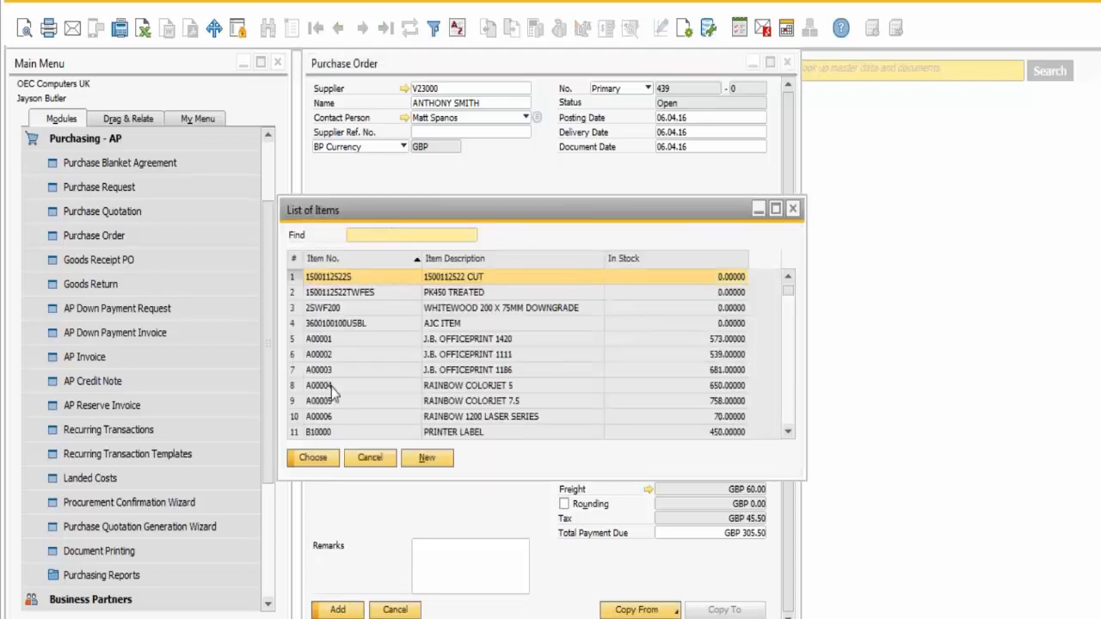
click(369, 459)
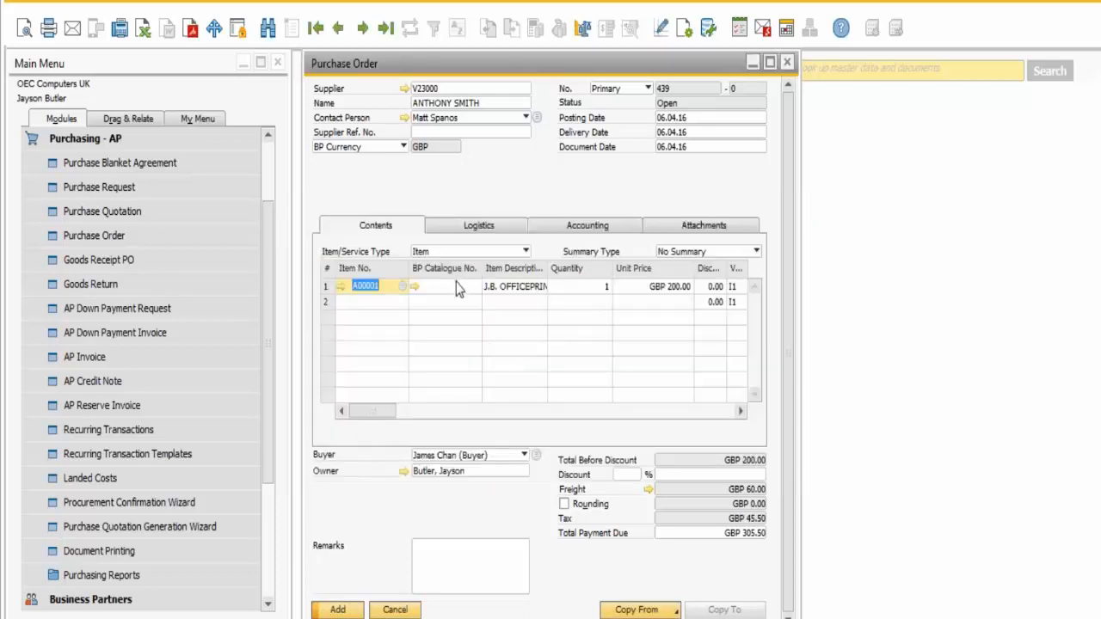
Set the quantity of item A00001 to 20 and add the purchase order
click(565, 284)
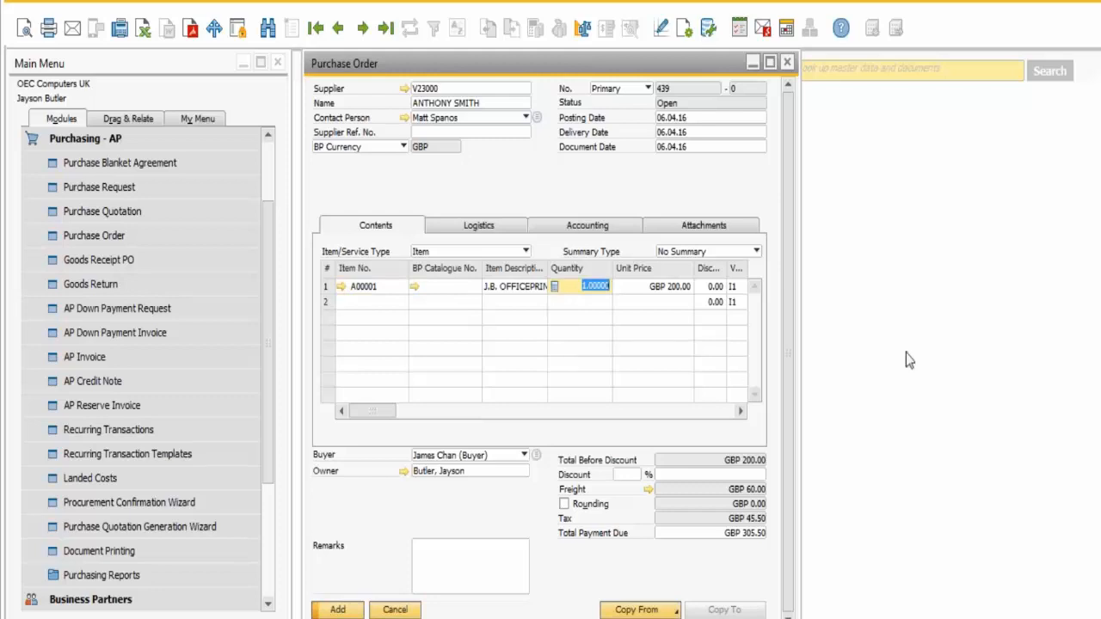
text(20)
key(Tab)
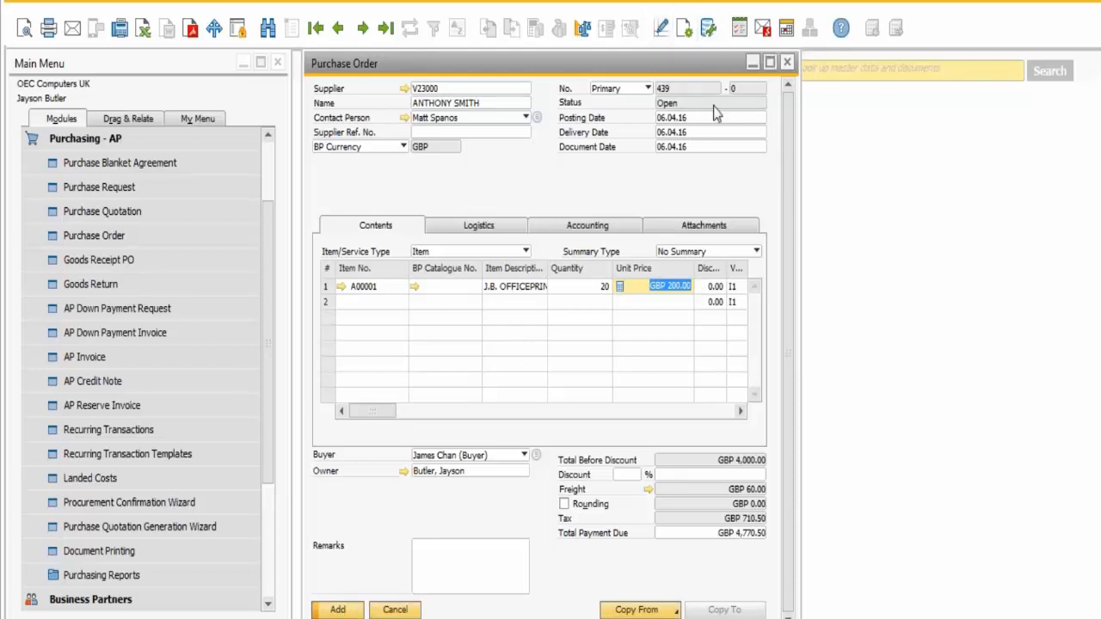
click(329, 611)
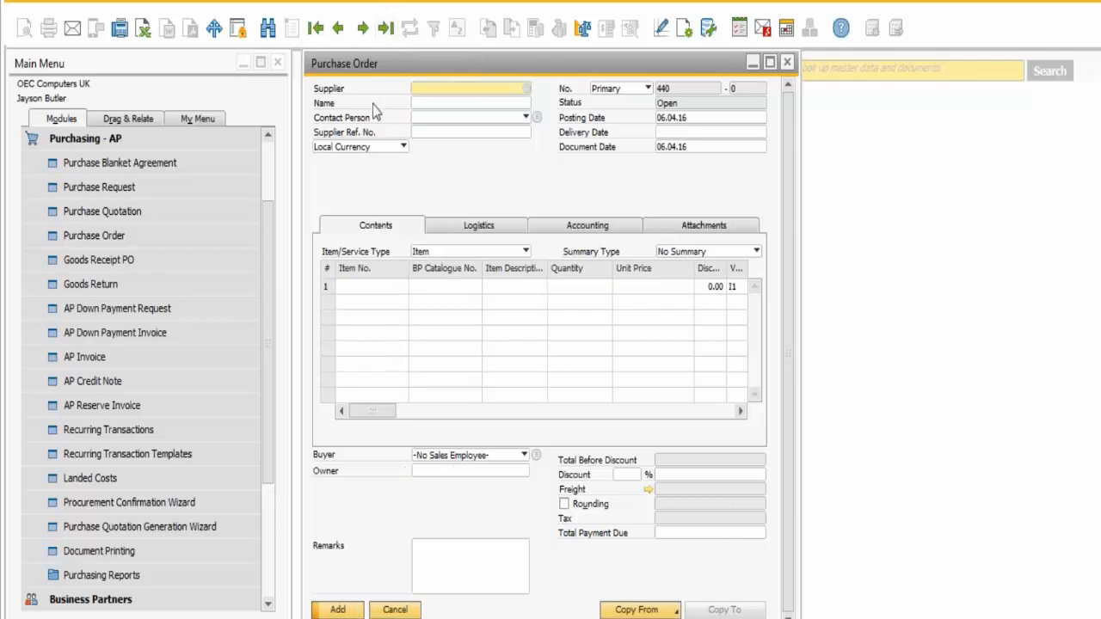
Display the purchase order just added and copy it to a Goods Receipt PO
click(384, 31)
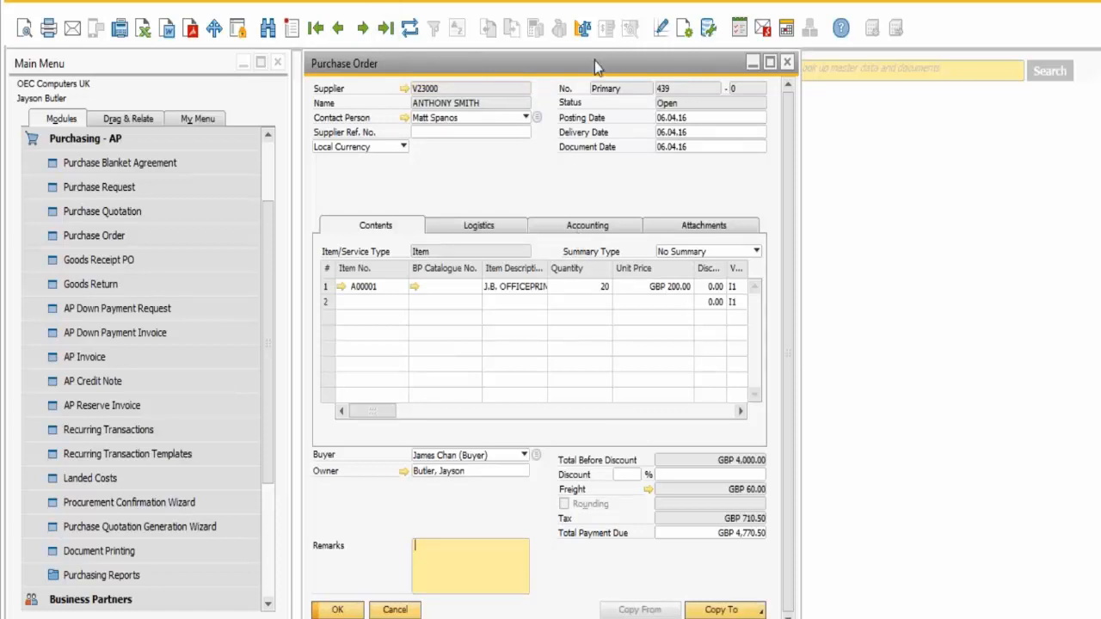
click(721, 610)
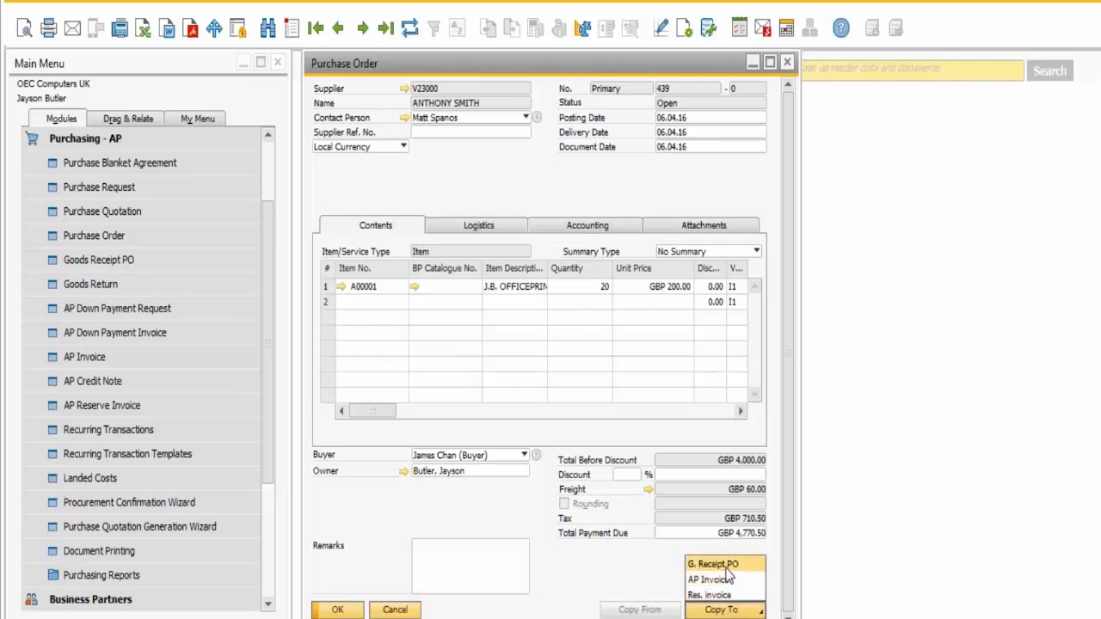
click(728, 578)
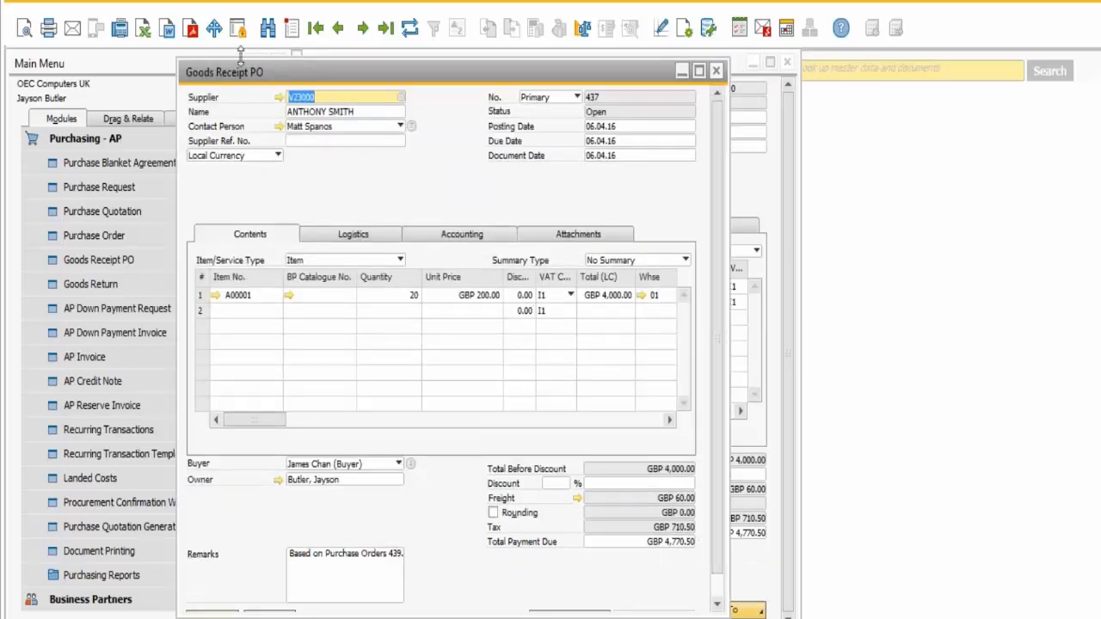
Set the received quantity of item A00001 to 19 and try to add the goods receipt with automatic bin allocation
click(401, 295)
text(19)
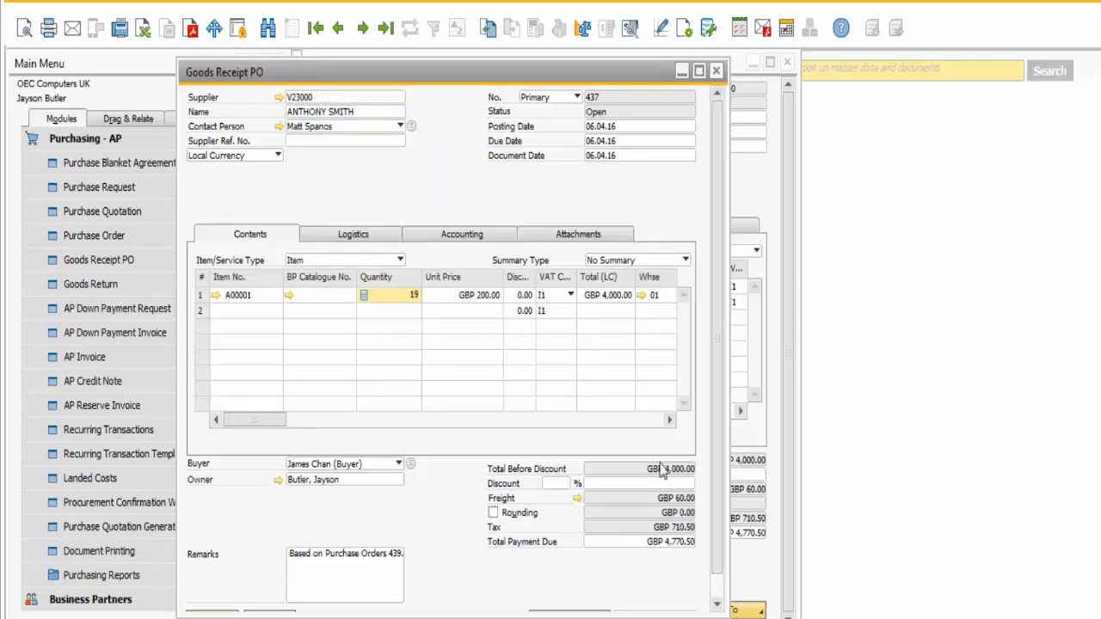
scroll(716, 416, down, 1)
click(215, 597)
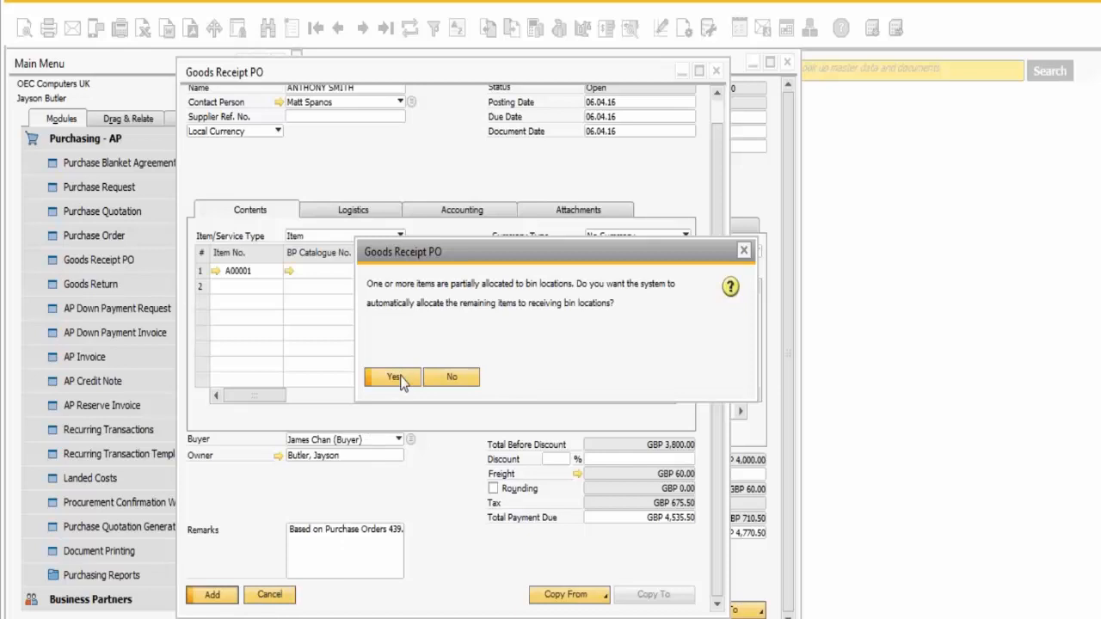
click(395, 378)
click(395, 378)
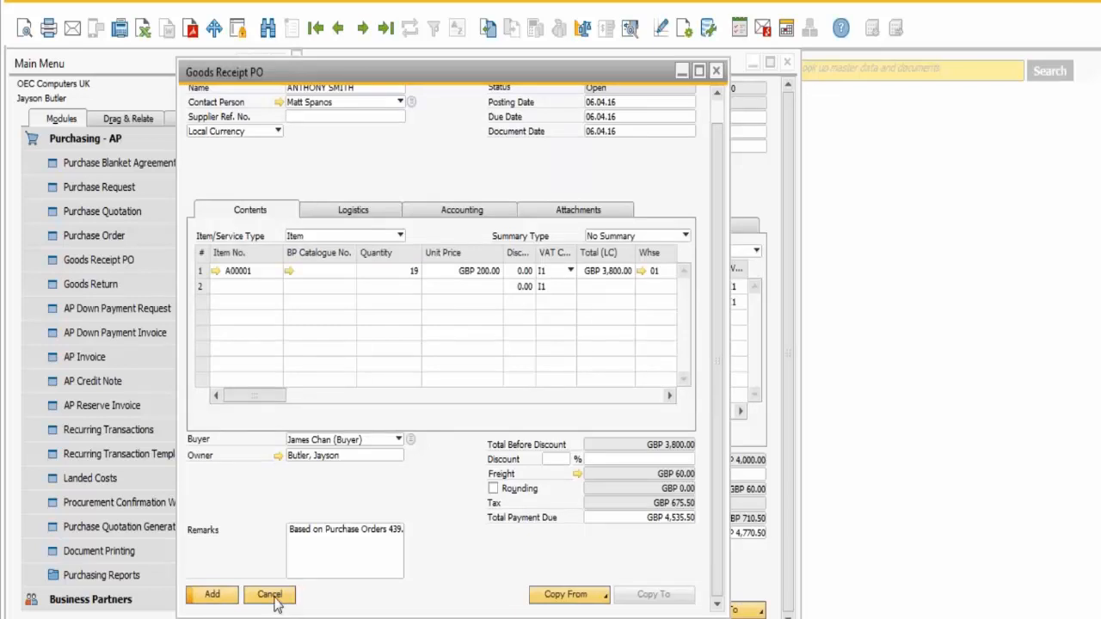
Allocate all 19 units of item A00001 to bin location 01-A2-S2-L2-B1 and add the Goods Receipt PO
drag(248, 394, 294, 398)
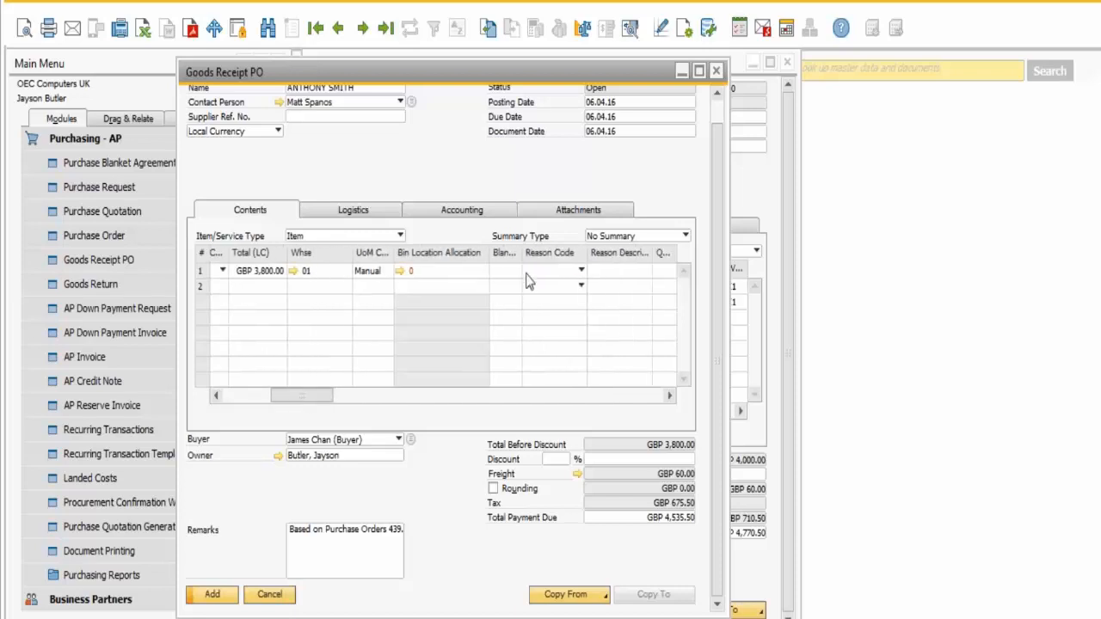
click(401, 272)
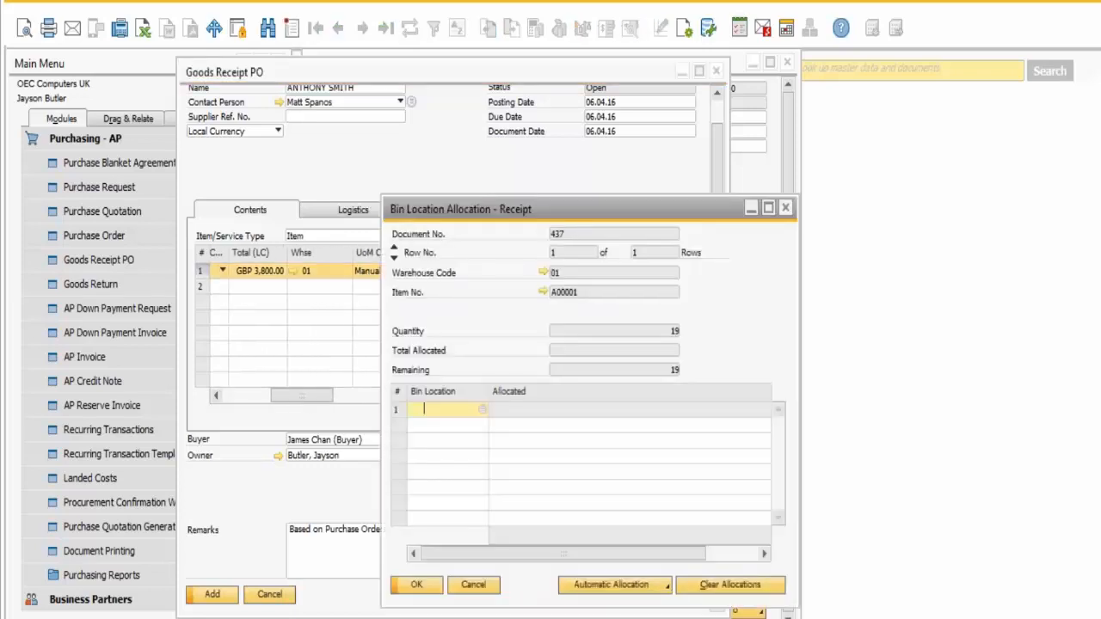
click(482, 410)
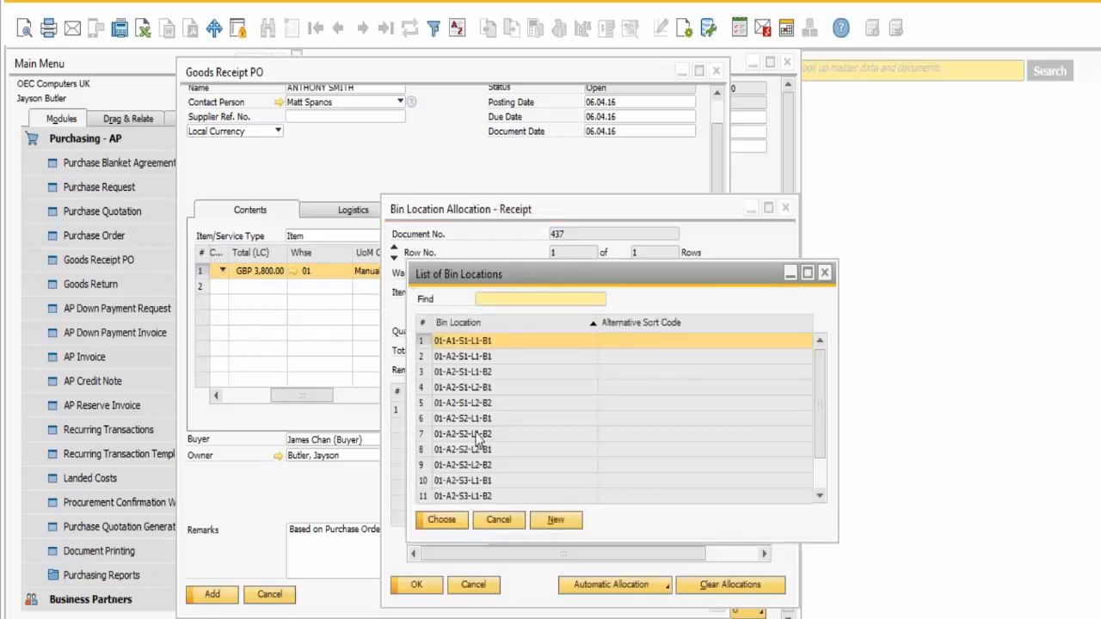
click(479, 449)
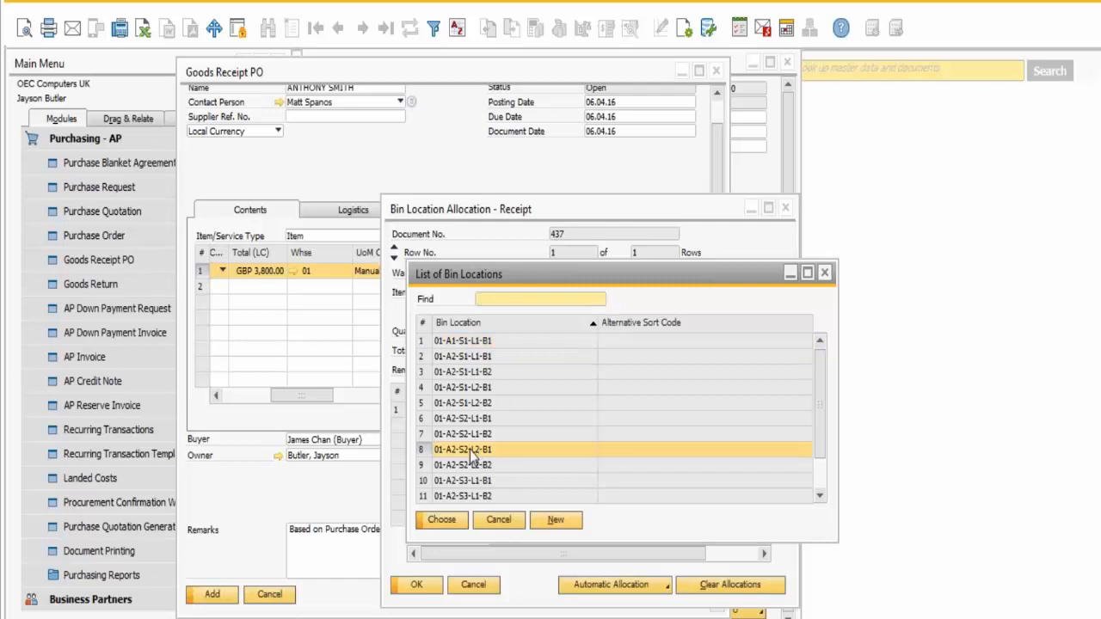
click(440, 522)
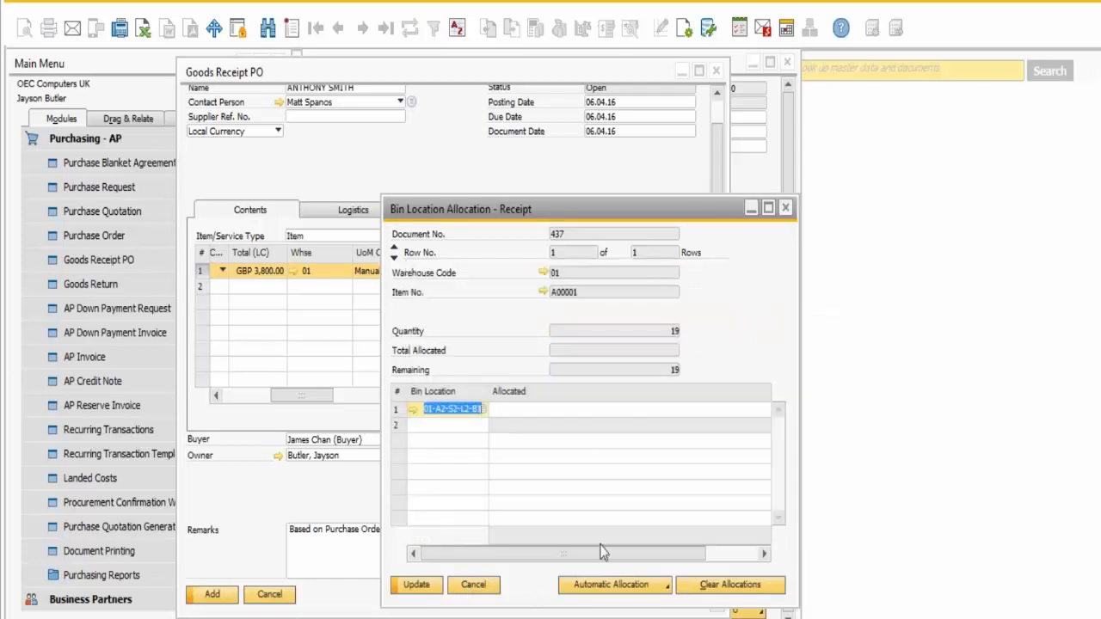
click(561, 416)
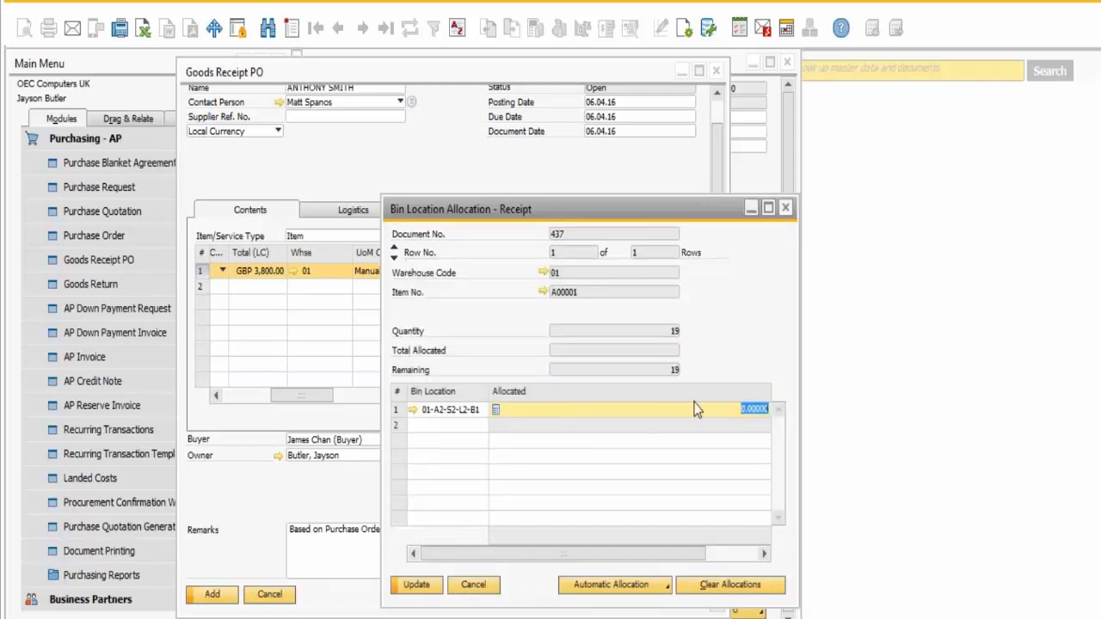
text(19)
click(417, 585)
click(418, 585)
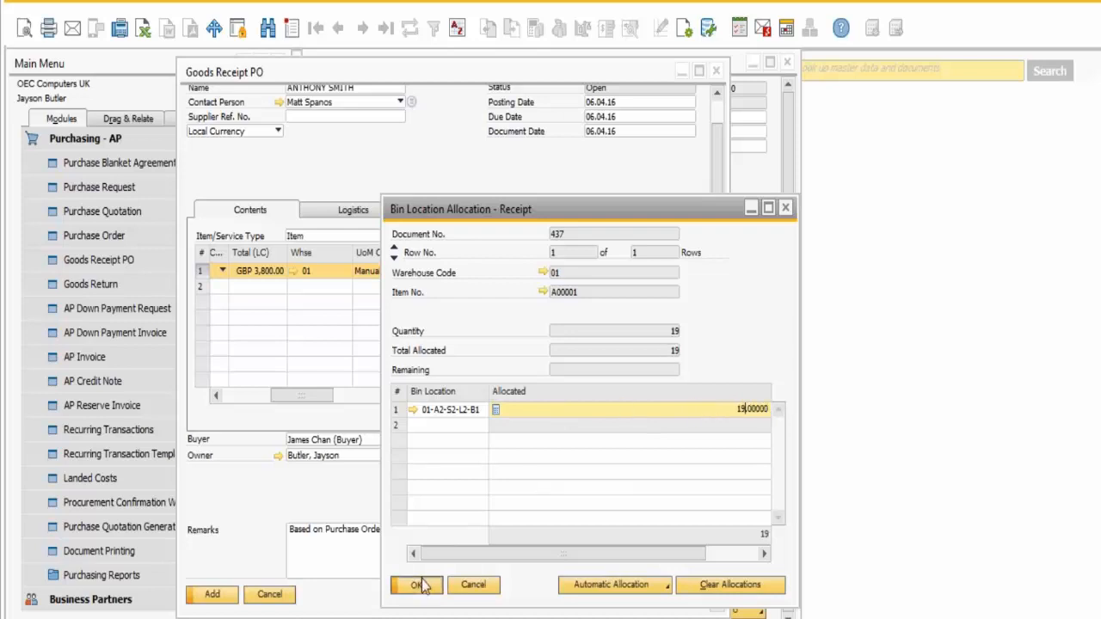
click(213, 595)
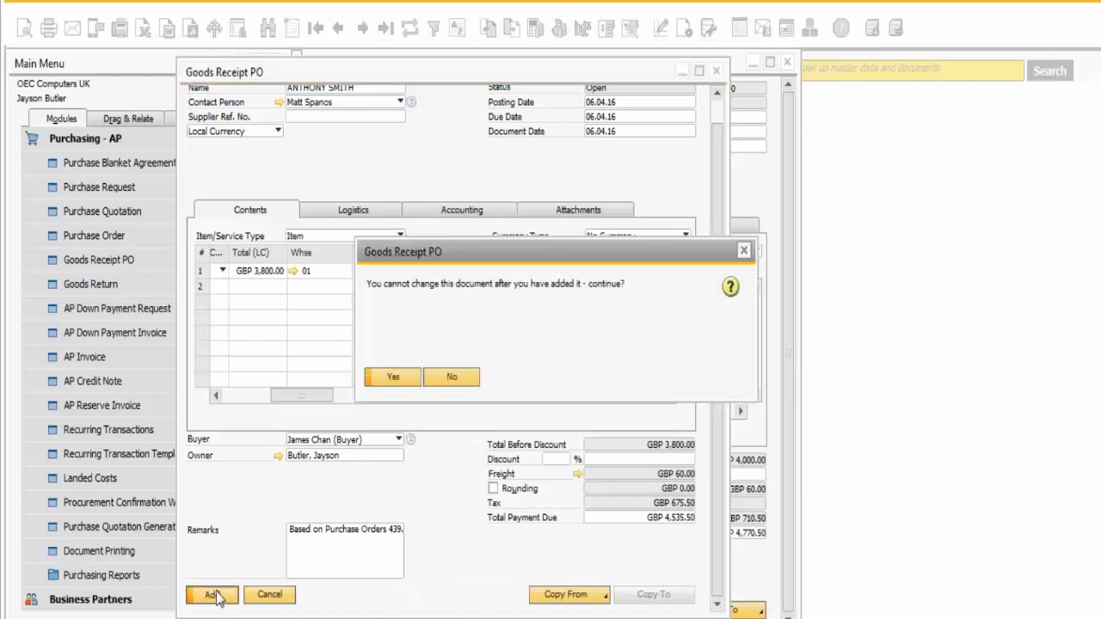
click(391, 380)
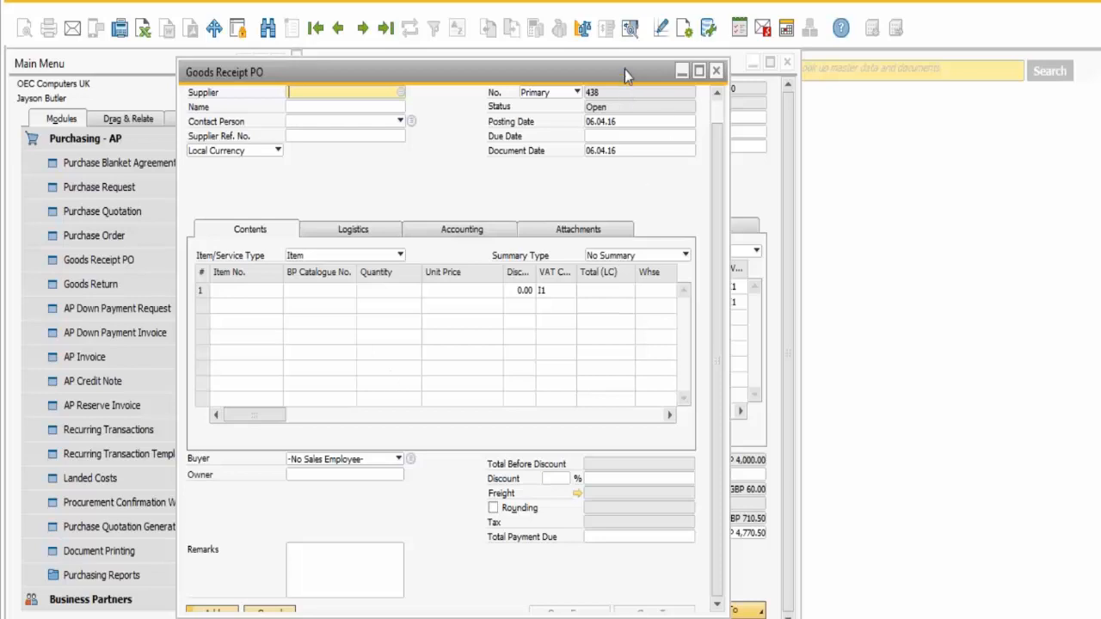
Copy the goods receipt just added to an AP Invoice and add the invoice
drag(628, 73, 619, 50)
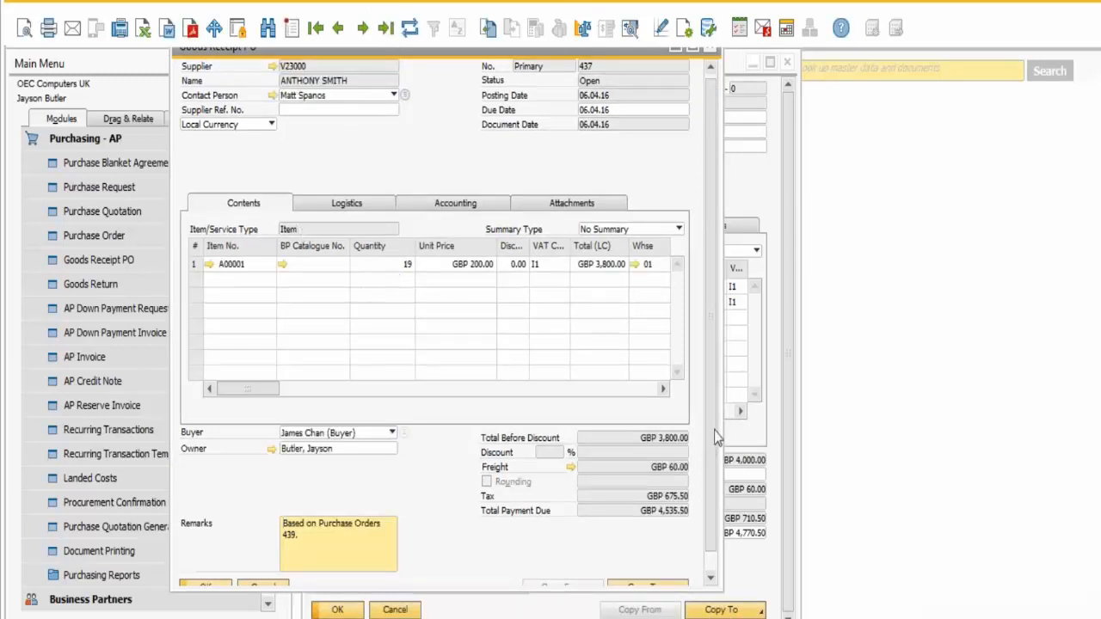
scroll(652, 573, down, 1)
click(645, 570)
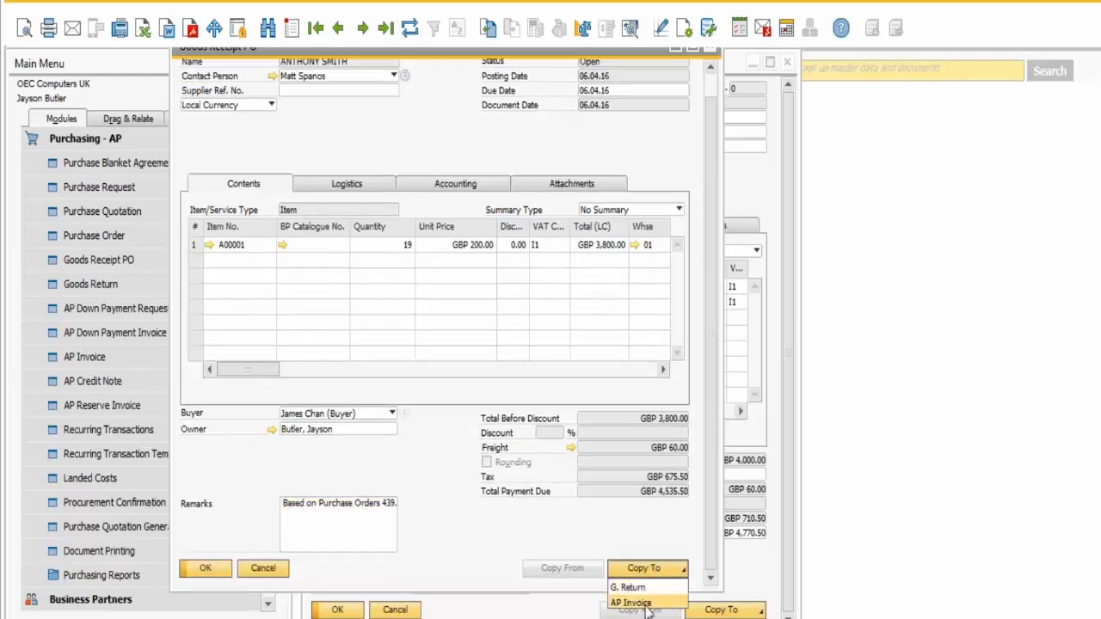
click(637, 603)
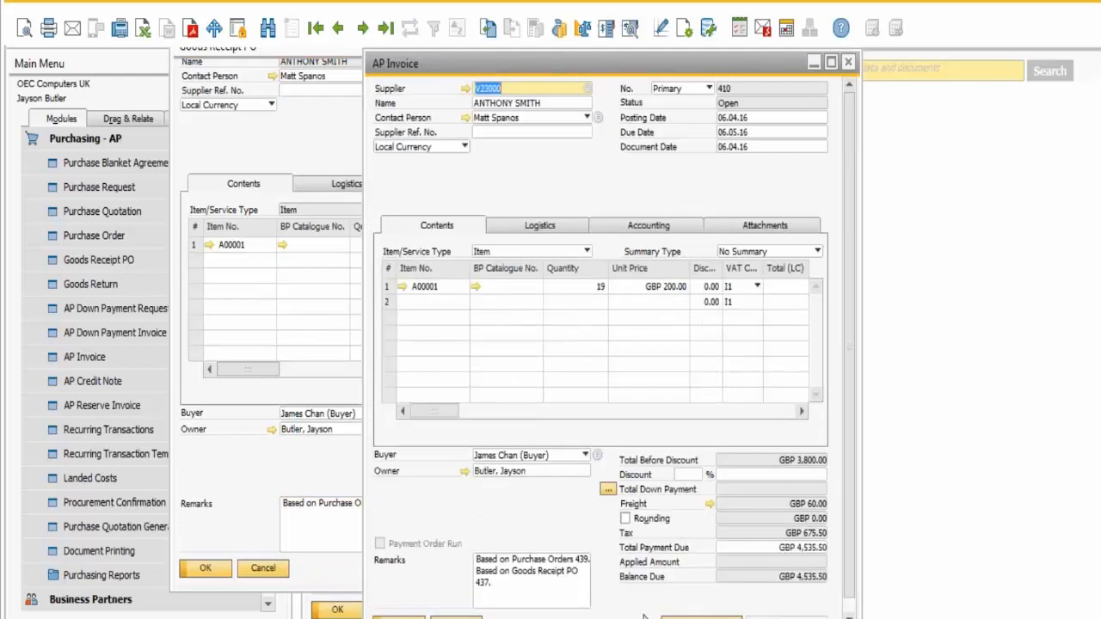
drag(496, 65, 312, 51)
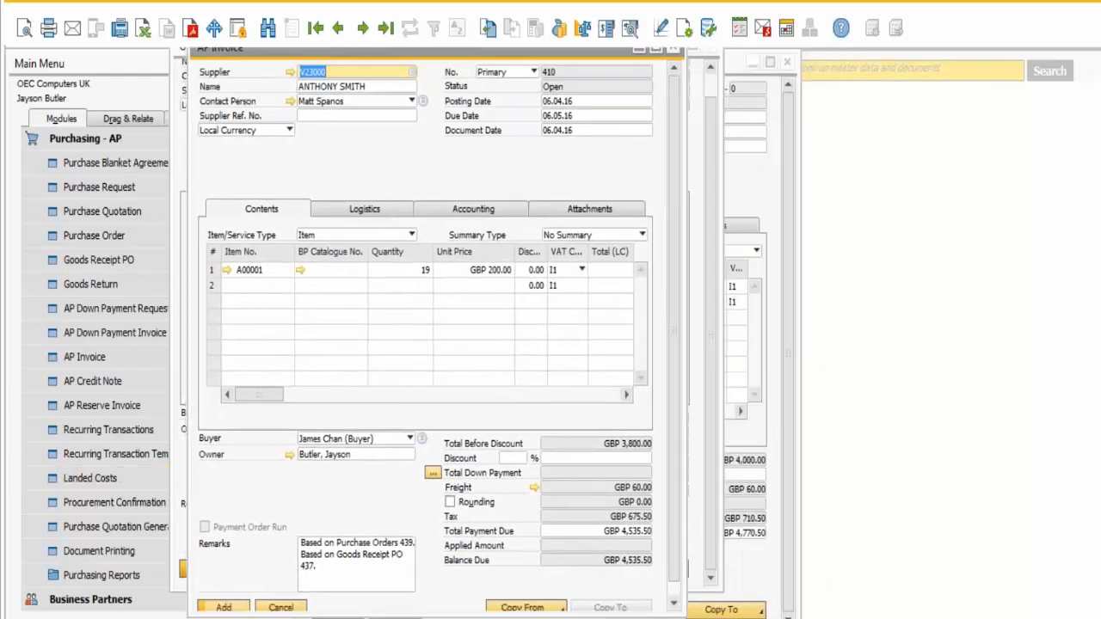
click(222, 609)
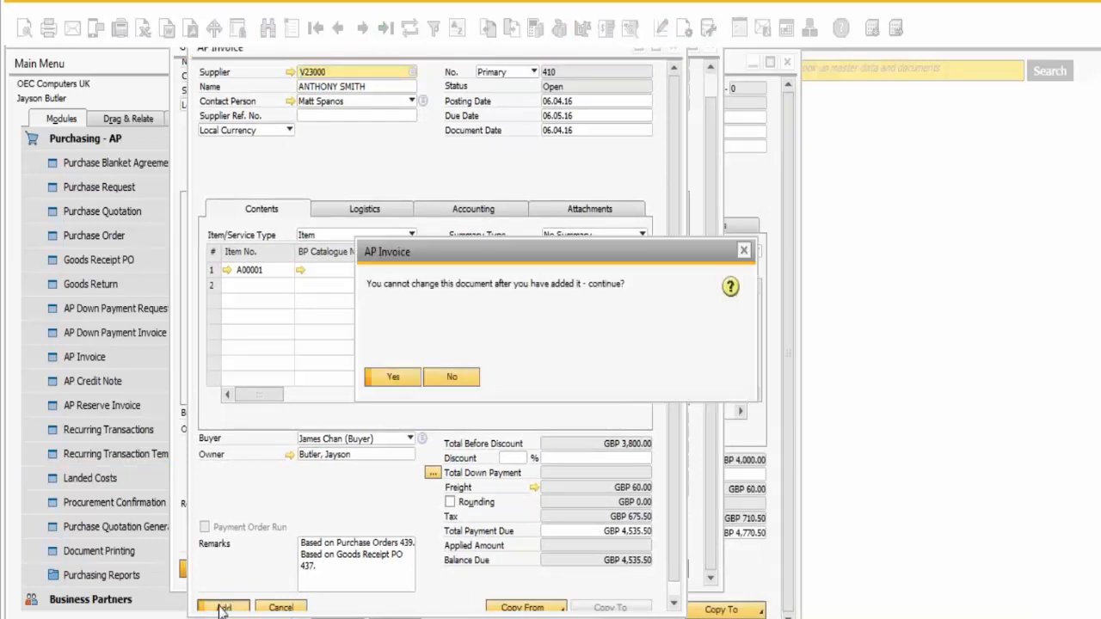
click(406, 384)
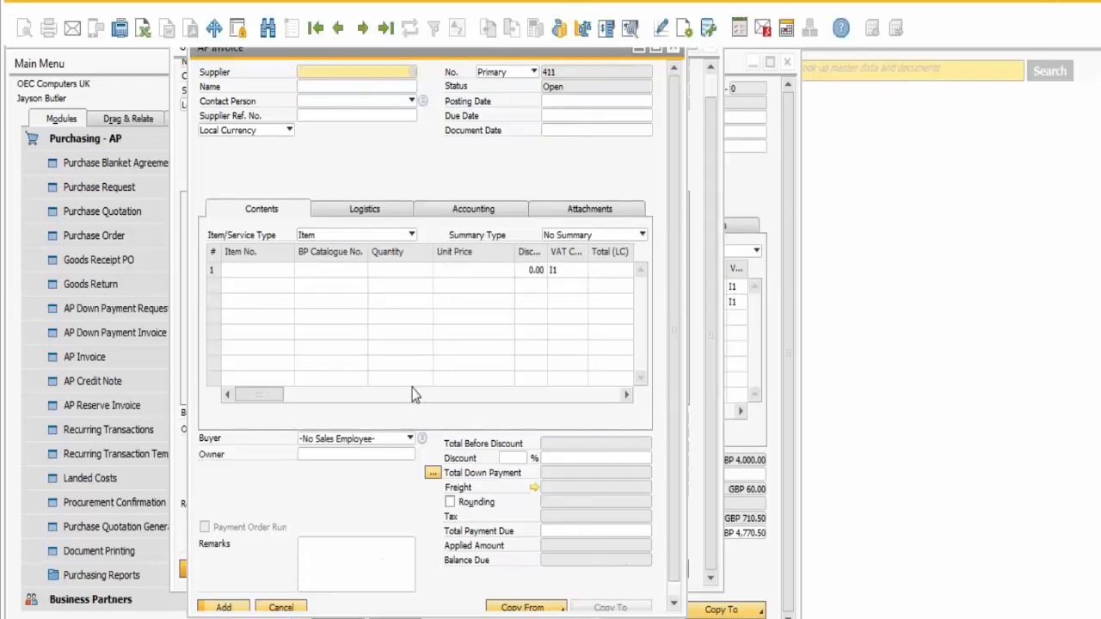
Trace the document chain from the goods receipt back to its base purchase order and forward to the AP Invoice
click(708, 123)
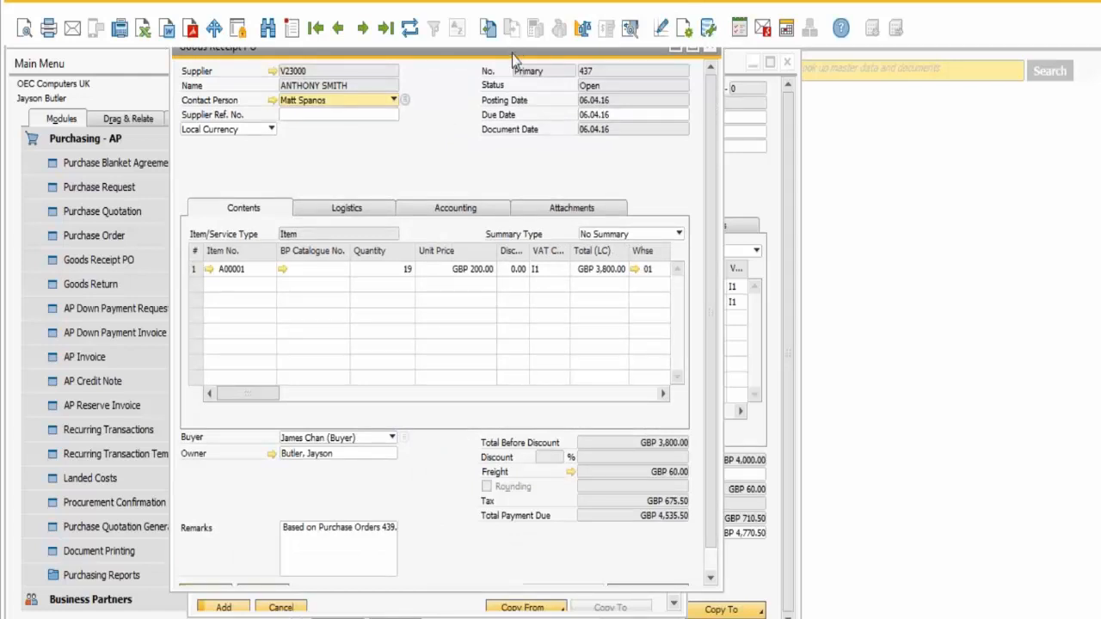
drag(512, 50, 512, 75)
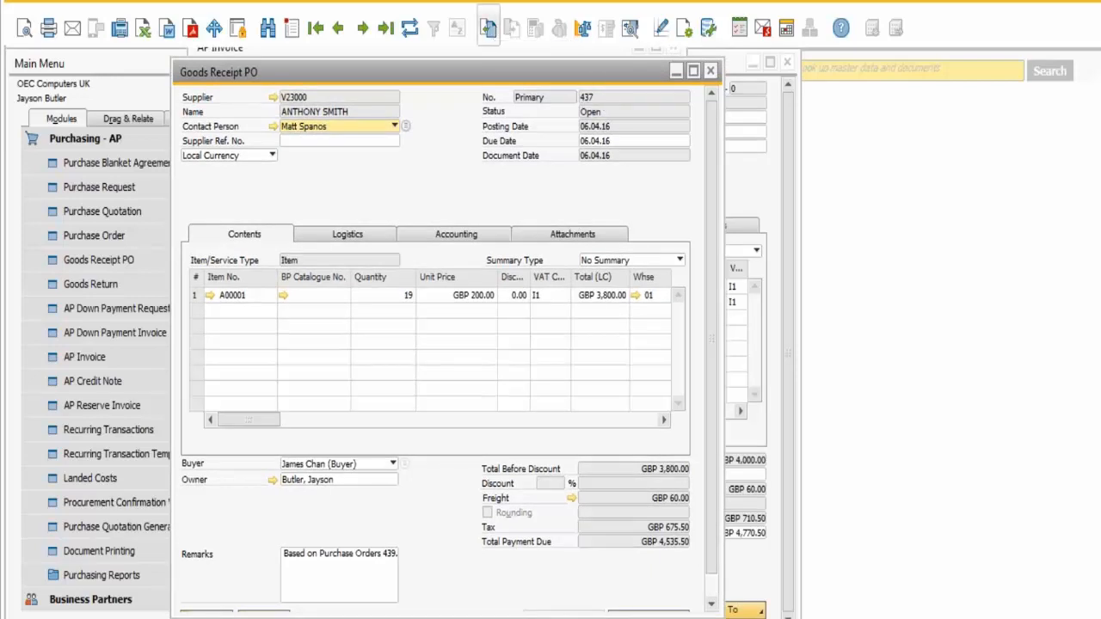
click(489, 30)
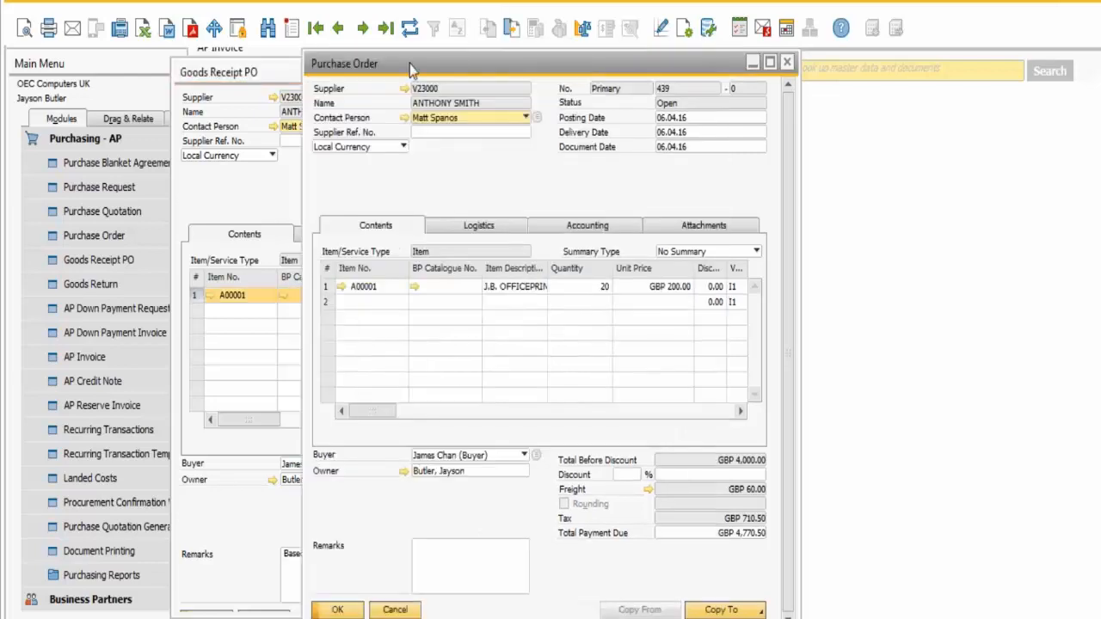
click(514, 28)
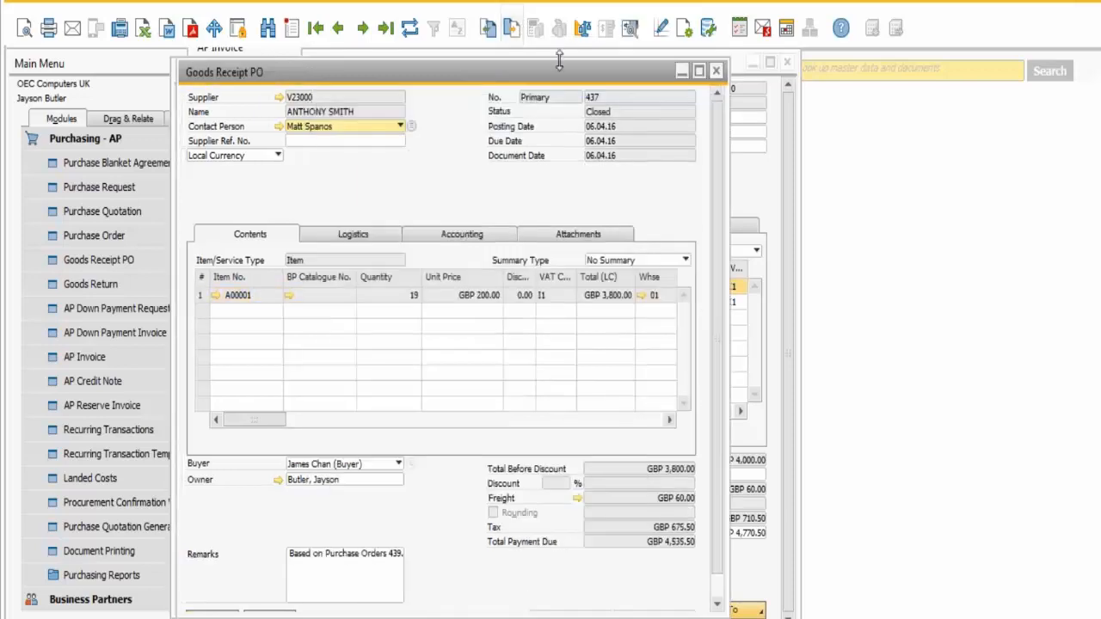
click(513, 28)
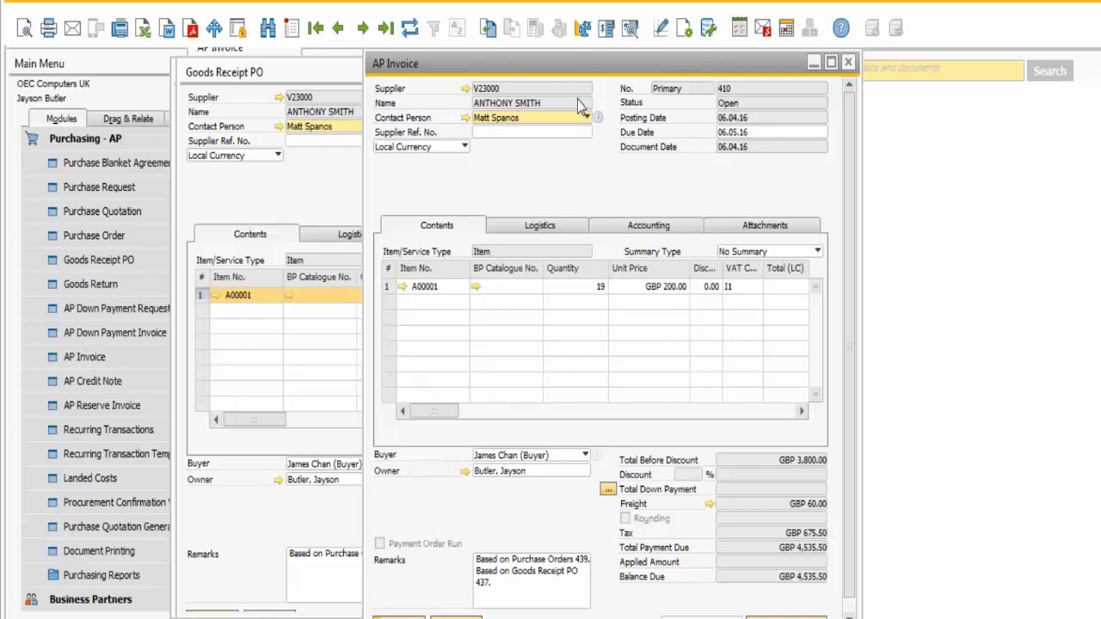
drag(568, 76, 380, 79)
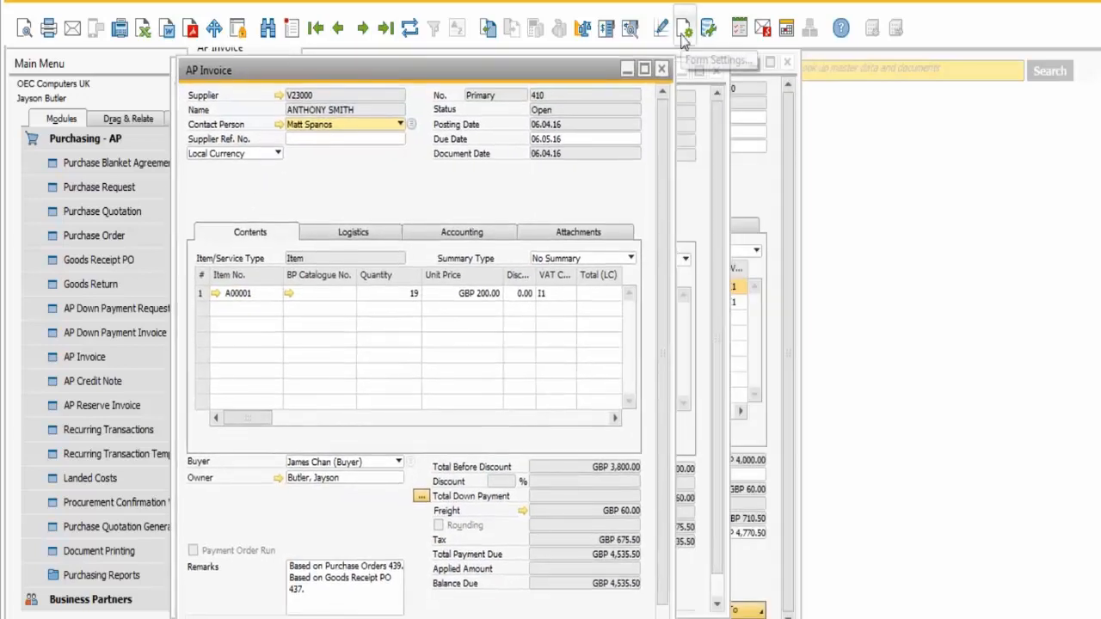
Make the Item Description column visible in the AP Invoice table through the form settings
click(686, 32)
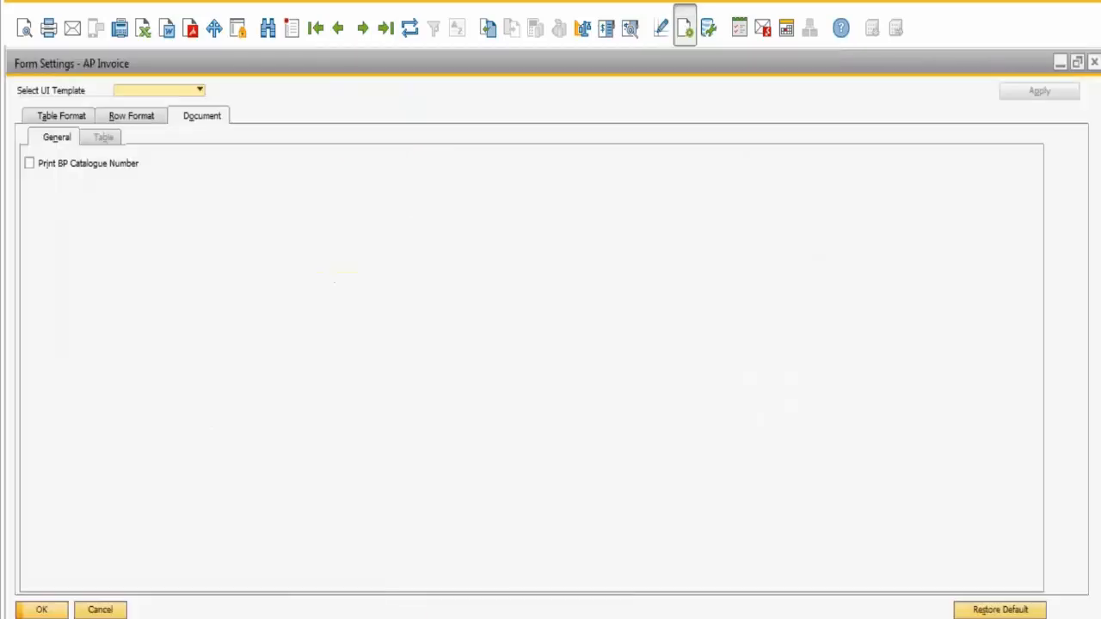
click(38, 123)
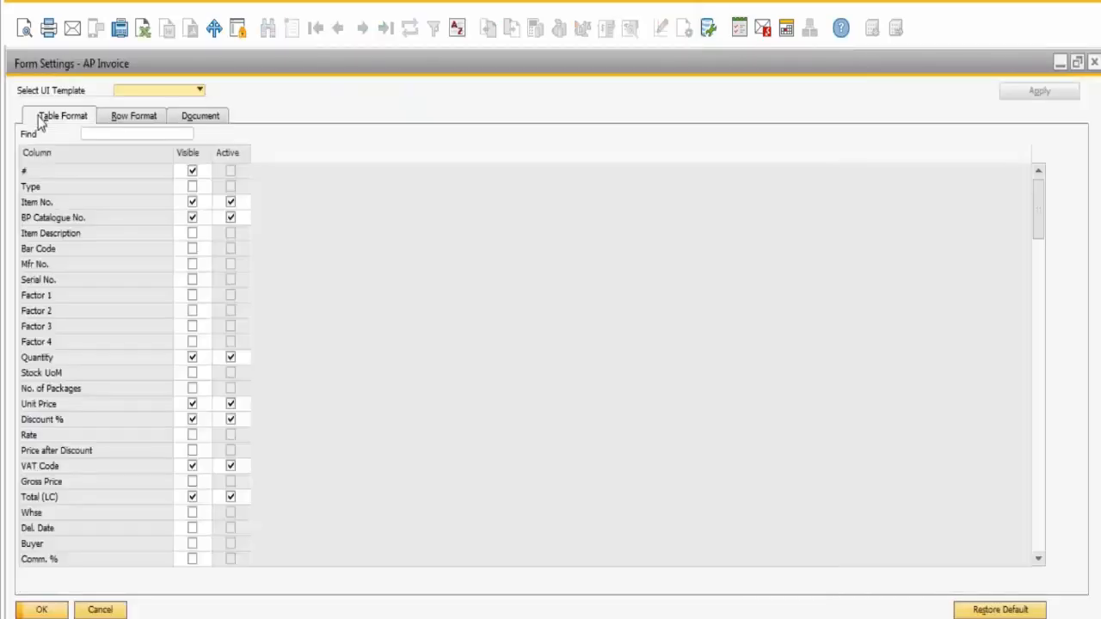
click(192, 235)
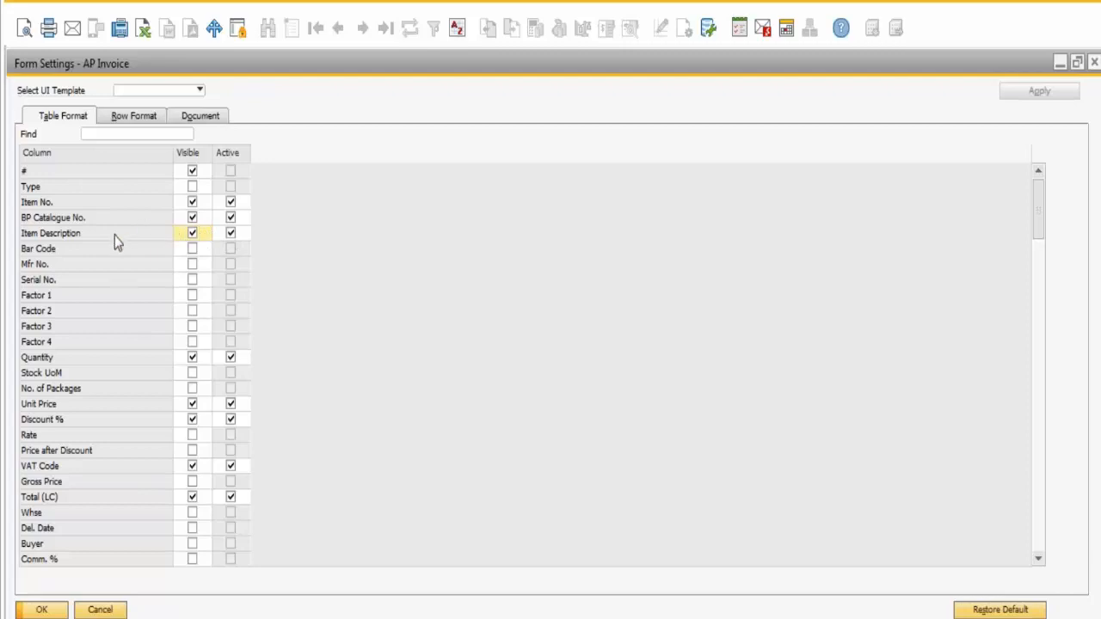
click(42, 611)
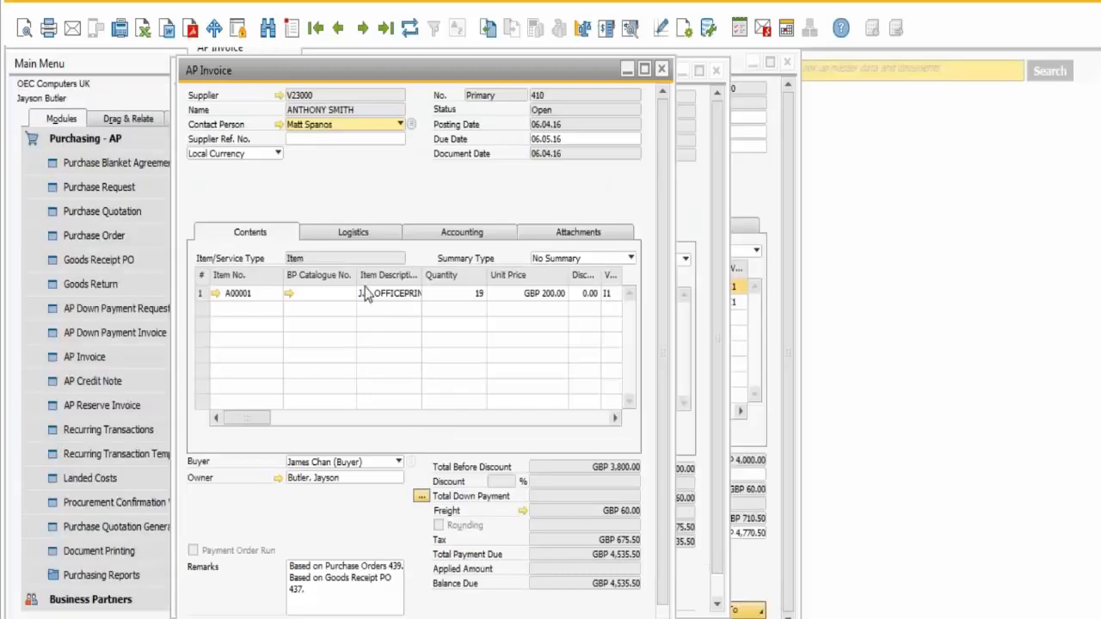
Hide the BP Catalogue No. column in the AP Invoice table through the form settings
click(684, 29)
click(585, 253)
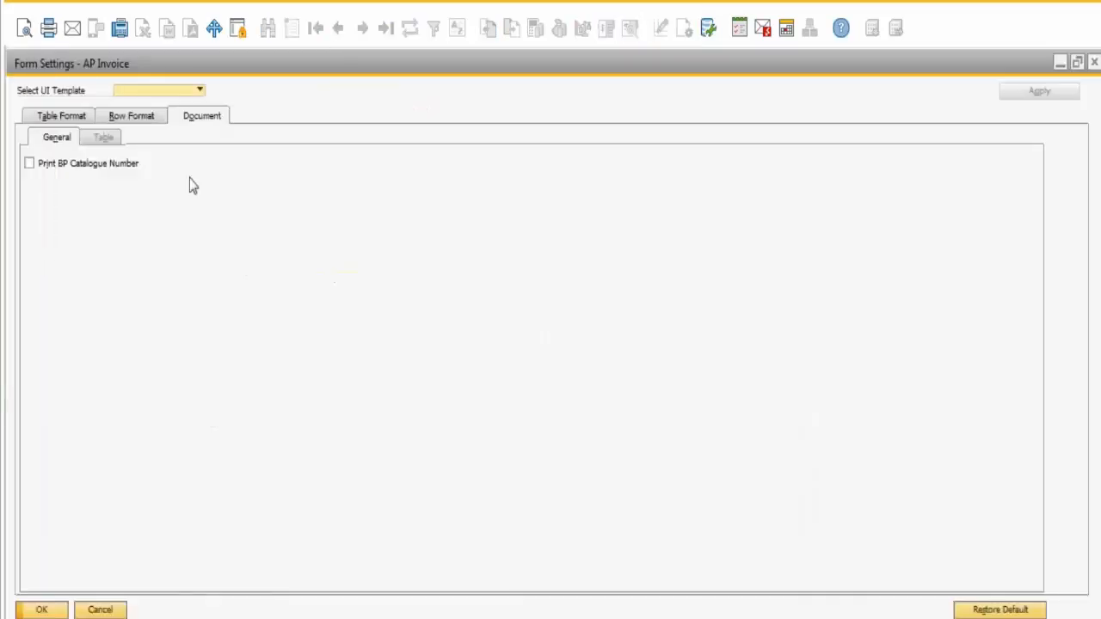
click(52, 117)
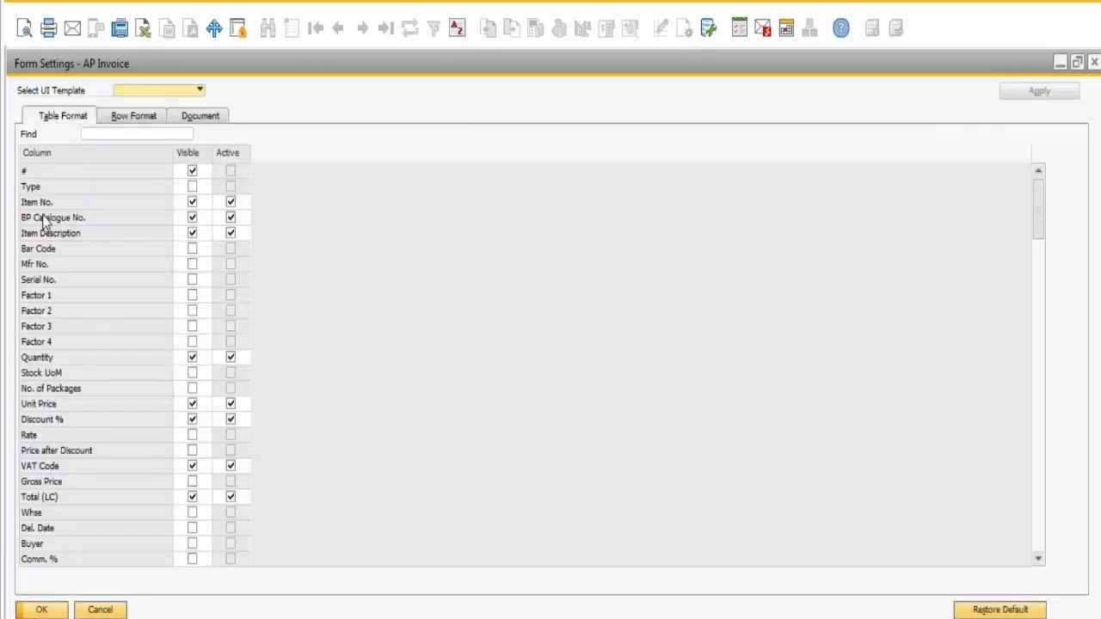
click(192, 218)
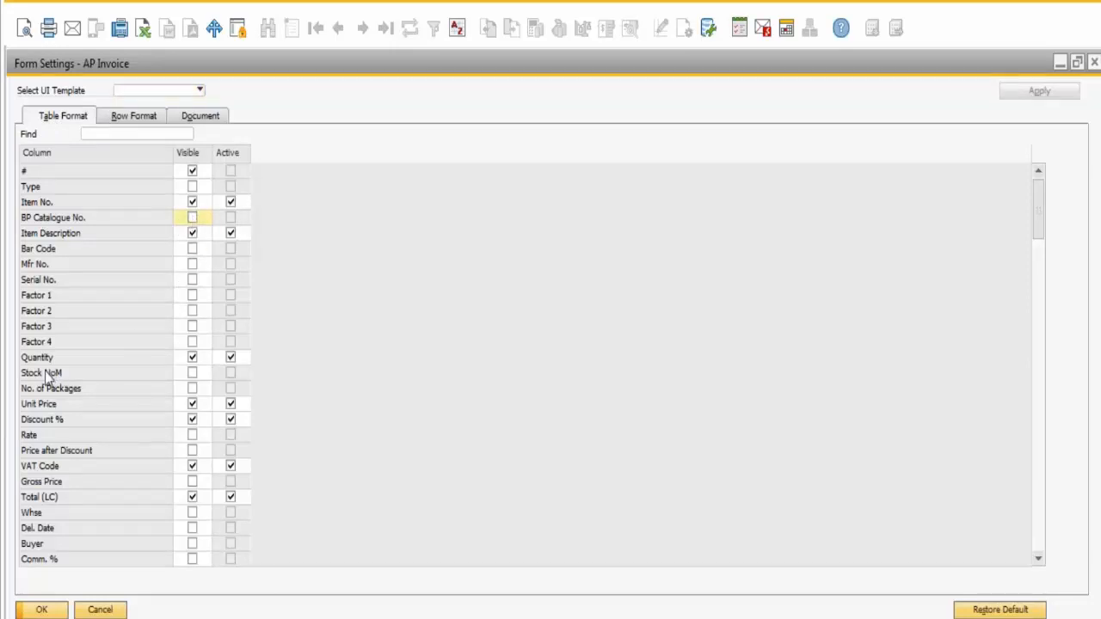
mouse_move(47, 363)
mouse_down()
mouse_move(52, 297)
mouse_move(39, 321)
mouse_move(43, 379)
mouse_up()
click(41, 610)
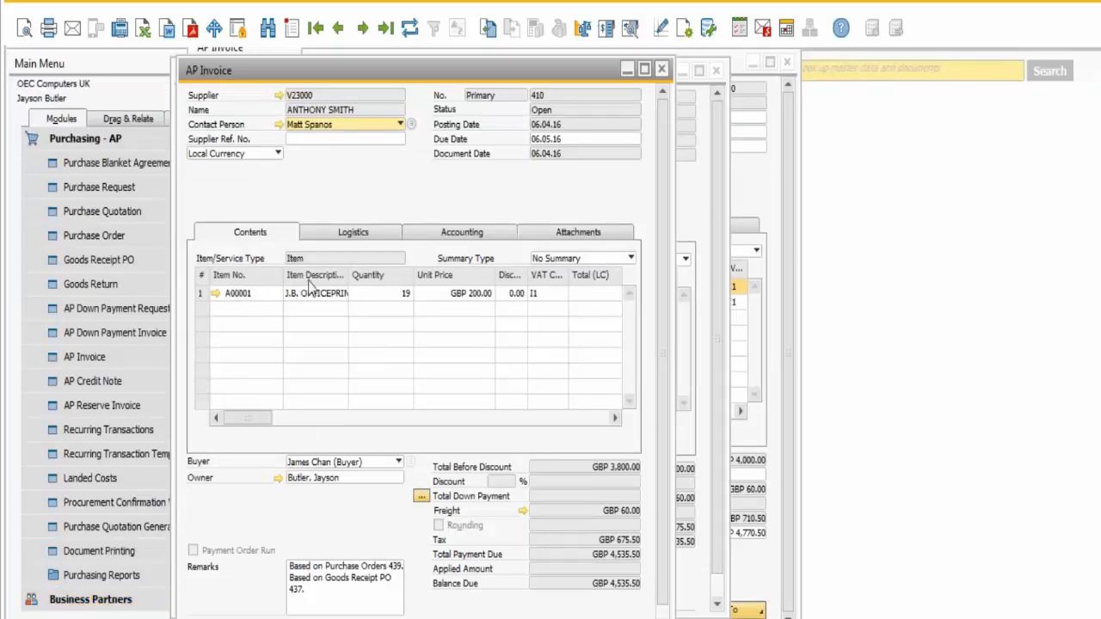
click(645, 69)
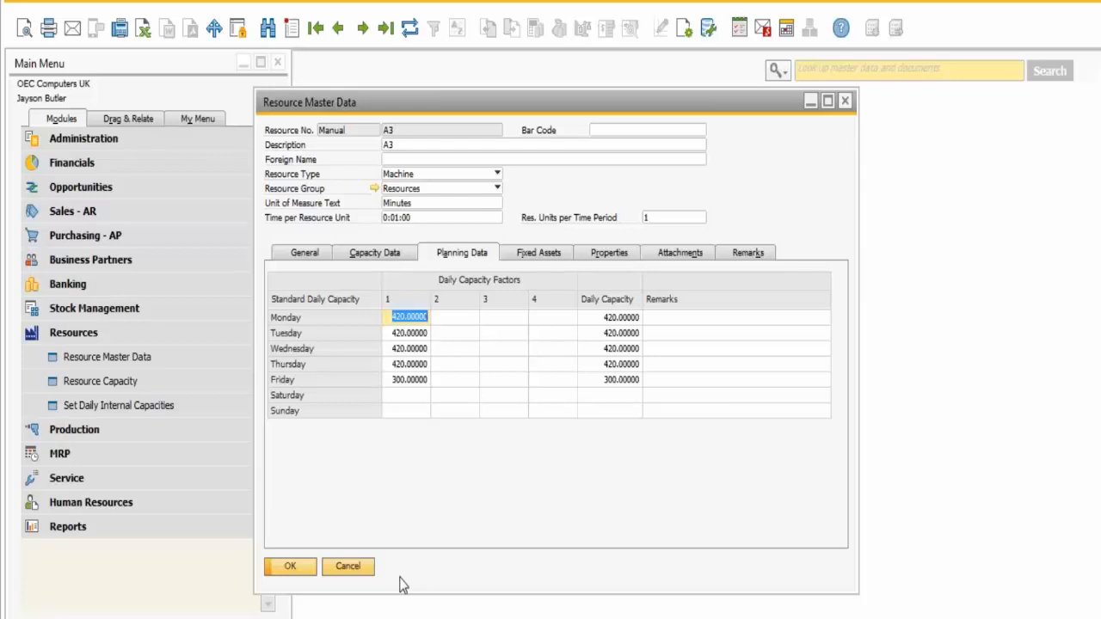
Review the general, capacity, planning and fixed asset data of resource A3, and close its master data
click(301, 255)
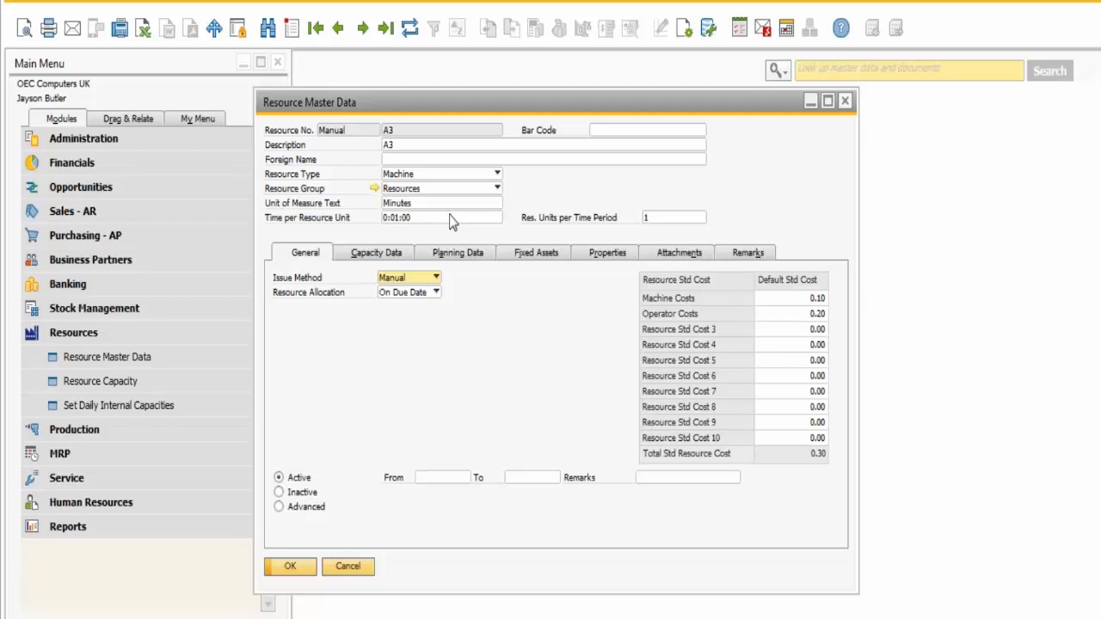
click(386, 257)
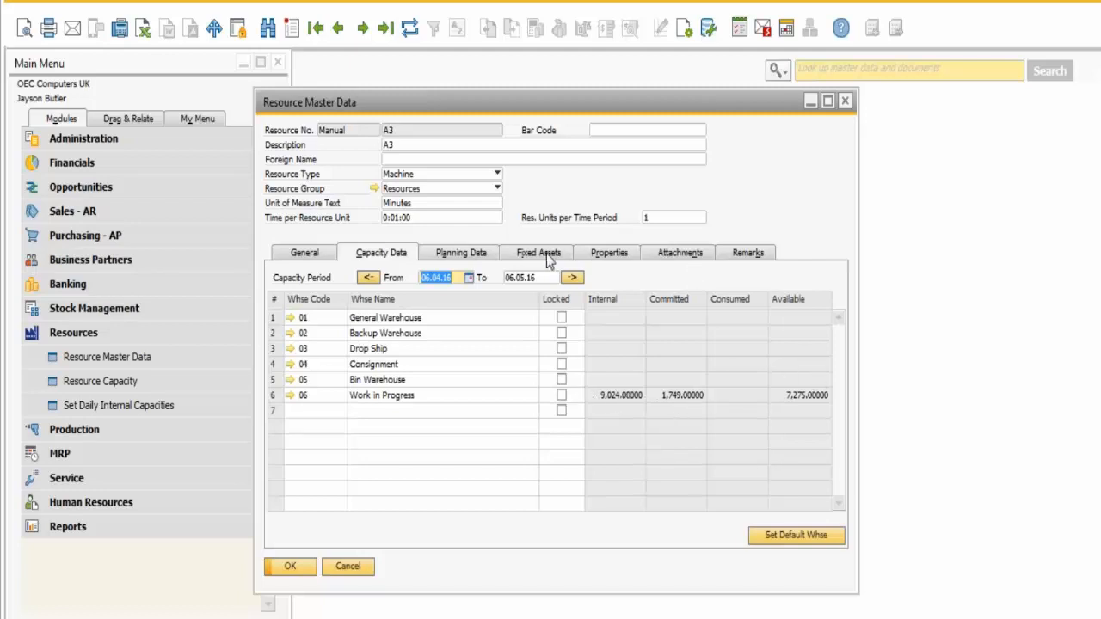
click(469, 251)
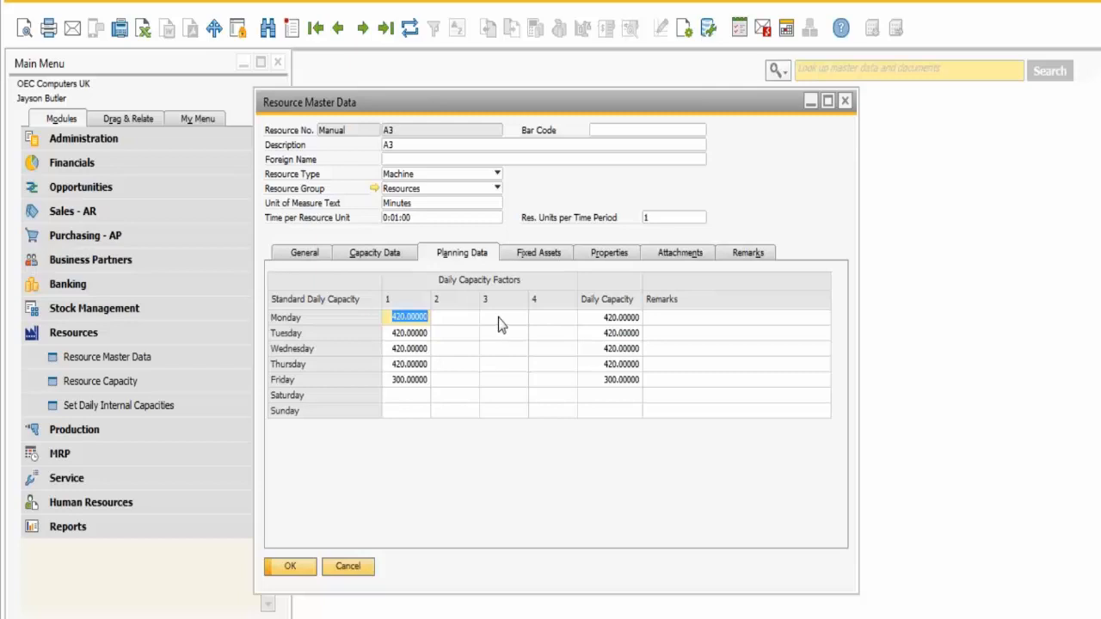
click(534, 258)
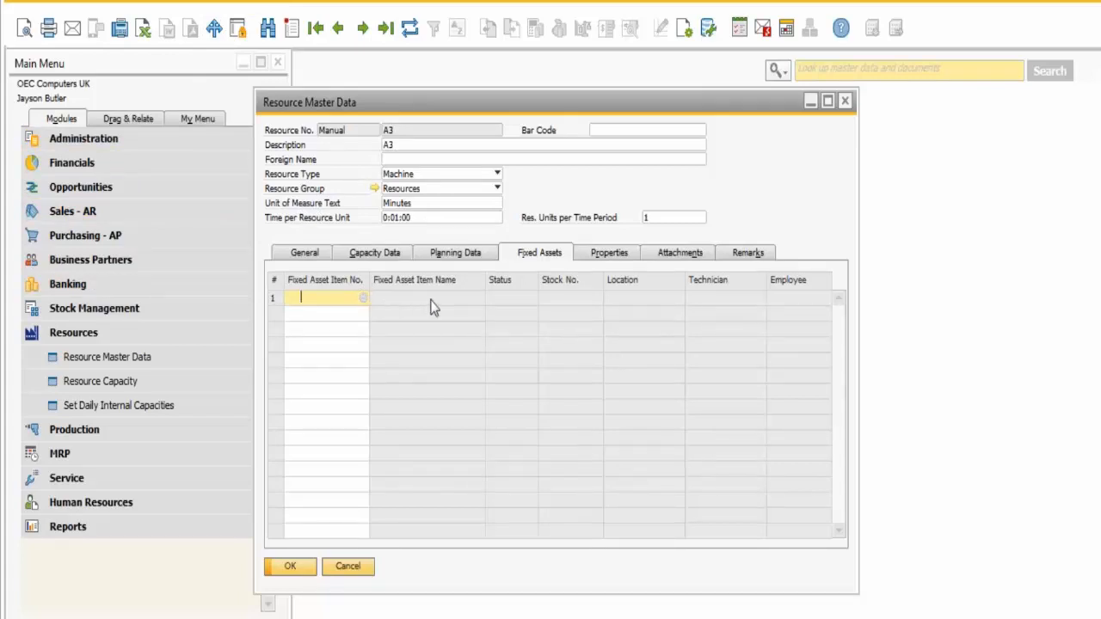
click(339, 567)
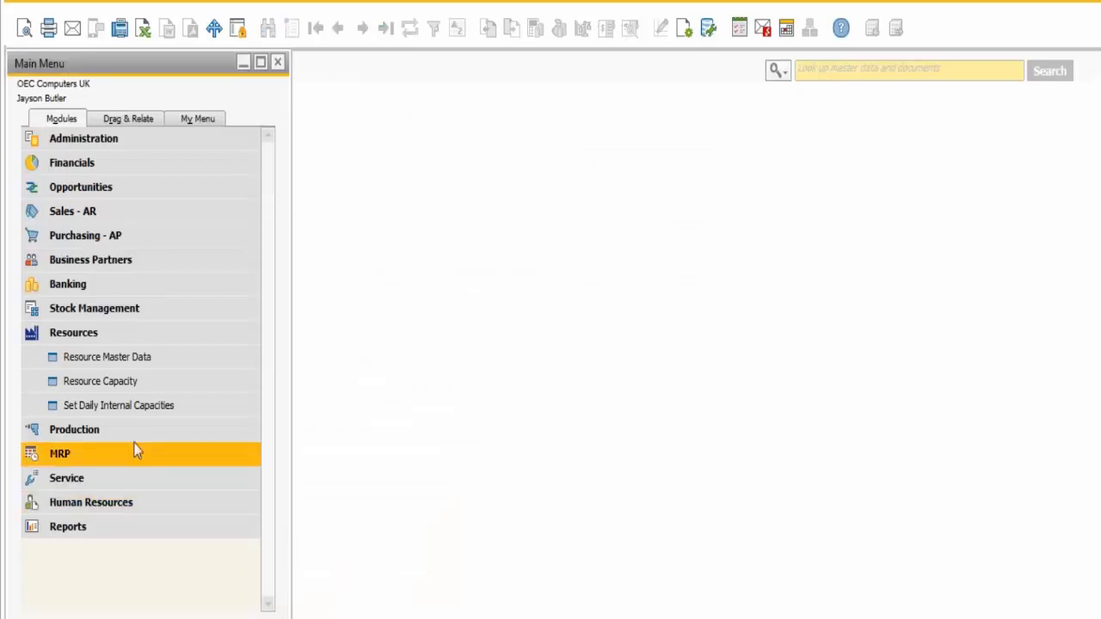
List the Committed capacity of machine resources from A3 in warehouse 06 for the period 06.04.16 to 06.05.16
click(105, 383)
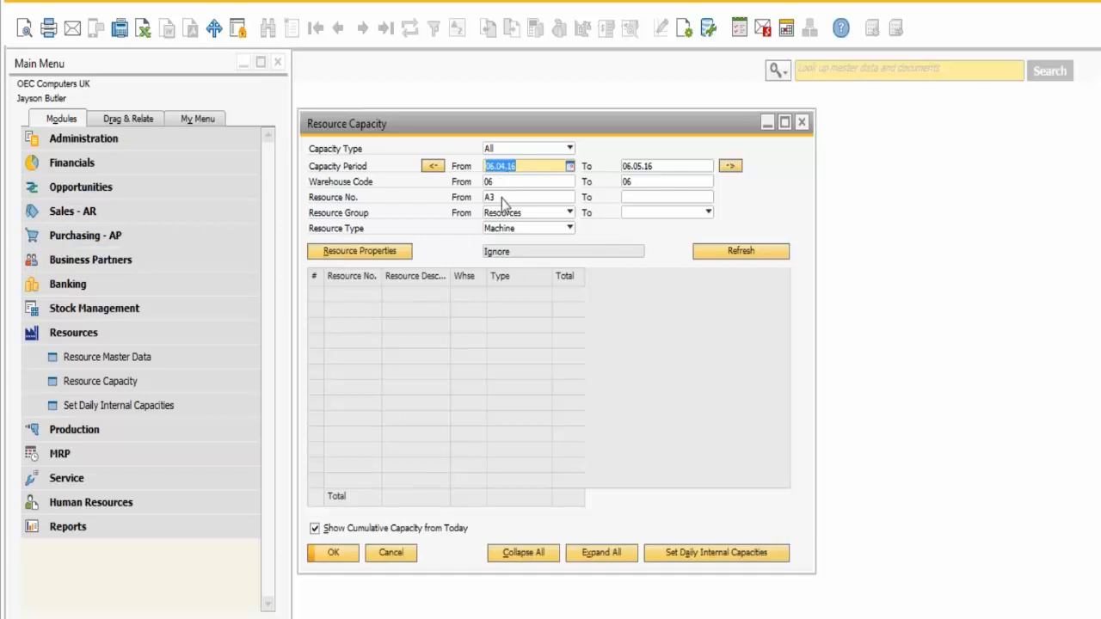
click(569, 150)
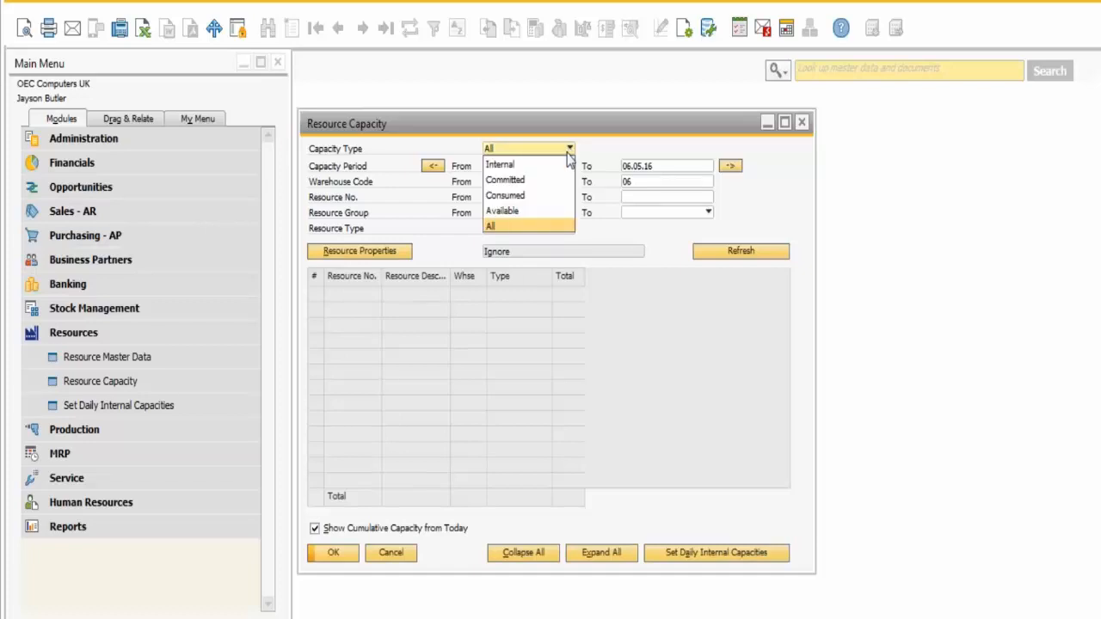
click(560, 181)
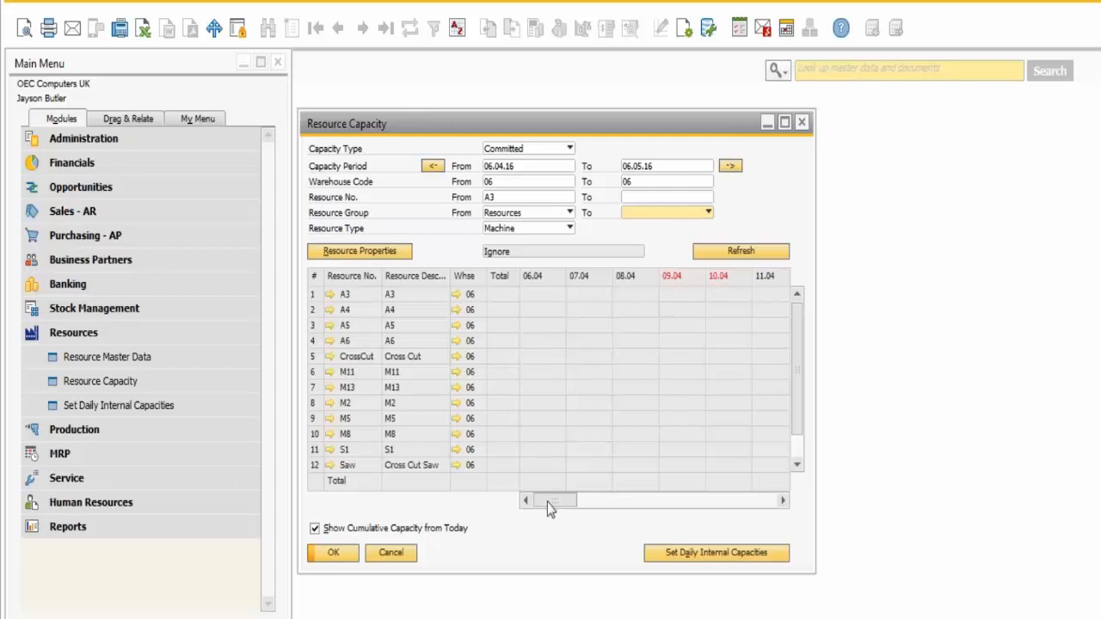
drag(548, 503, 585, 500)
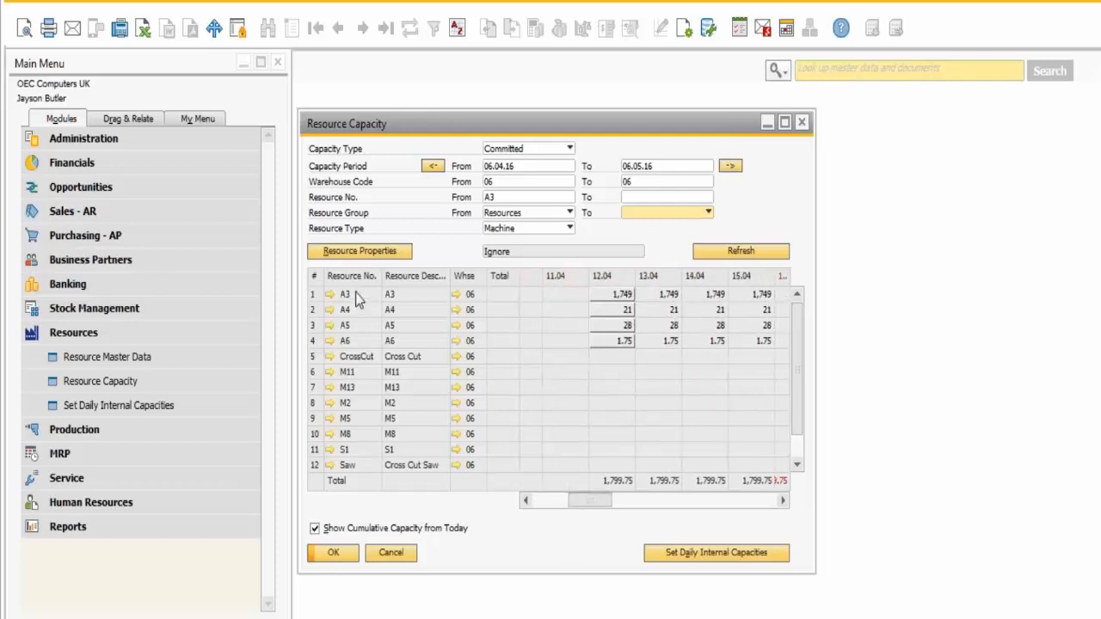
Trace resource A3's committed capacity on 12.04 to production order 188, check A3's availability there, and close the Resource Capacity report
double_click(617, 300)
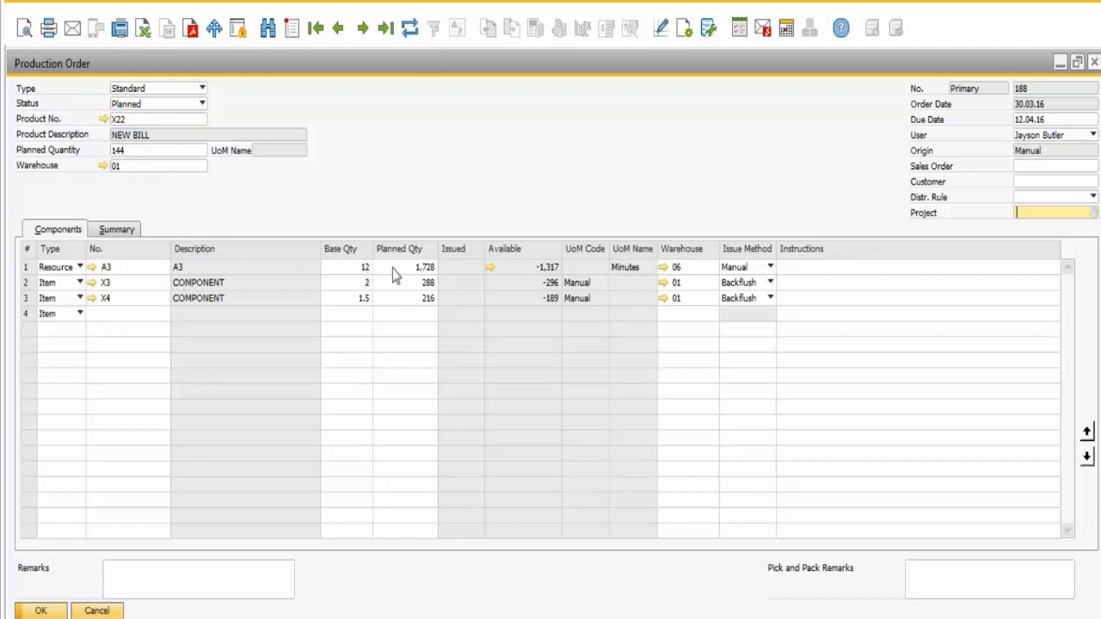
click(490, 270)
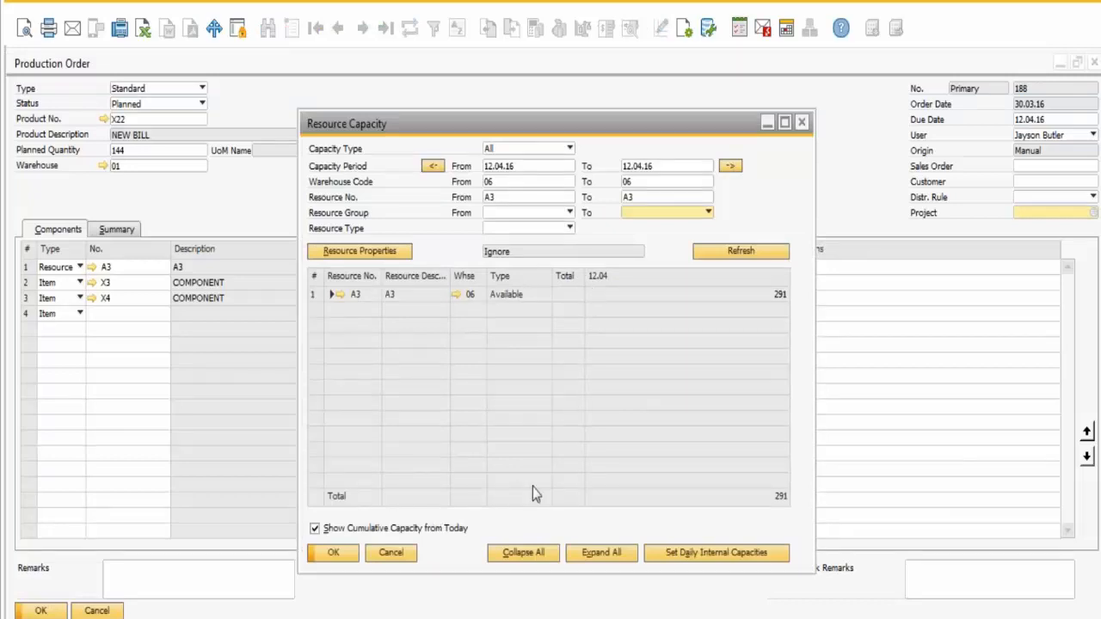
click(391, 552)
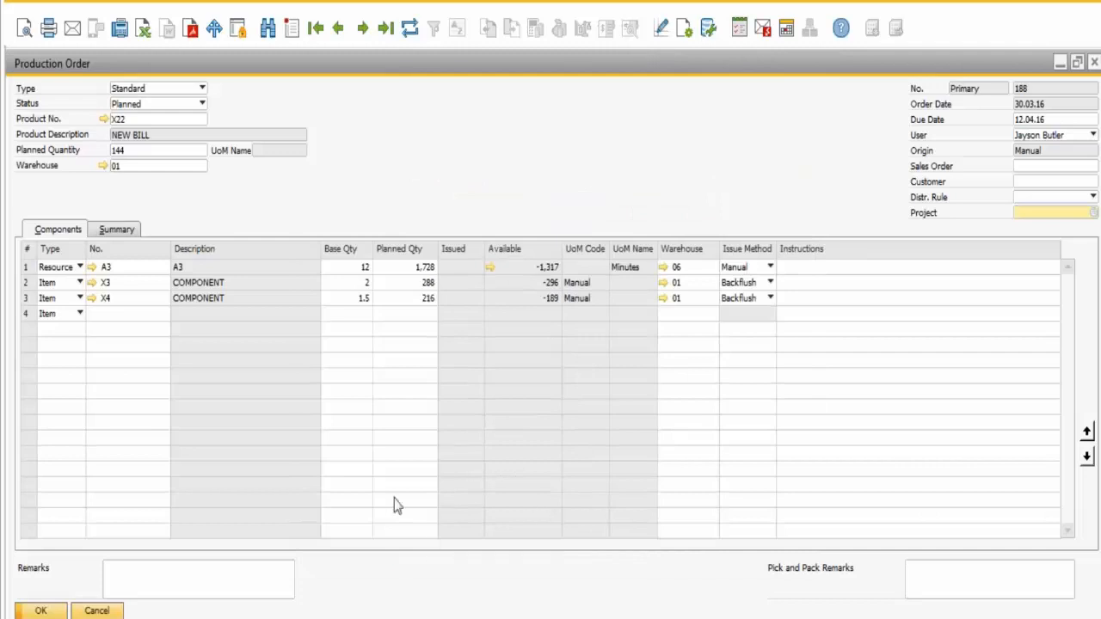
click(98, 611)
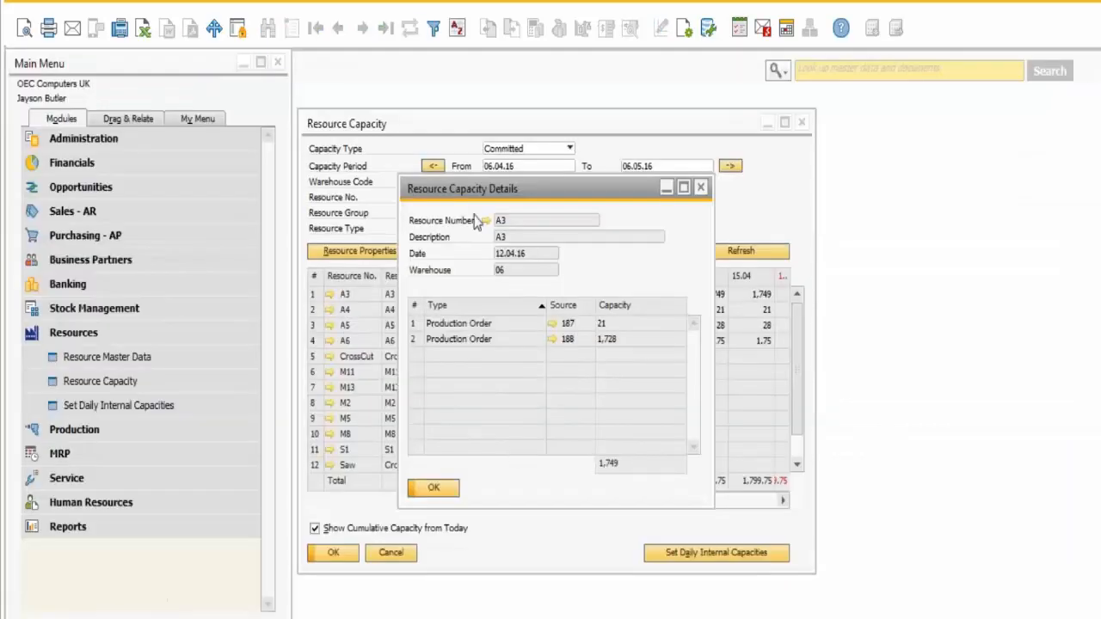
drag(474, 188, 507, 114)
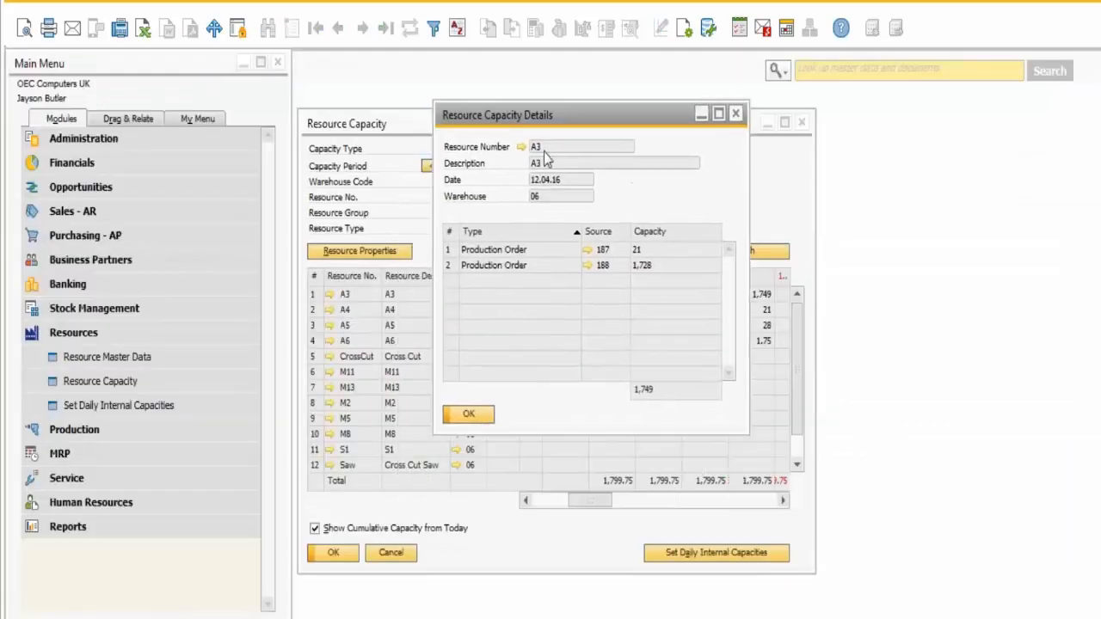
click(735, 115)
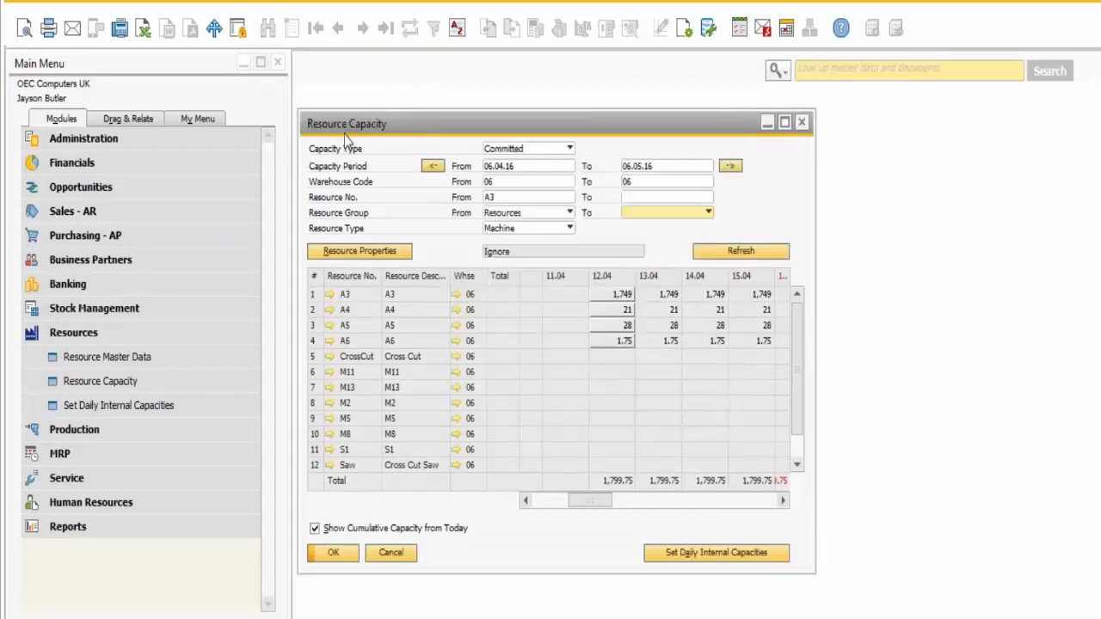
click(335, 555)
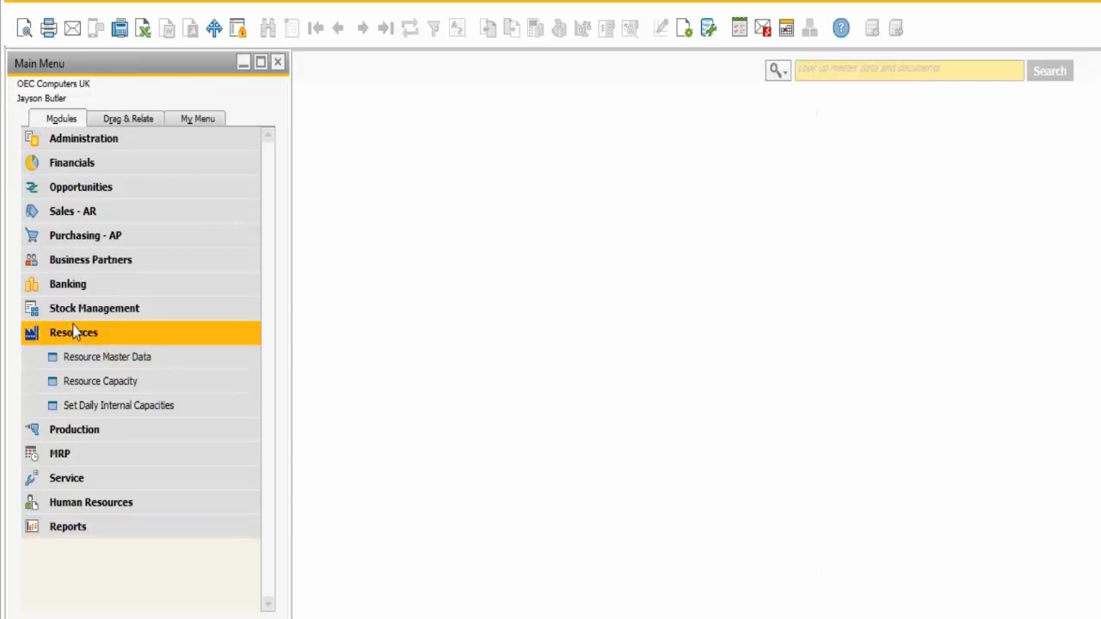
Find production order 187 for product BAB50.9, review its item and resource components, and close it
click(90, 432)
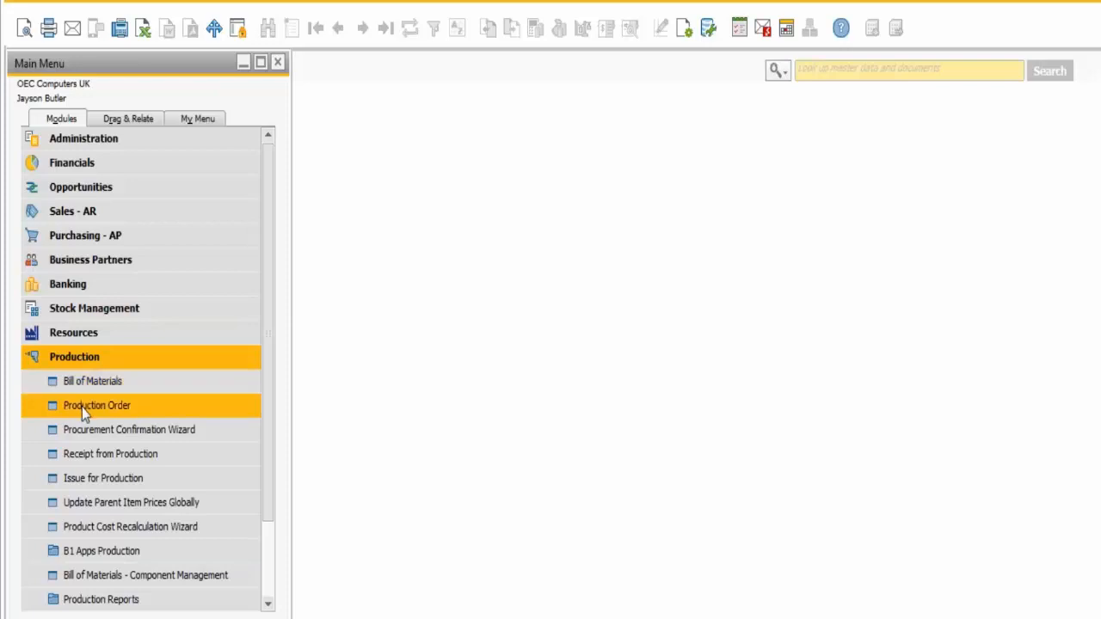
click(82, 406)
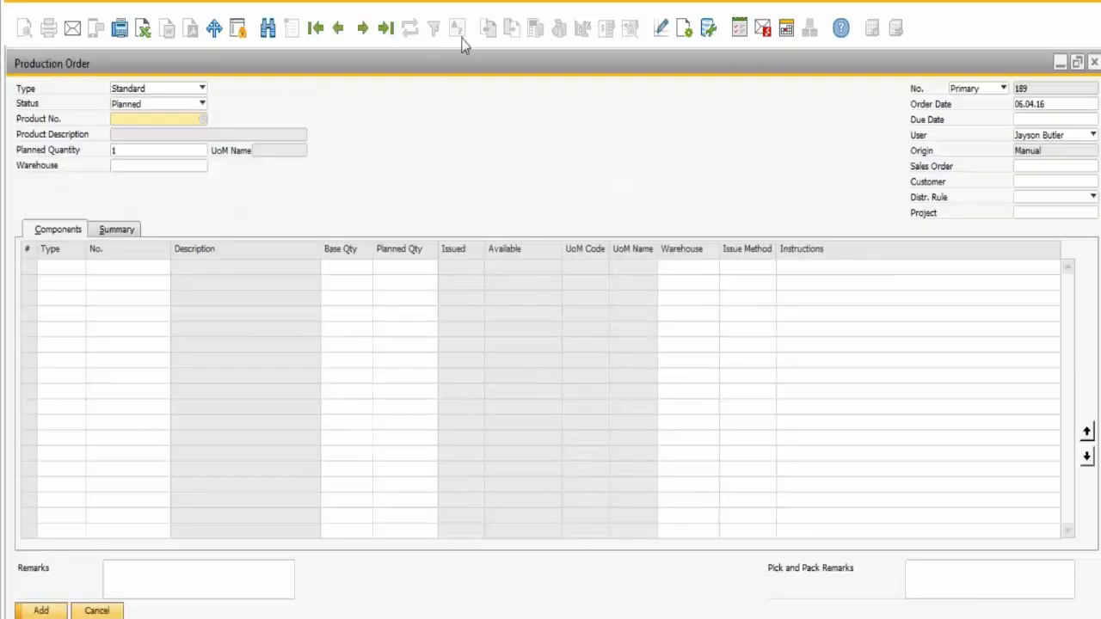
click(386, 28)
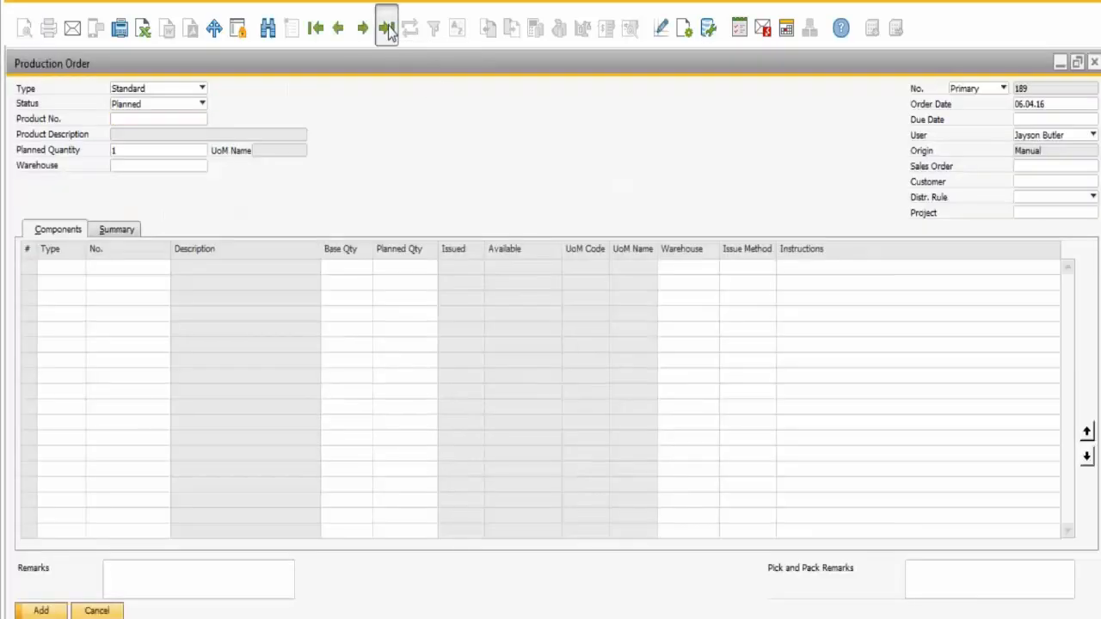
click(340, 30)
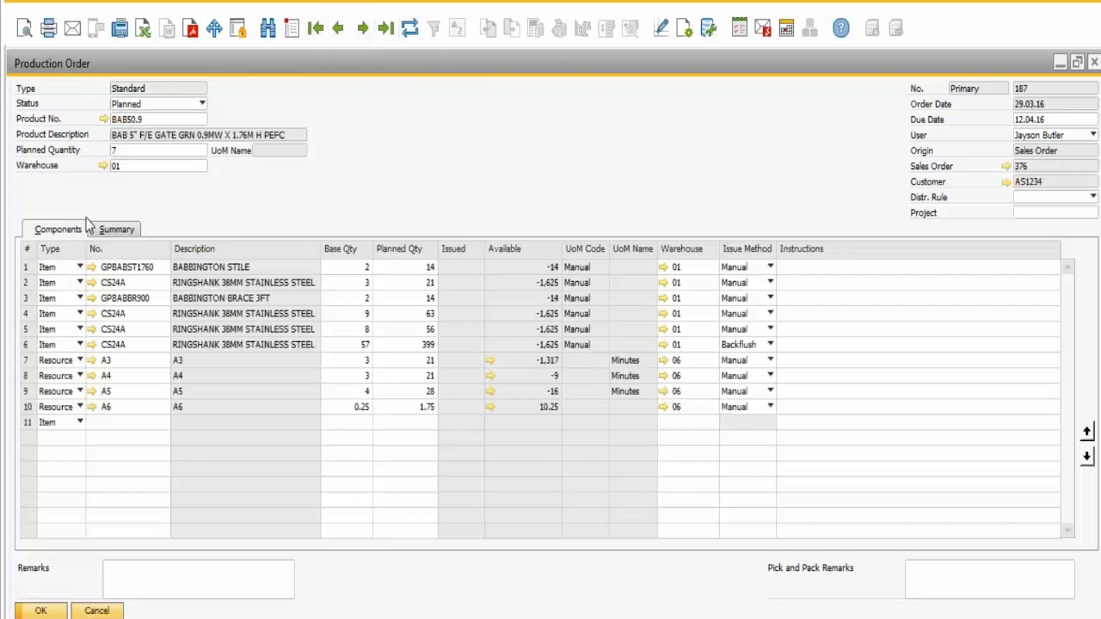
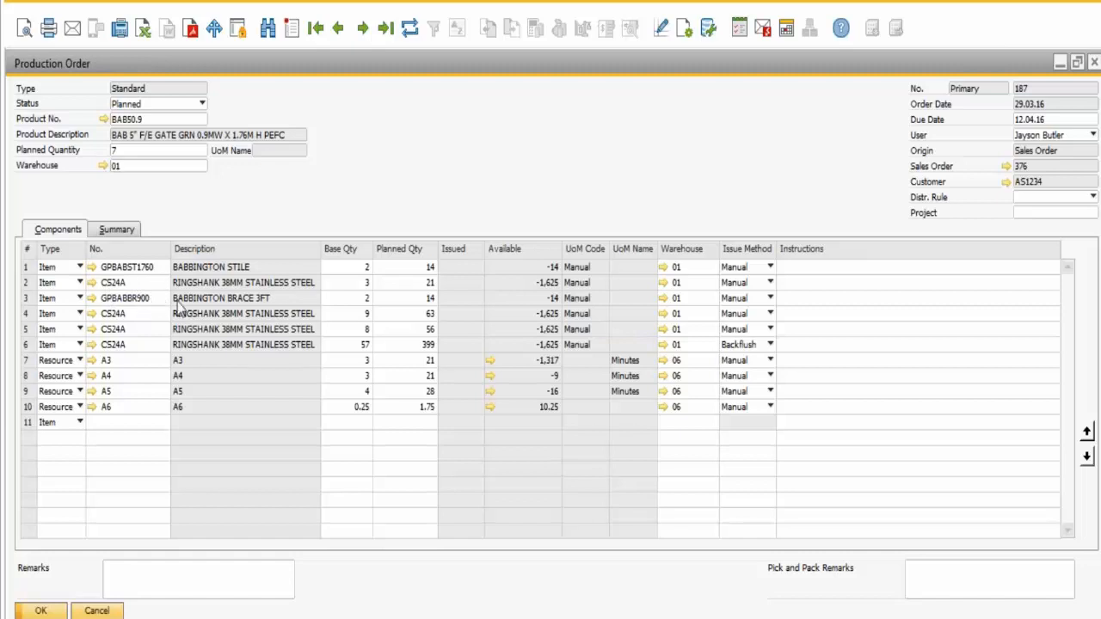
click(340, 298)
click(337, 297)
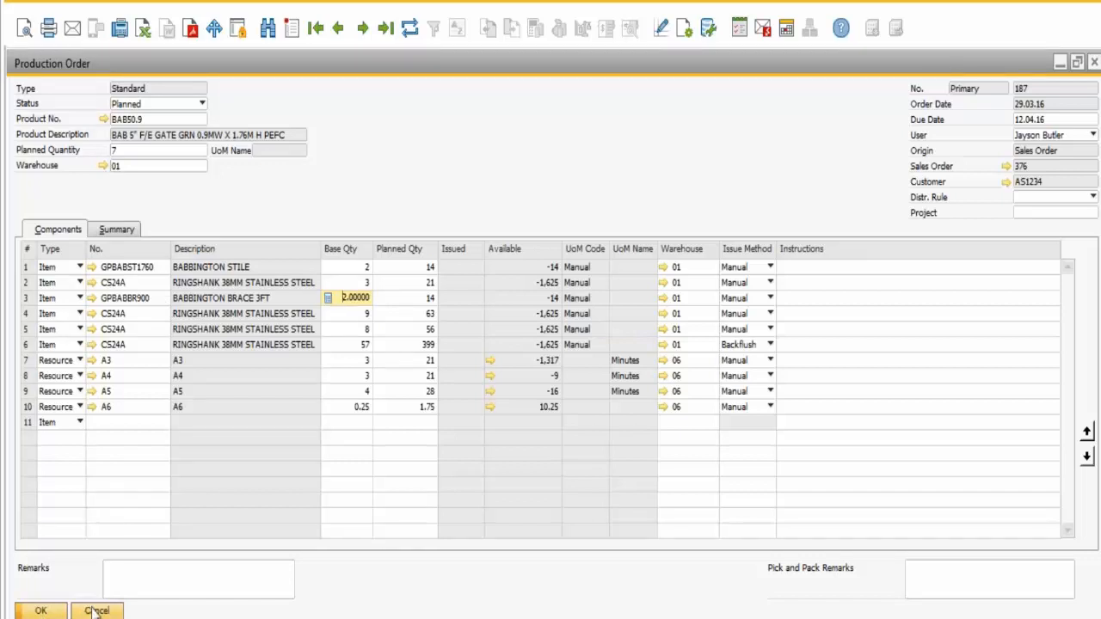
click(42, 610)
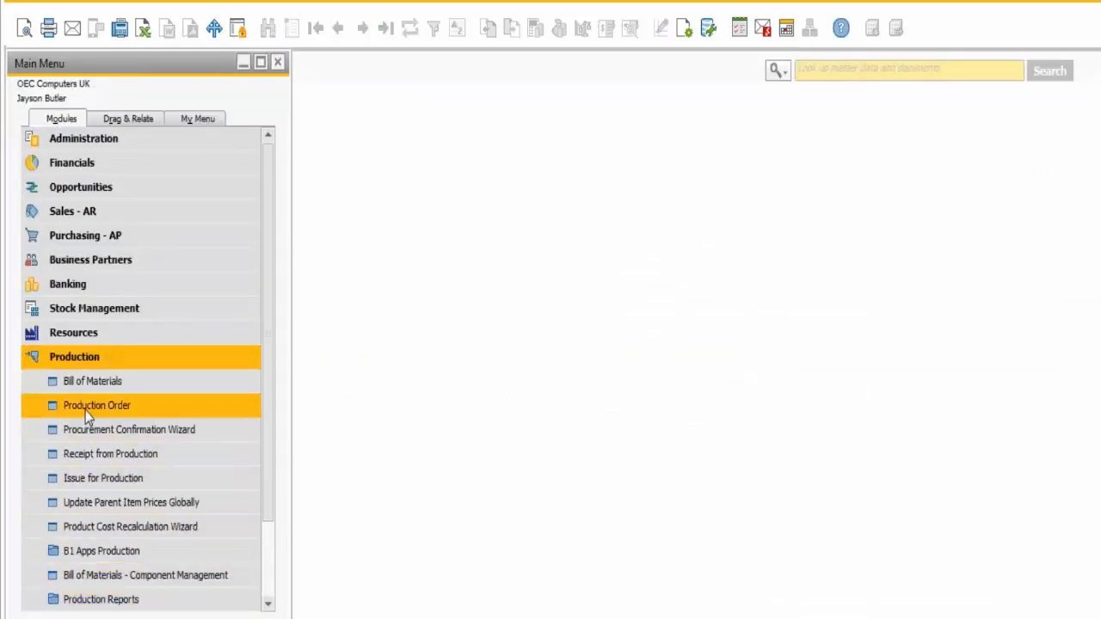
View the Receipt from Production and Issue for Production forms, closing each without adding a document
click(91, 456)
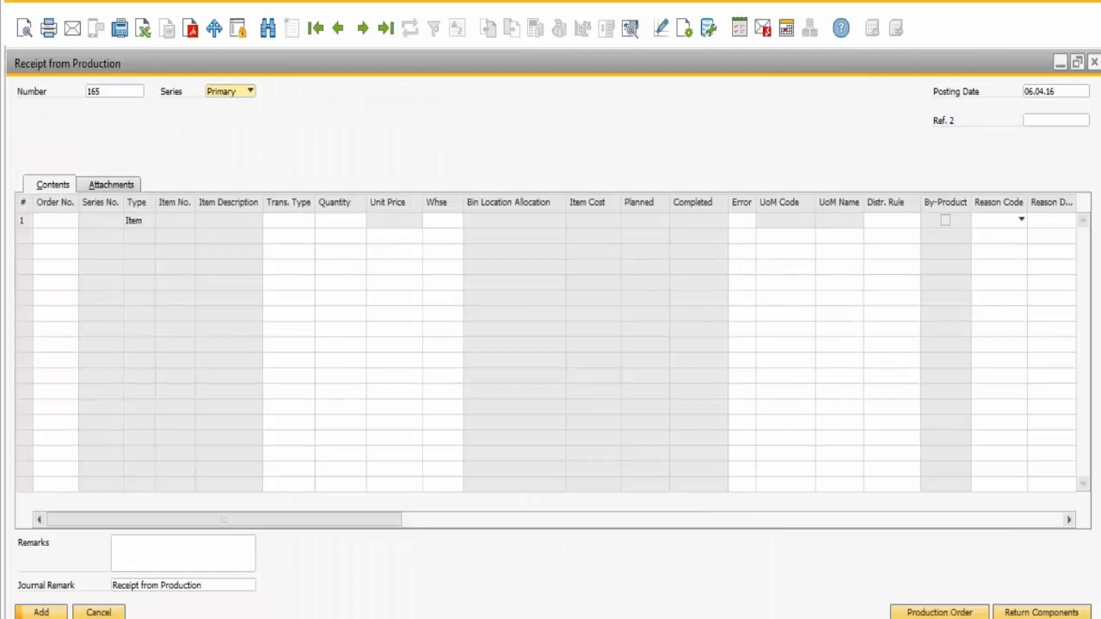
click(108, 612)
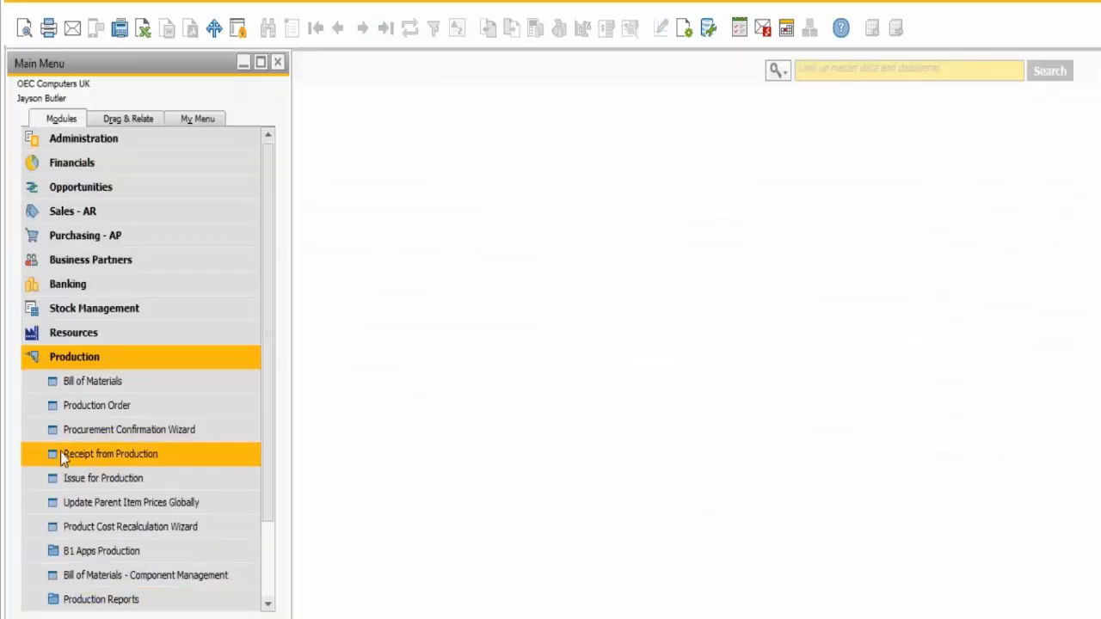
click(71, 483)
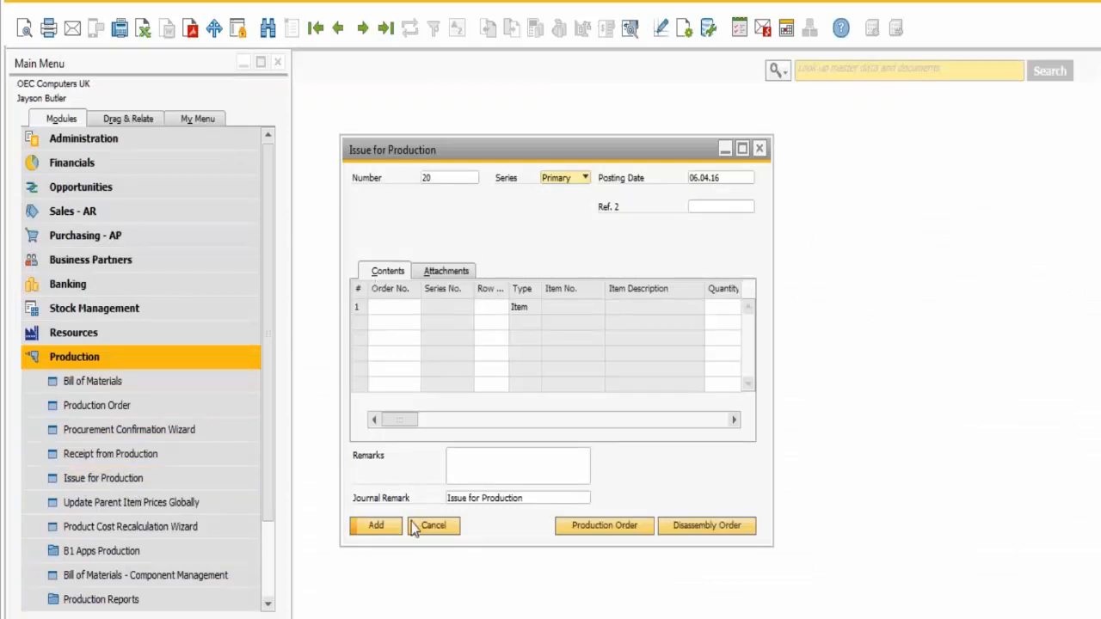
click(448, 526)
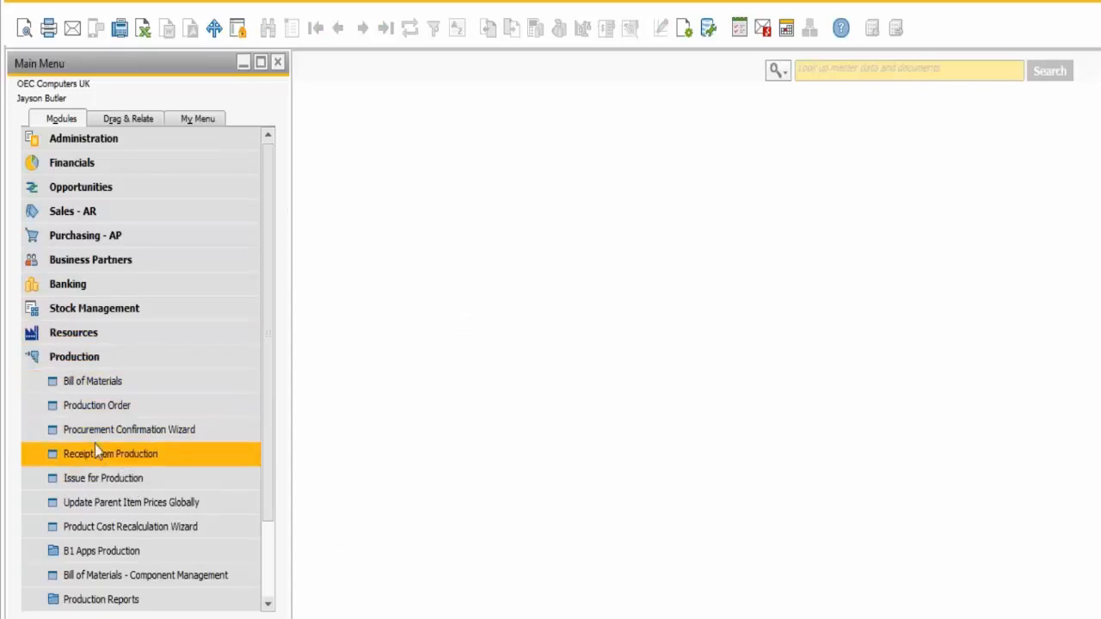
Start the MRP Wizard in a smaller window and continue with the existing scenario MRP_Inventory
drag(263, 440, 269, 518)
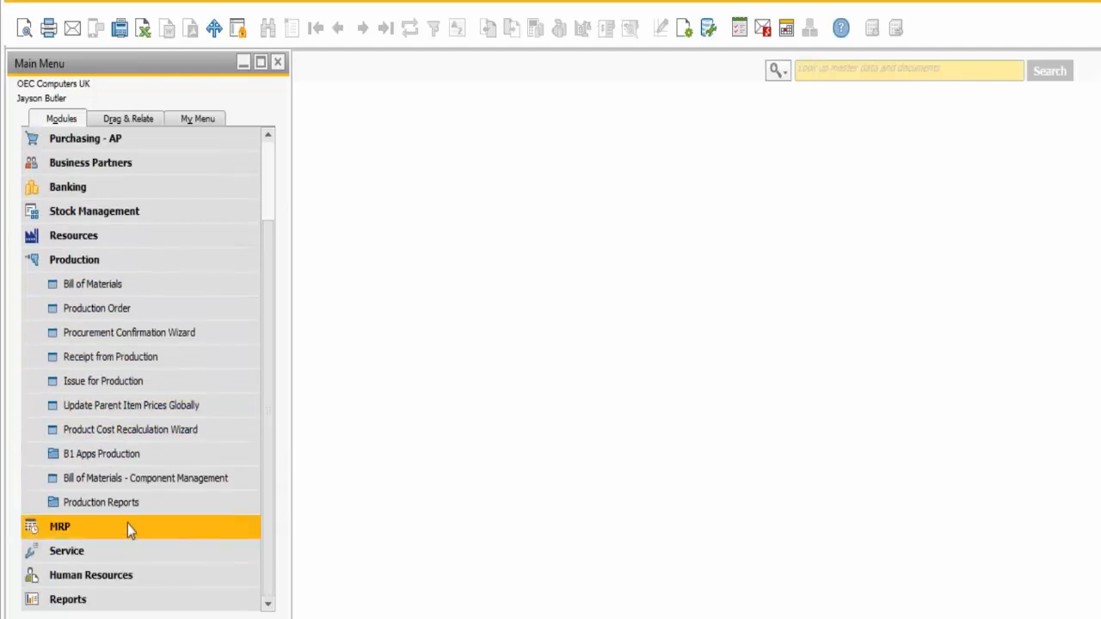
click(127, 528)
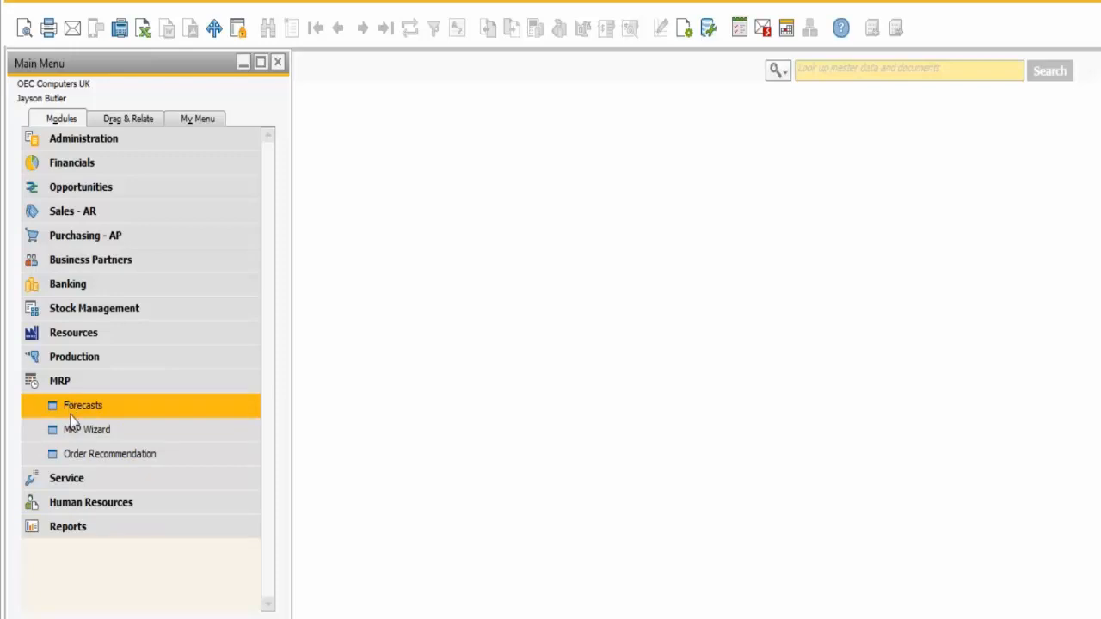
click(74, 434)
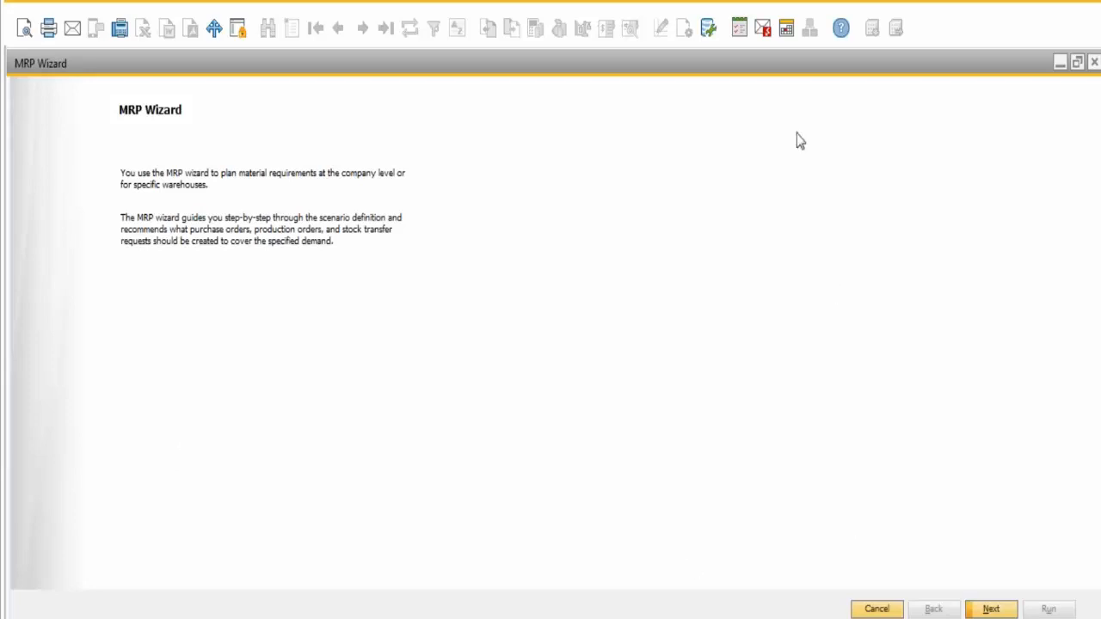
double_click(684, 73)
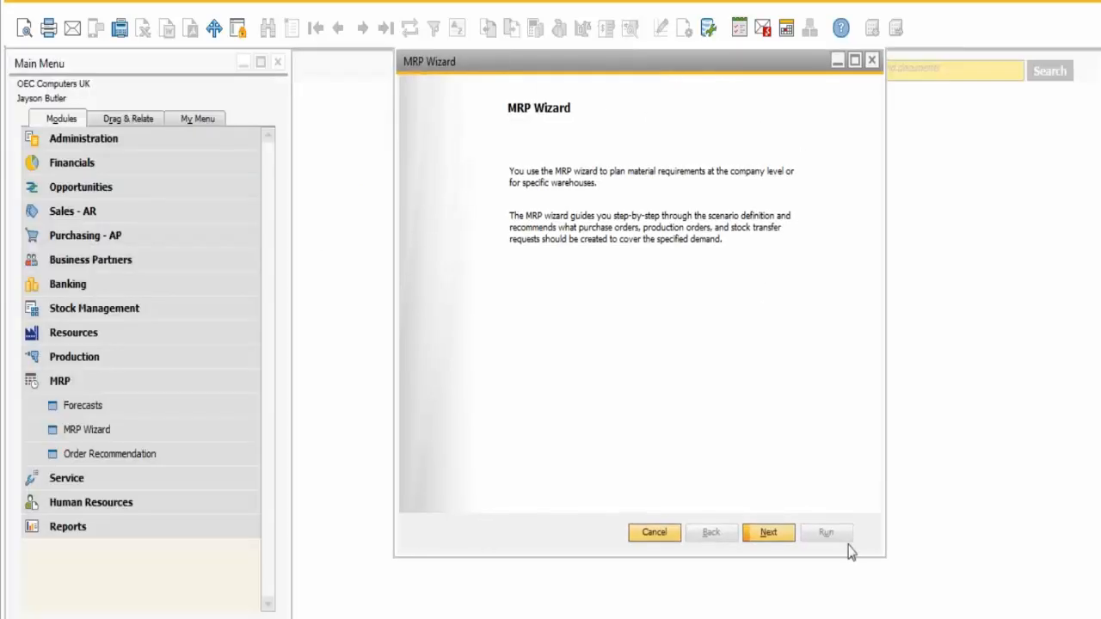
click(771, 537)
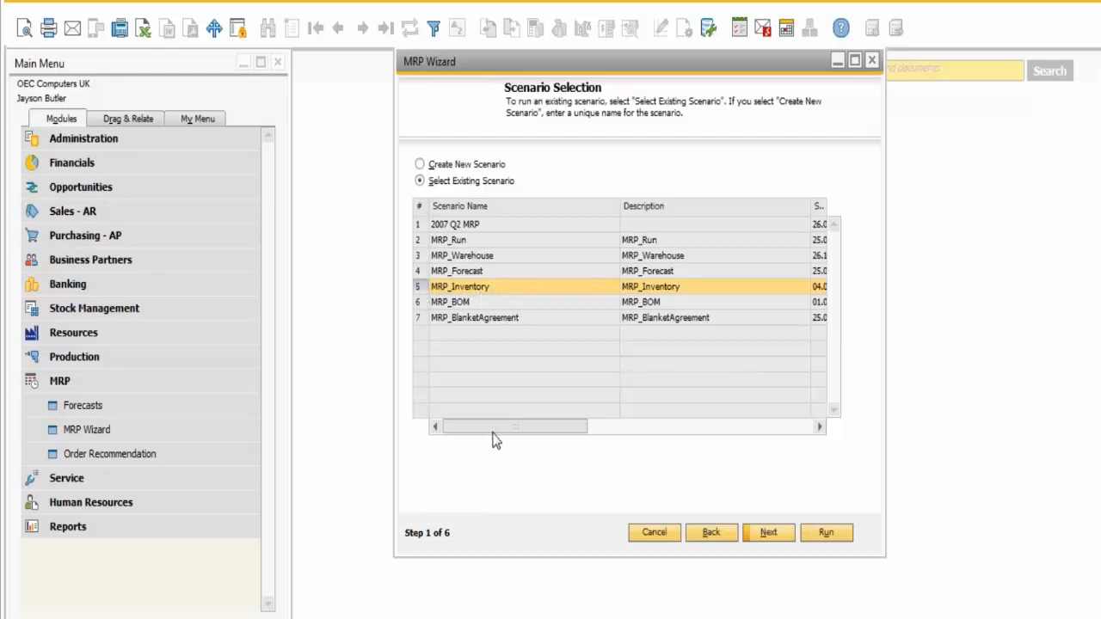
click(770, 535)
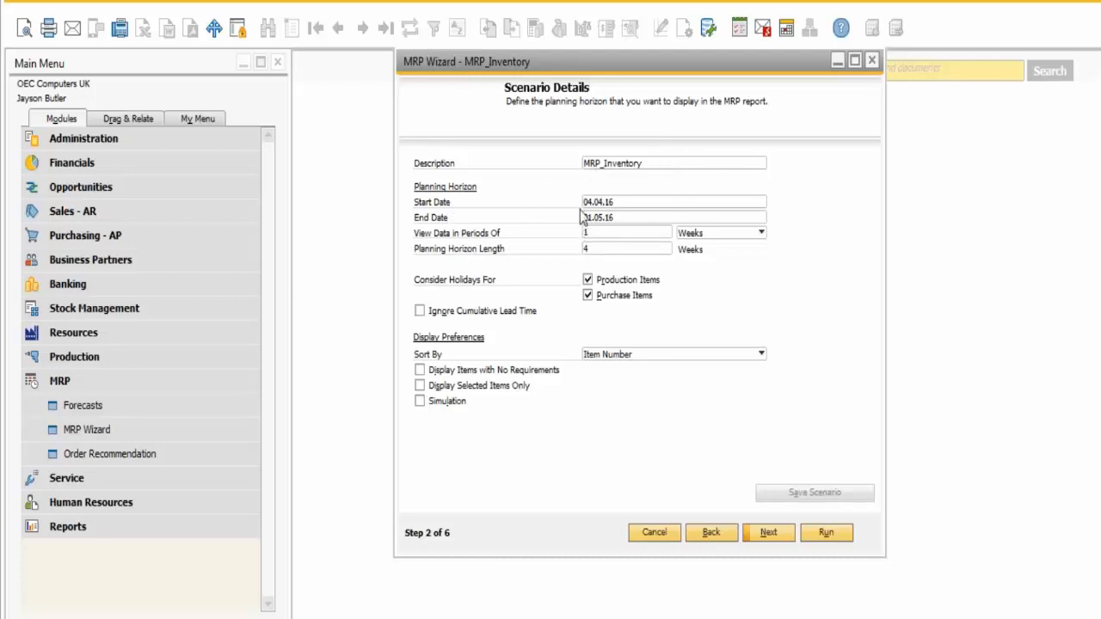
Accept the scenario's 4-week planning horizon, All Items selection and company-level stock data sources
double_click(600, 249)
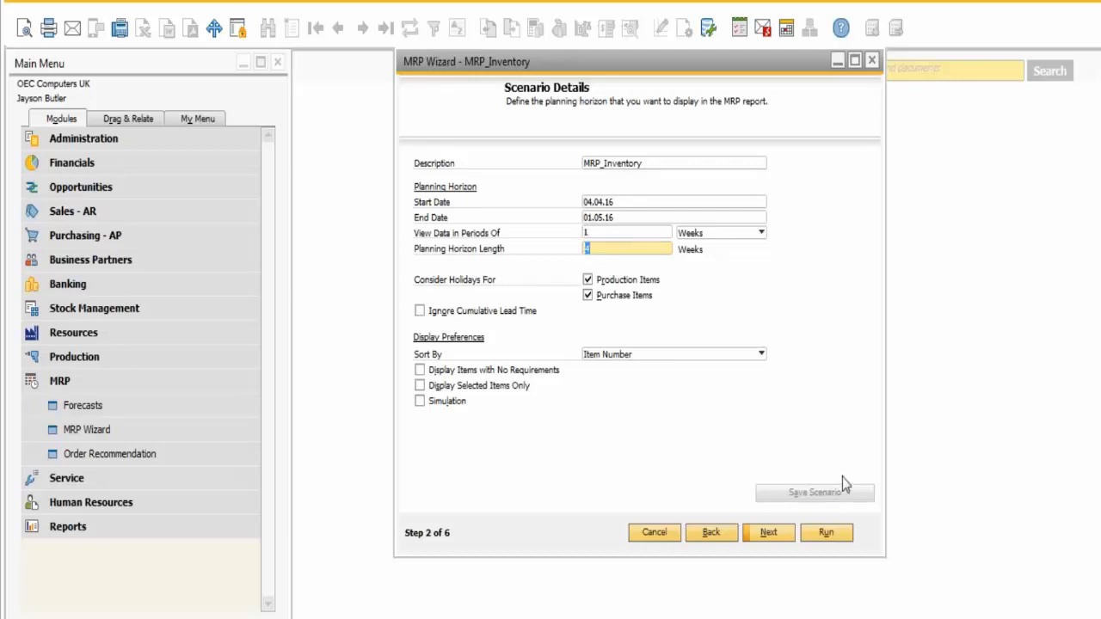
click(768, 536)
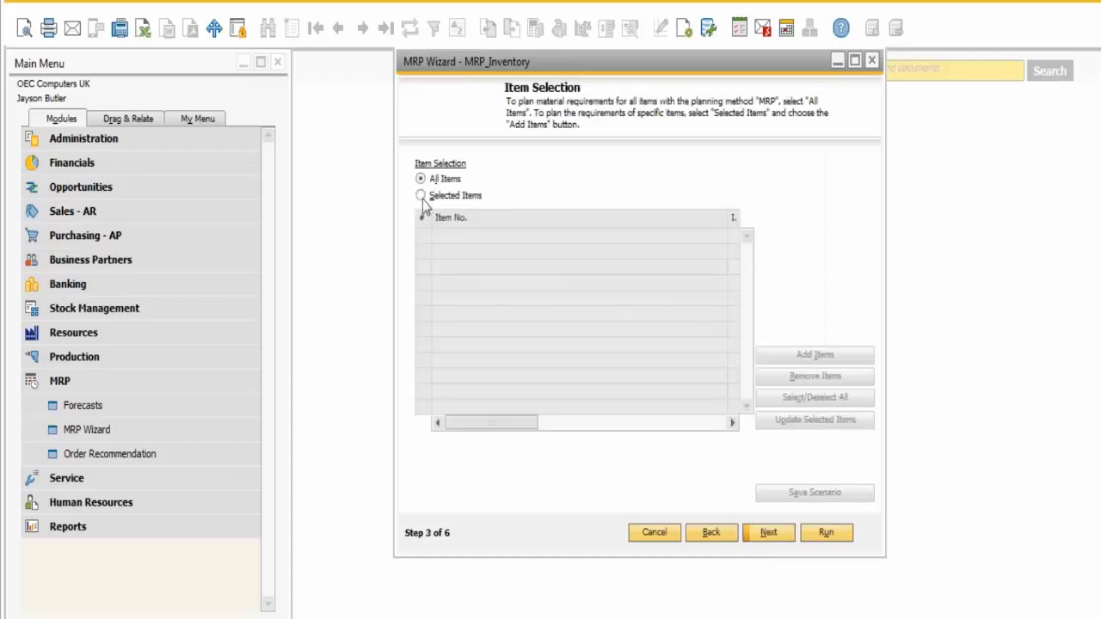
click(771, 535)
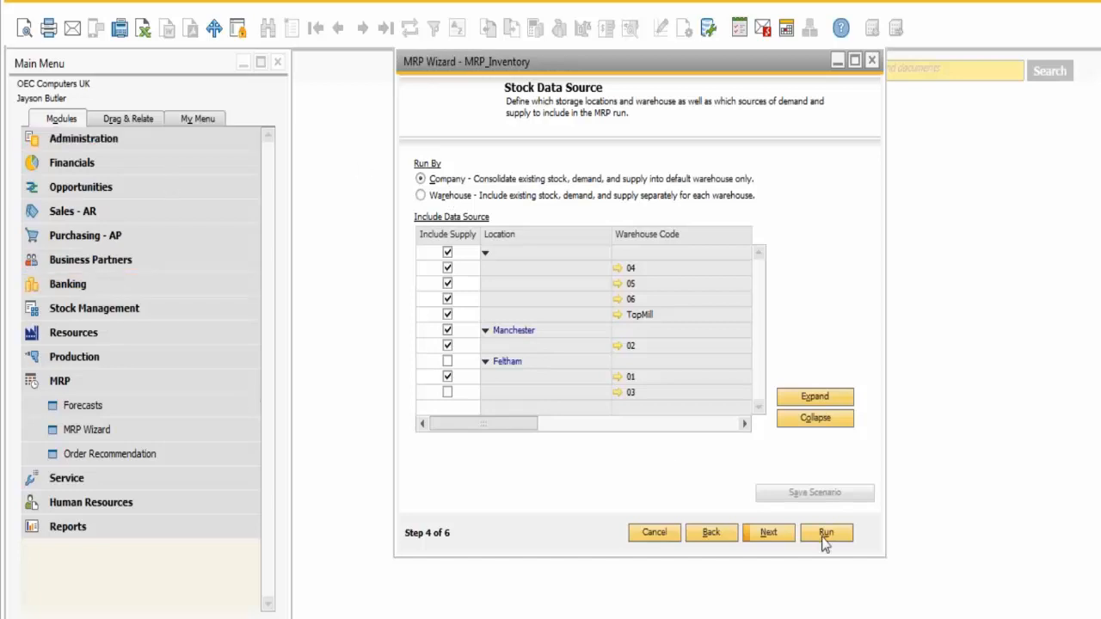
click(765, 532)
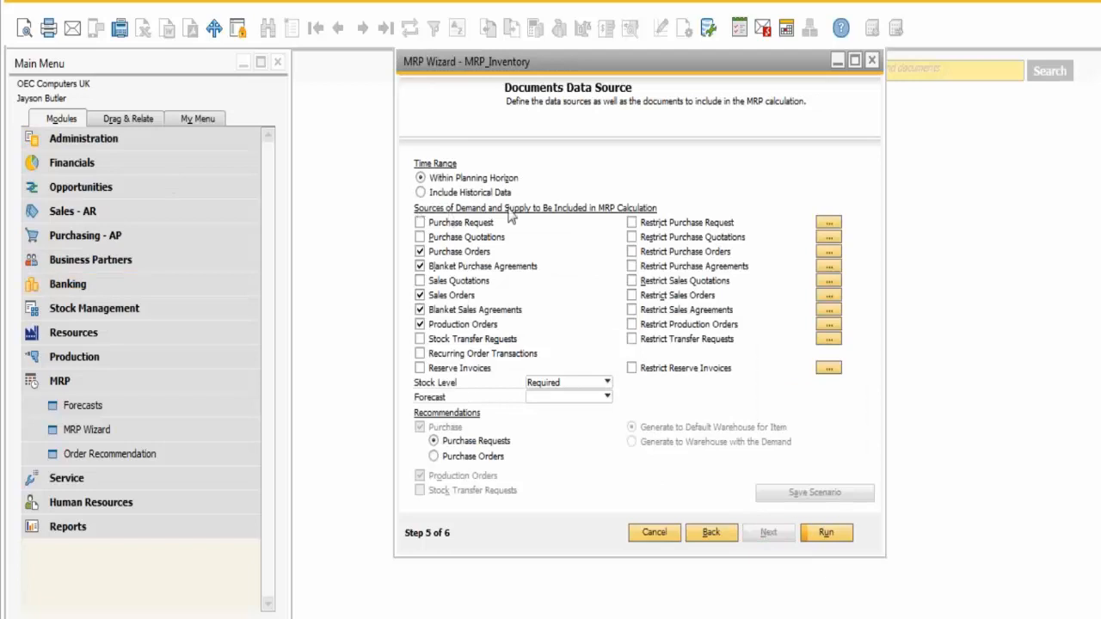
Run the MRP calculation with blanket purchase and sales agreements included as sources, and maximize the wizard's results window
click(420, 266)
click(420, 309)
click(420, 310)
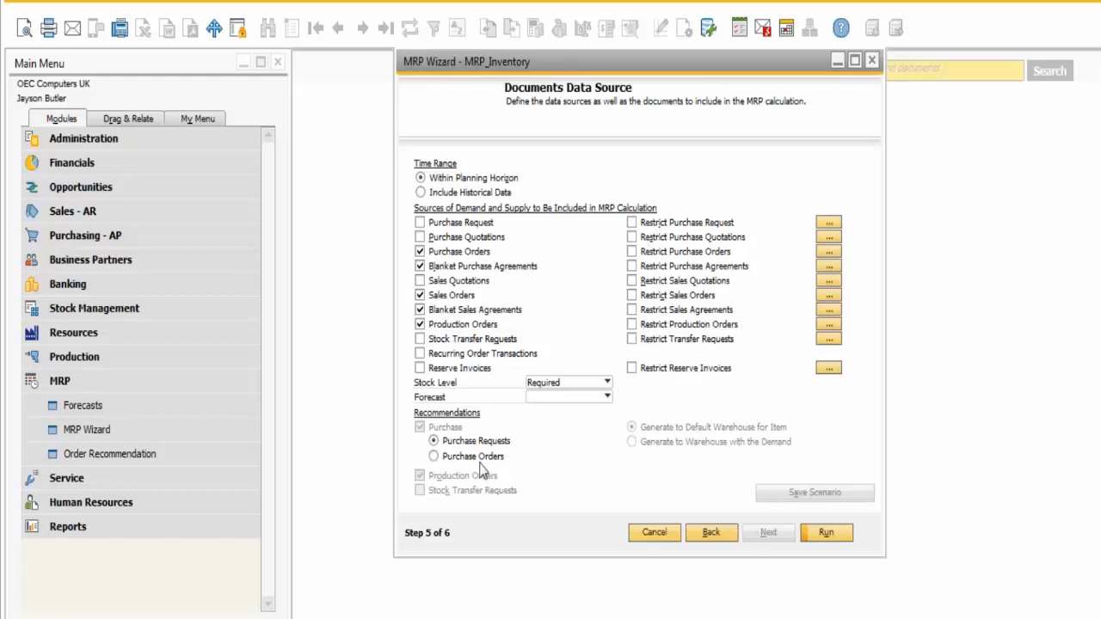
click(825, 534)
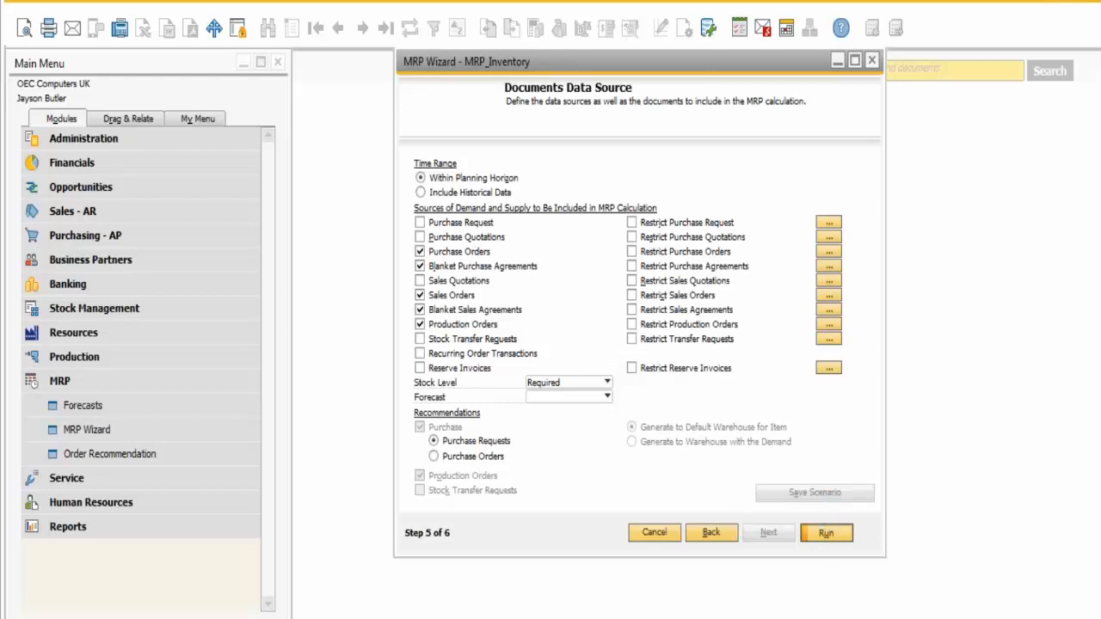
click(854, 61)
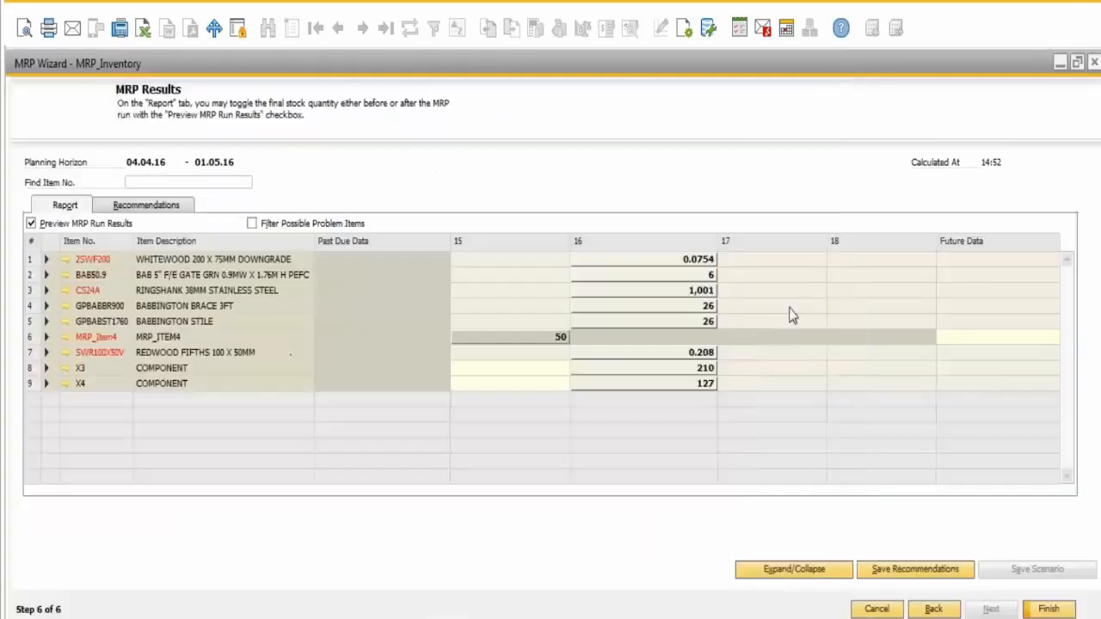
Expand items BAB50.9 and 2SWF200 in the MRP results, and examine the supply and demand pegging information for BAB50.9
click(46, 275)
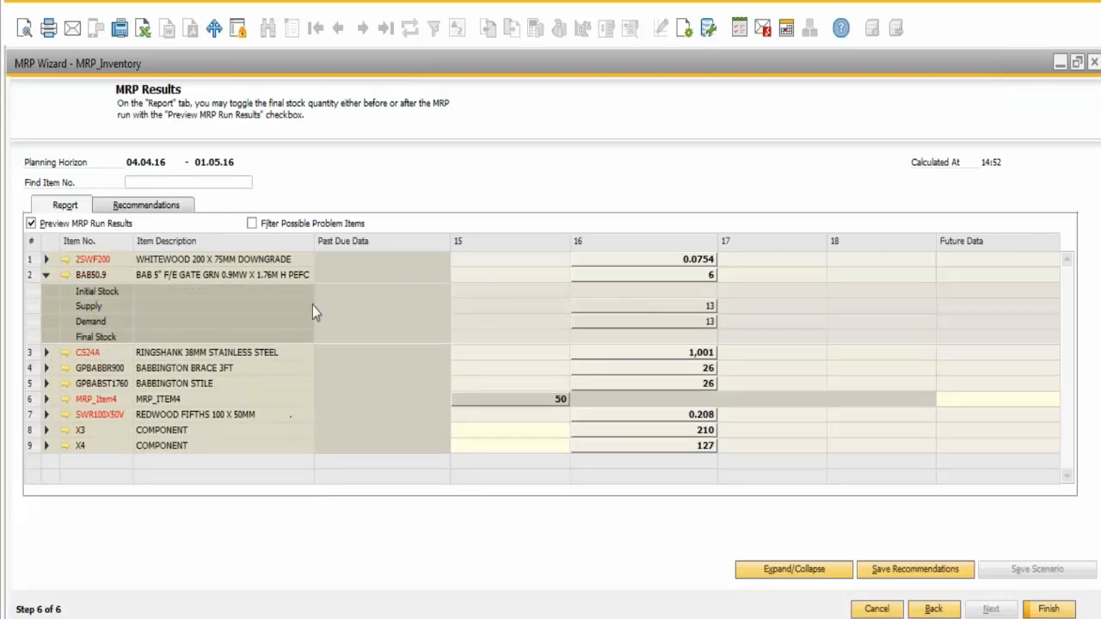
double_click(692, 313)
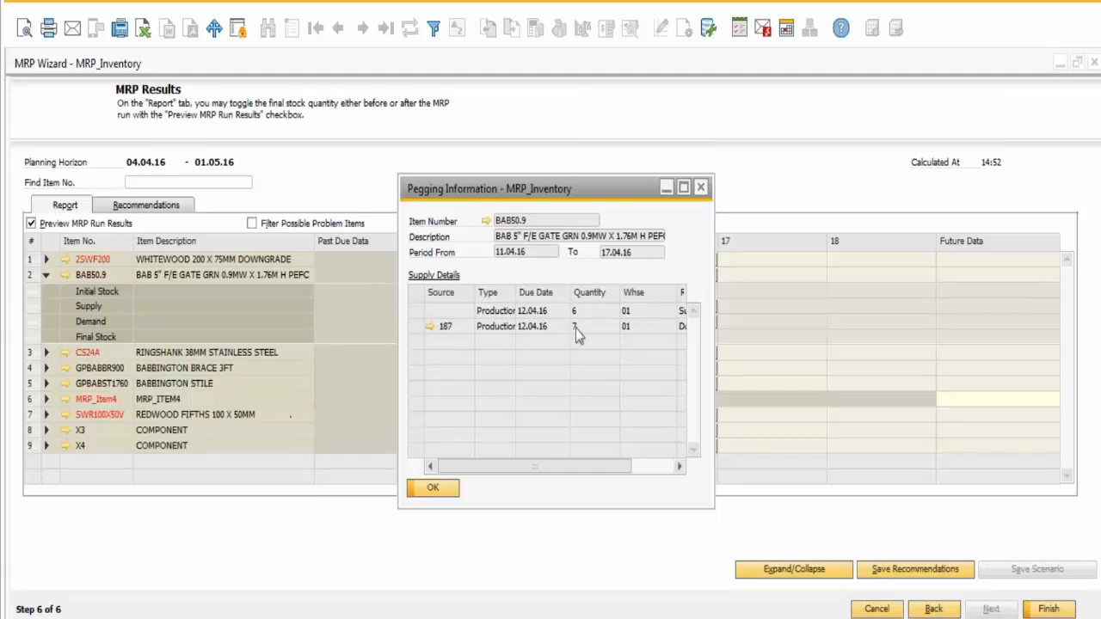
click(433, 488)
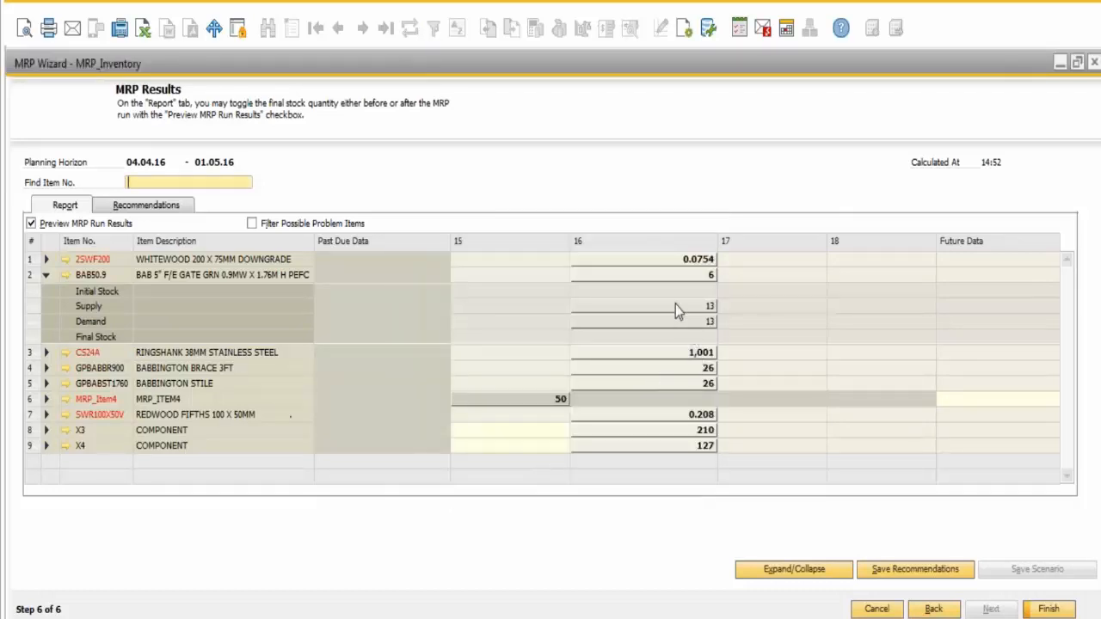
double_click(671, 327)
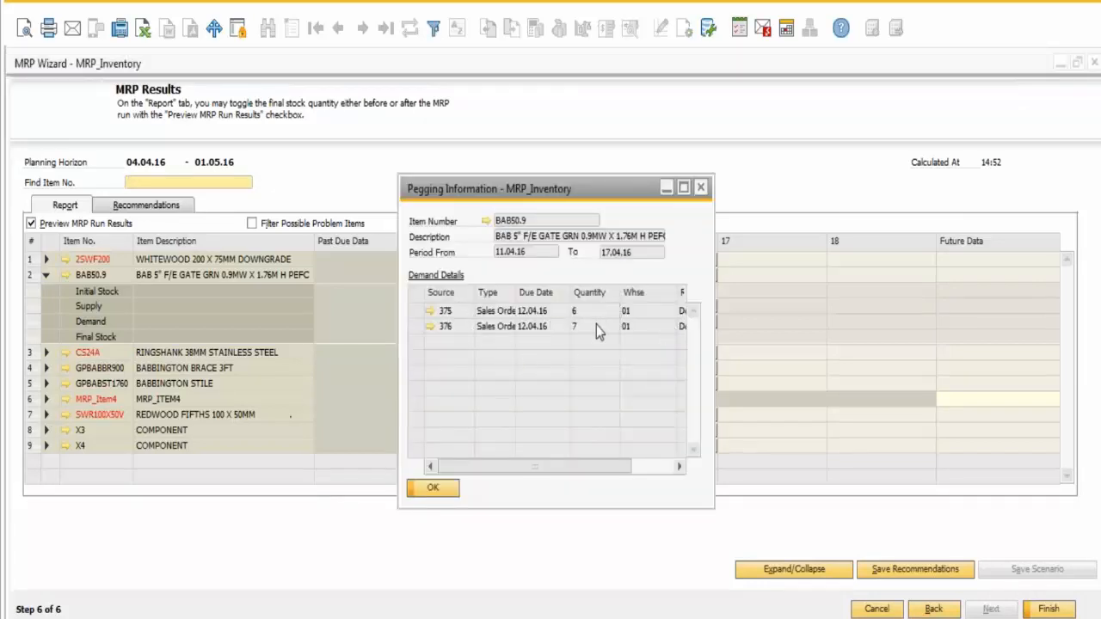
click(436, 489)
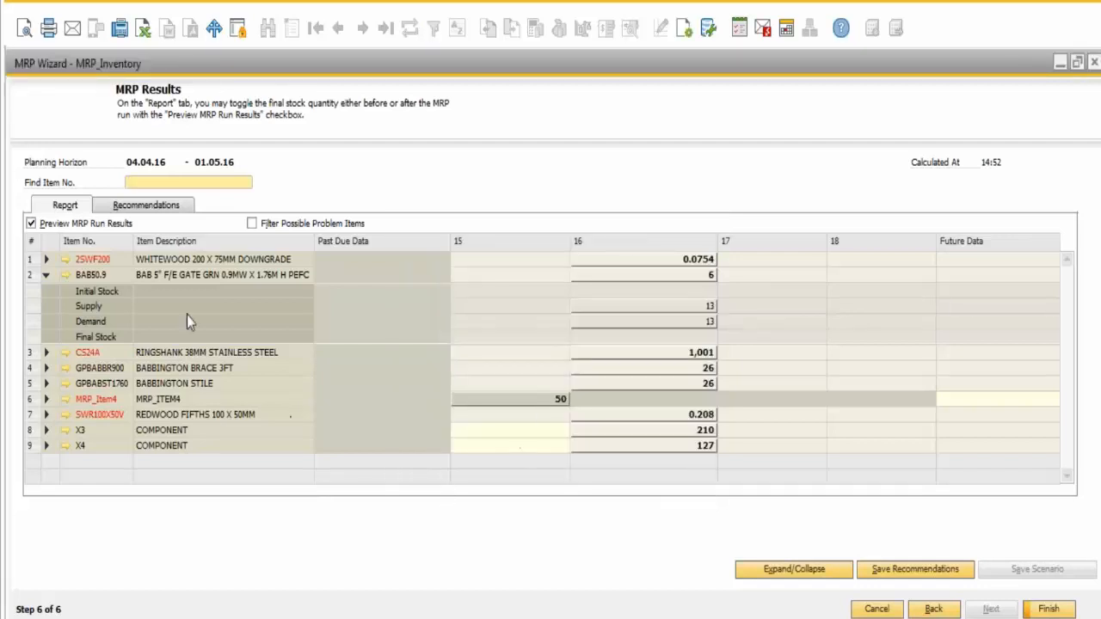
click(46, 259)
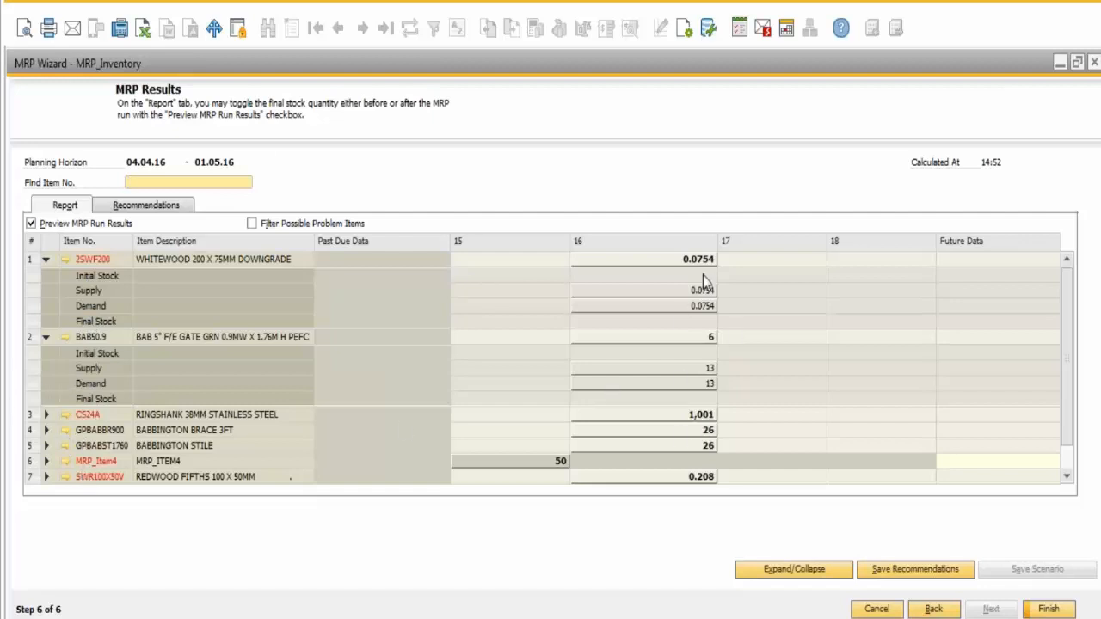
Review and save the MRP recommendations, replacing the scenario's previous ones, and finish the wizard
click(172, 207)
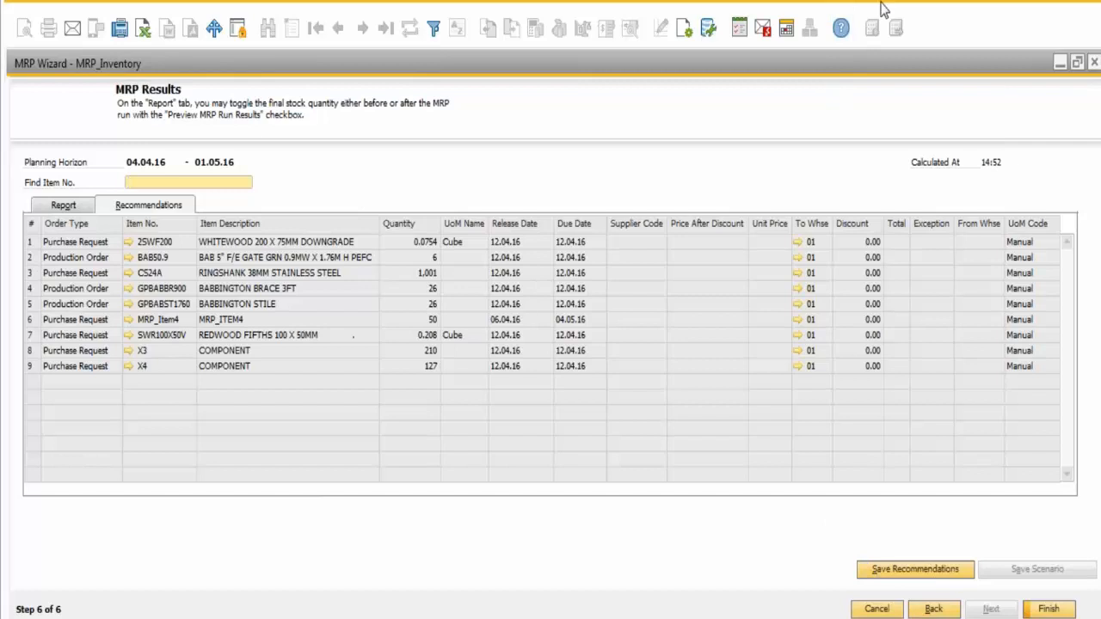
click(942, 572)
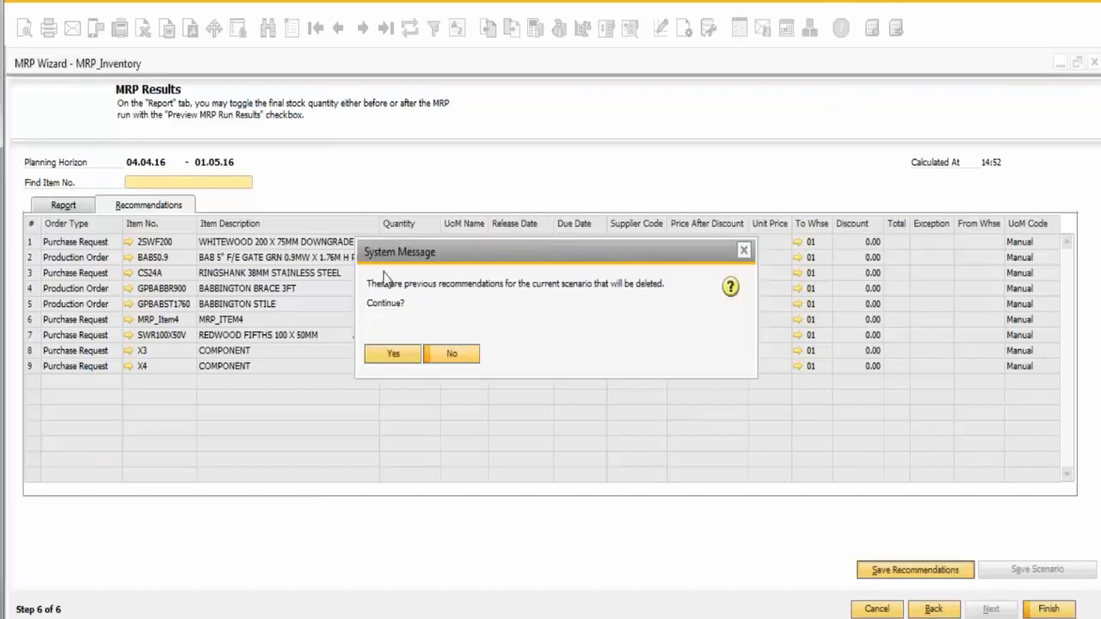
click(386, 356)
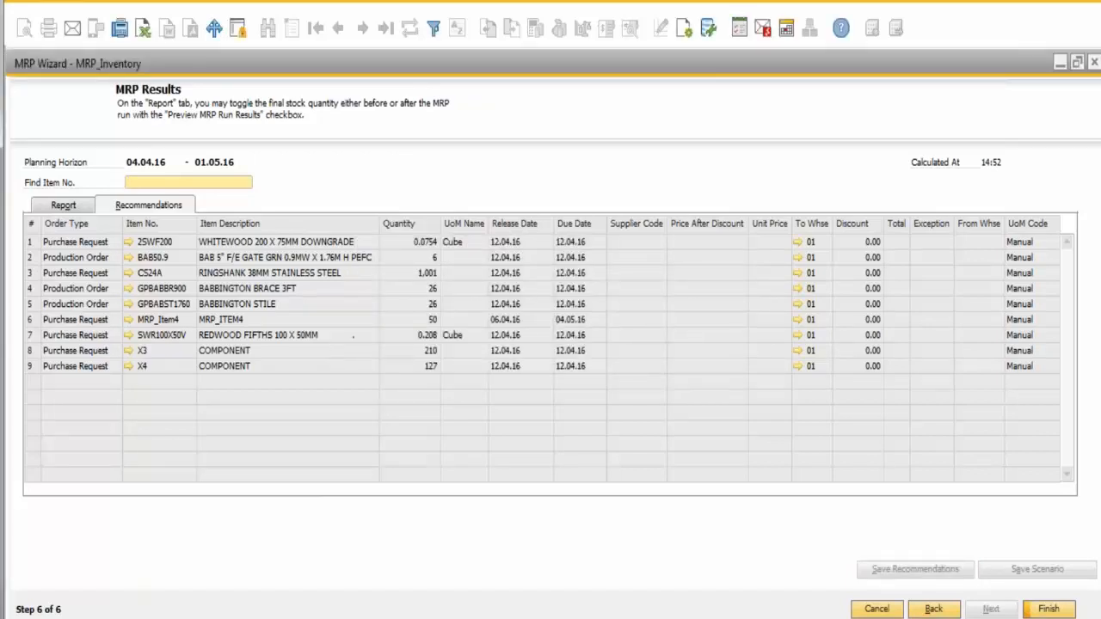
click(1045, 609)
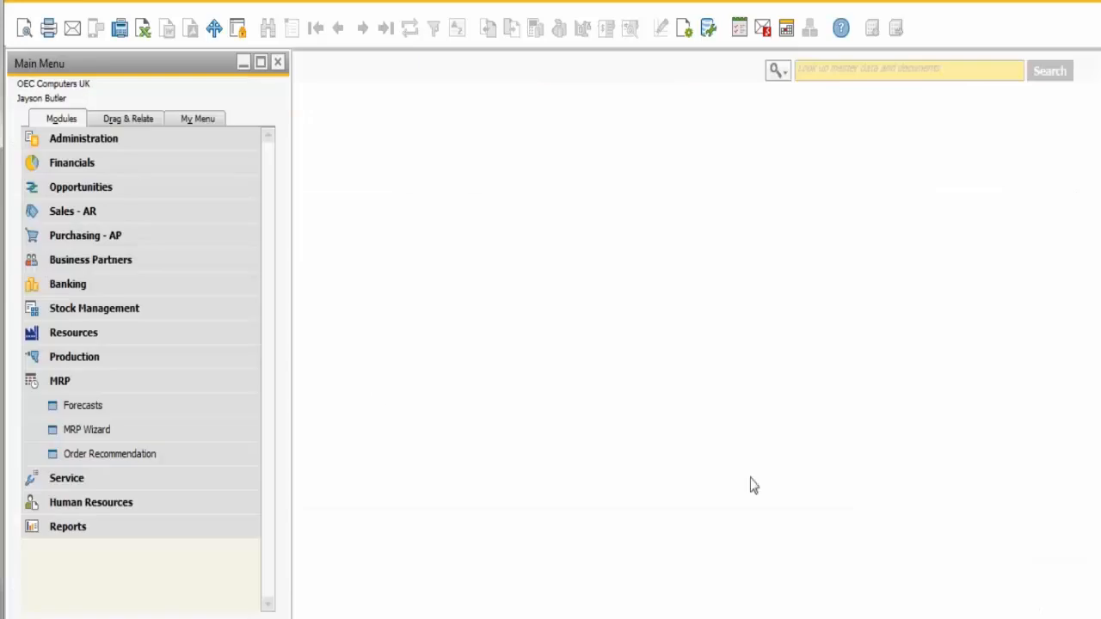
Open the Order Recommendation list for all order types in the MRP_Inventory scenario
click(142, 455)
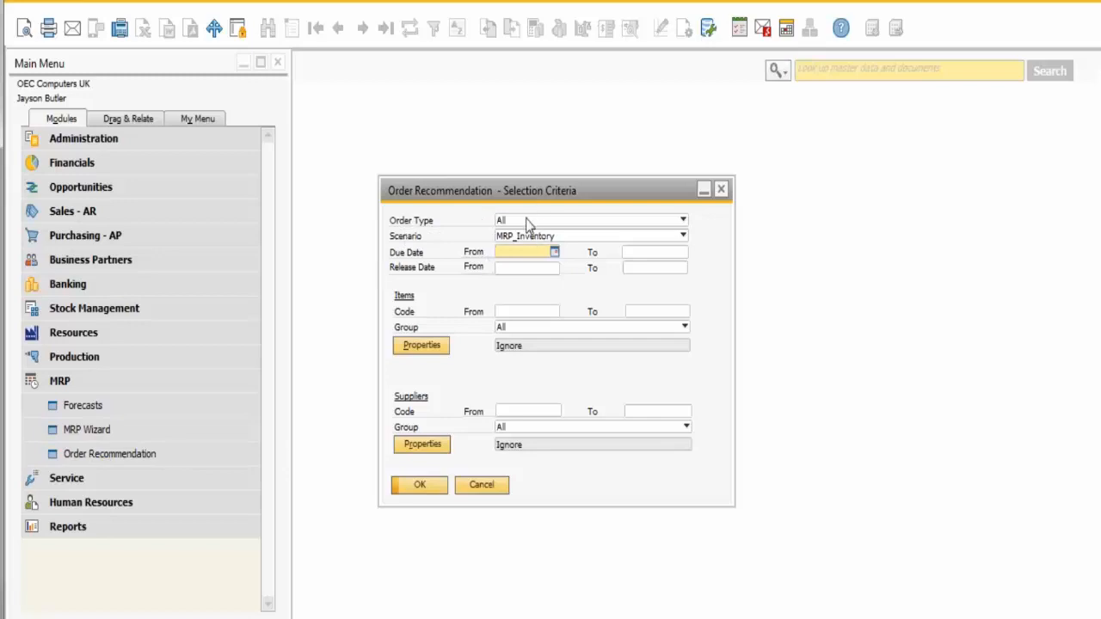
click(683, 221)
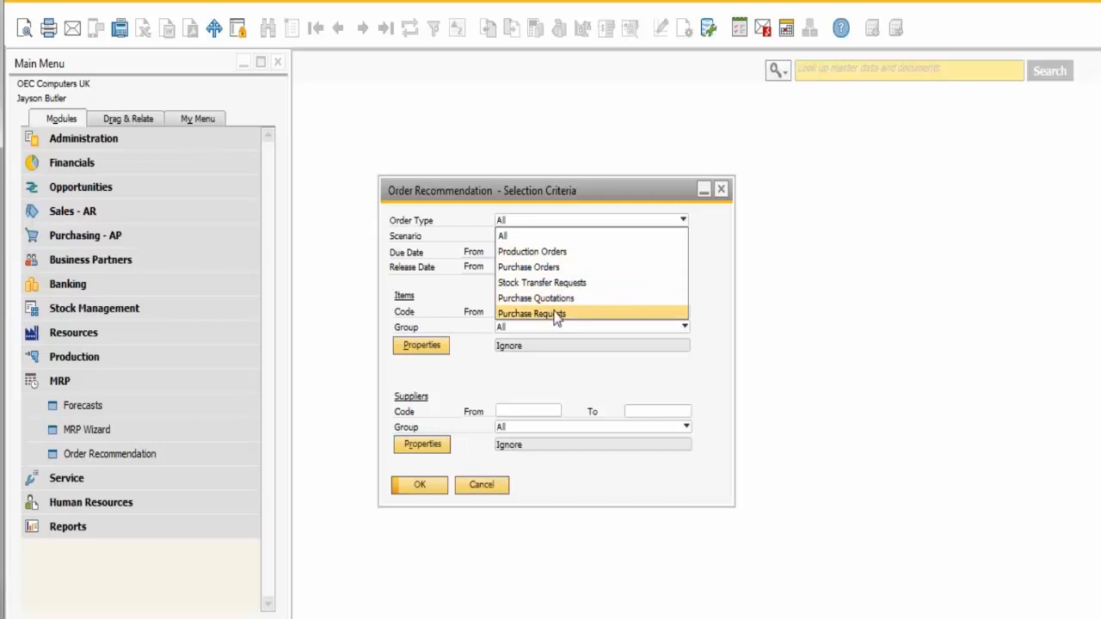
click(515, 236)
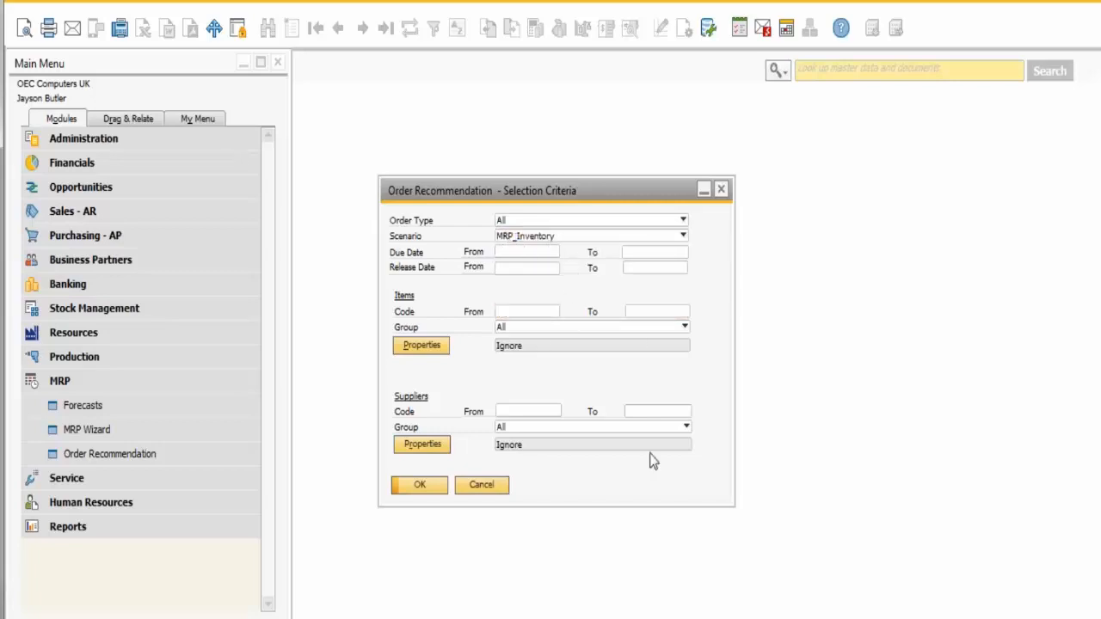
click(420, 486)
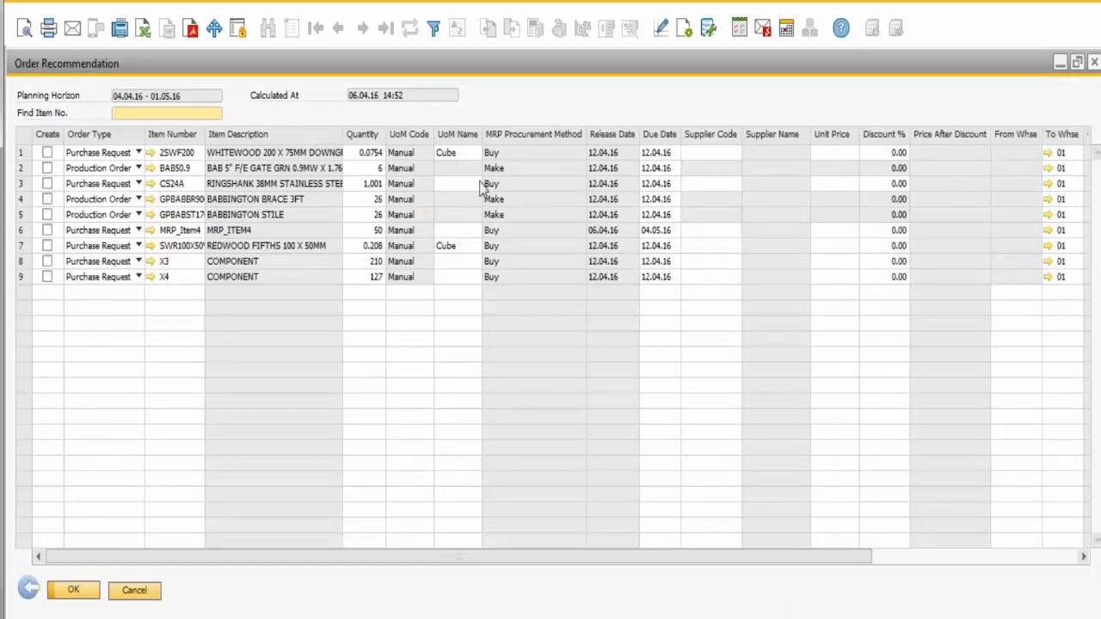
click(687, 183)
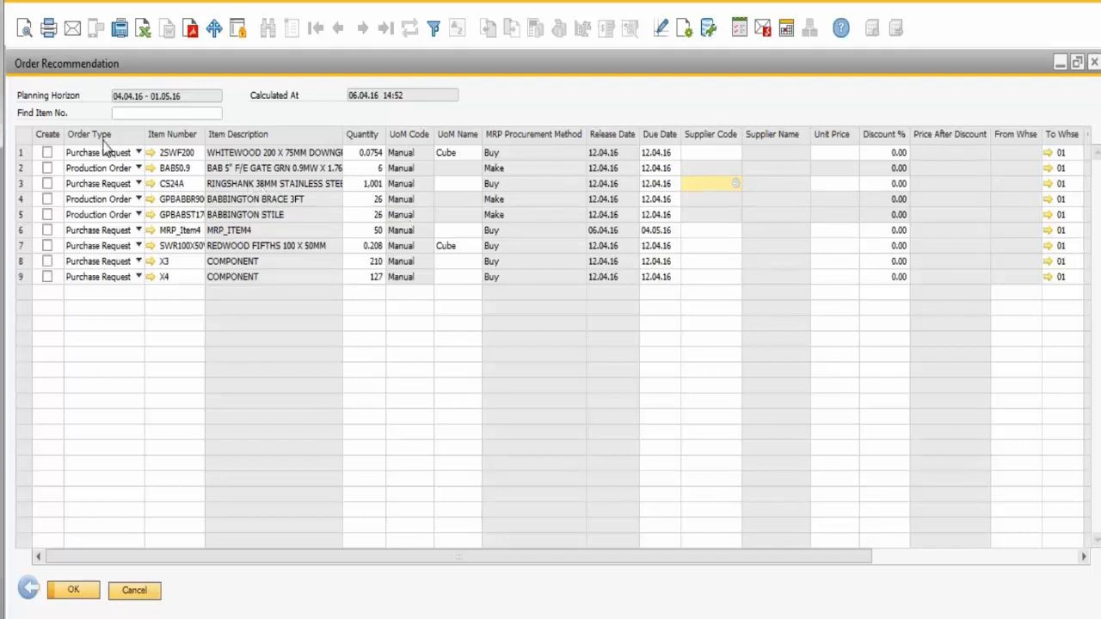
Mark all recommendations for creation and set the BAB50.9 production order quantity to 7
double_click(47, 144)
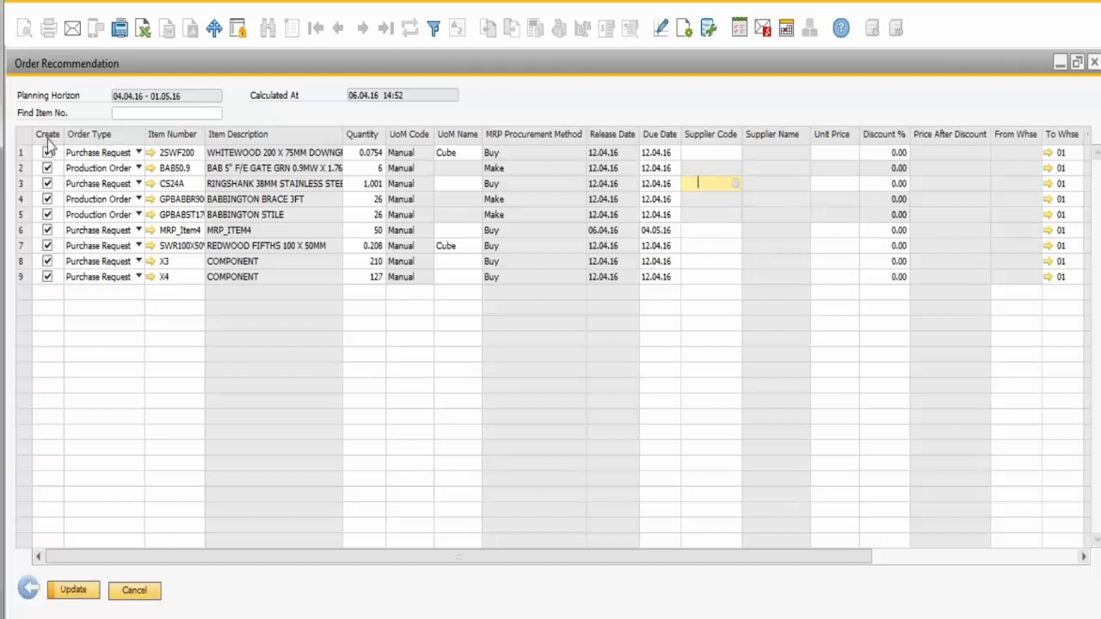
click(361, 153)
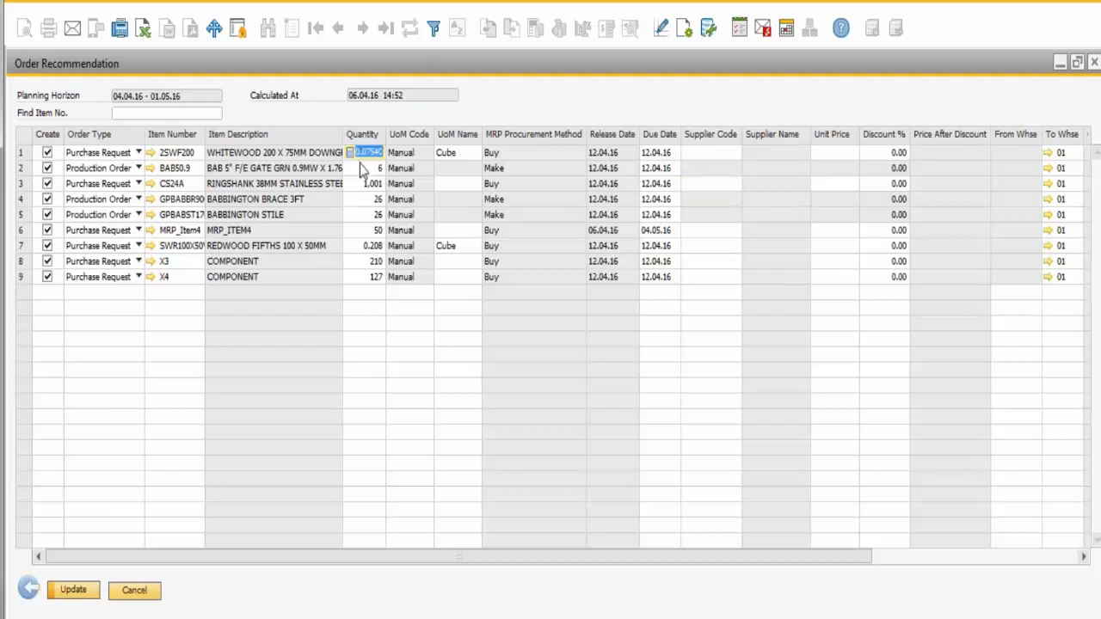
click(359, 167)
text(7)
key(Tab)
Limit creation to the BAB50.9 recommendation, generate its production order, and close Order Recommendation
double_click(54, 136)
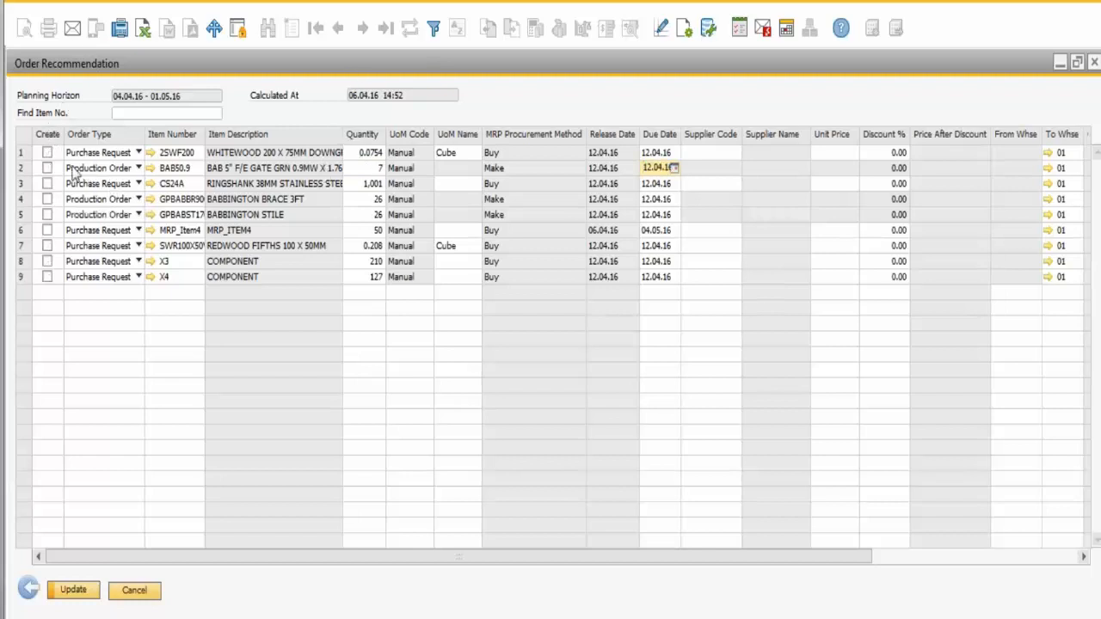
click(47, 168)
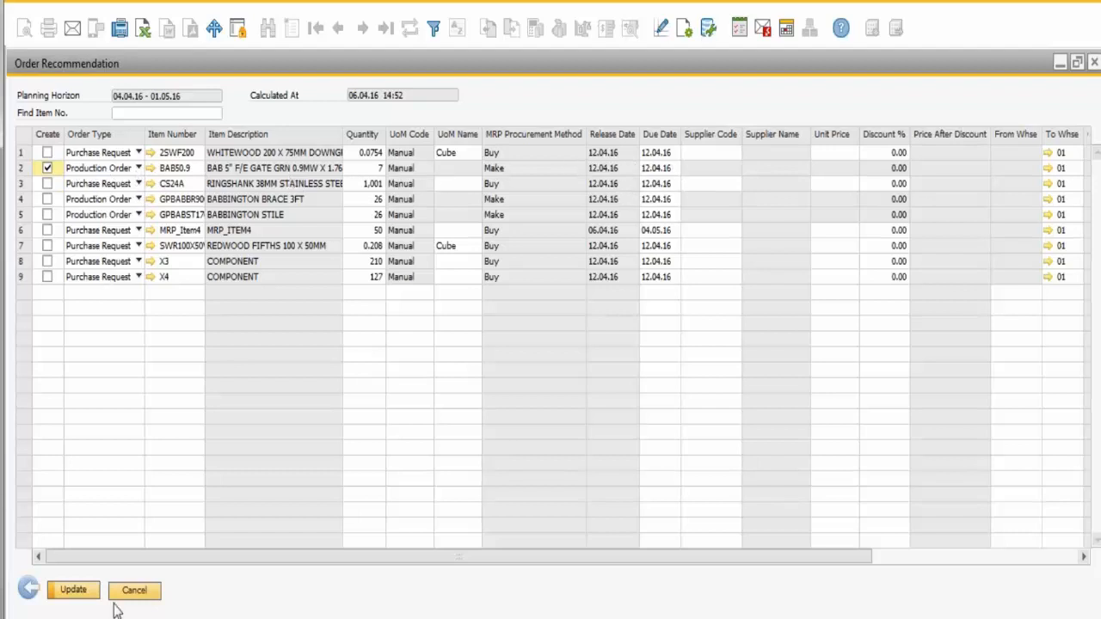
click(81, 589)
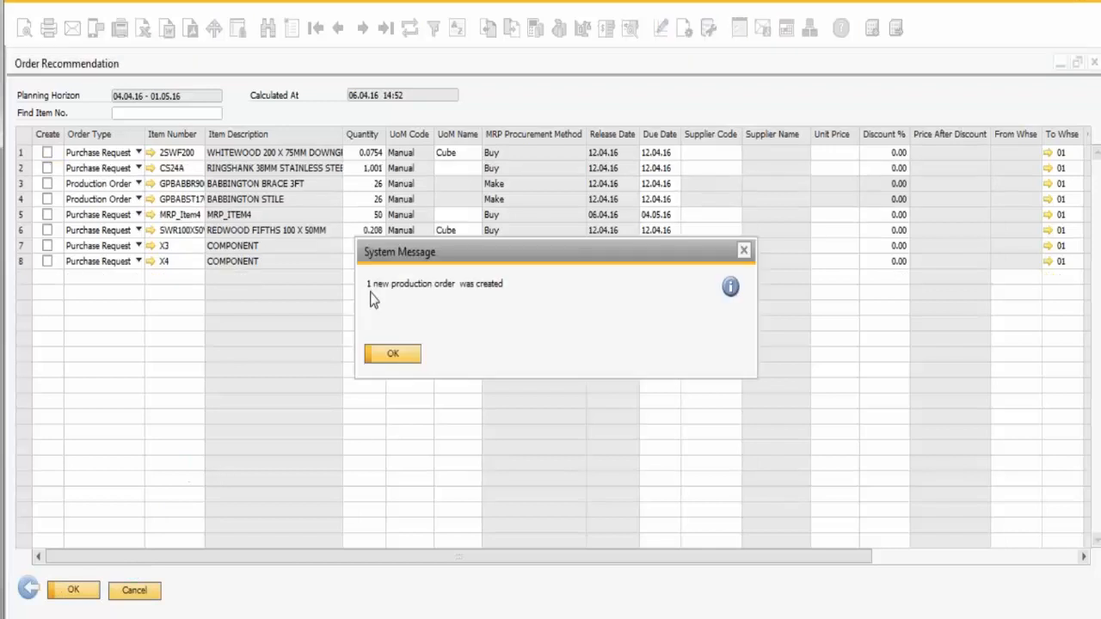
click(392, 356)
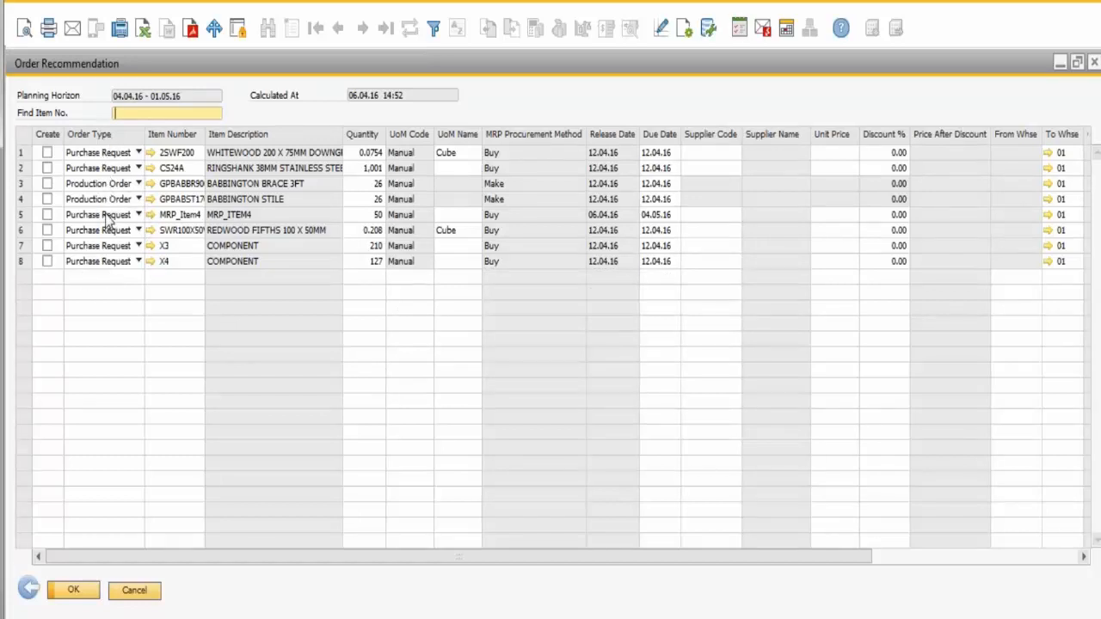
click(74, 591)
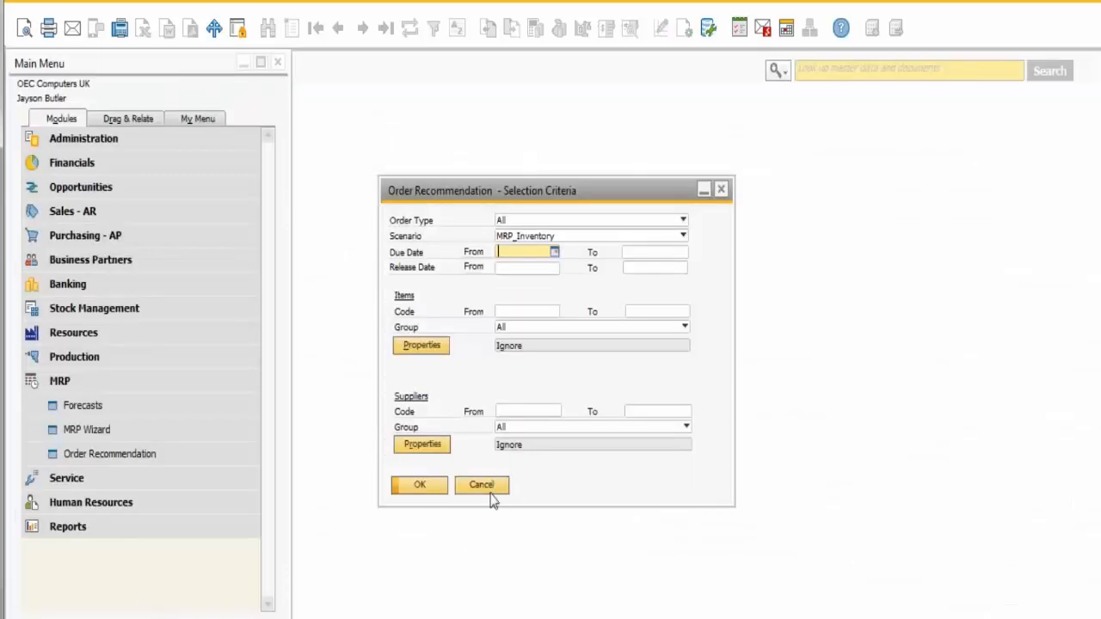
click(487, 488)
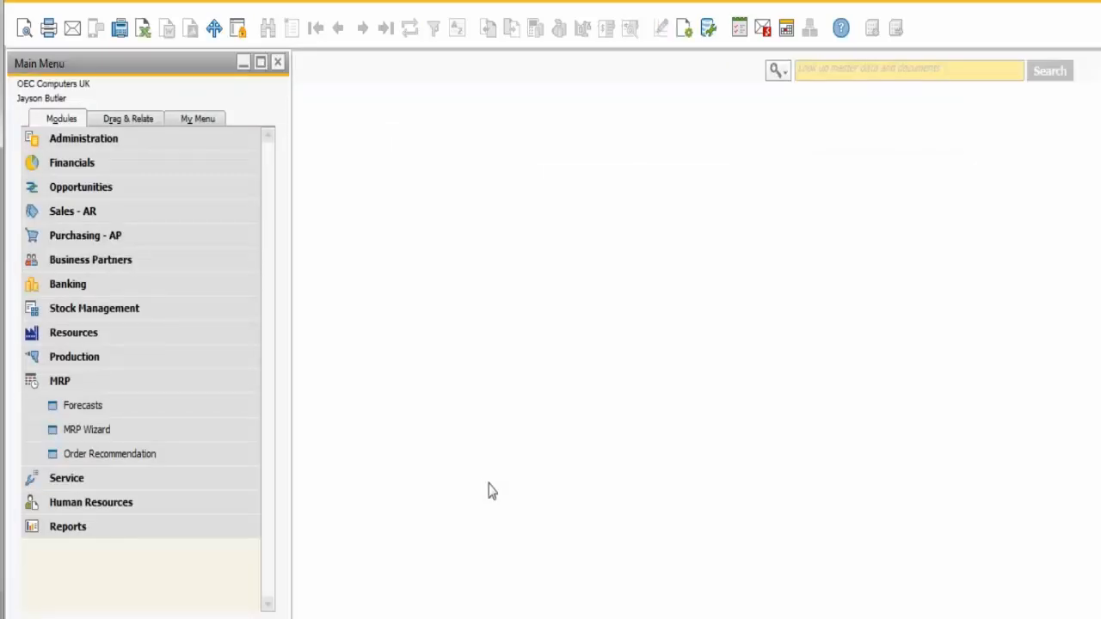
View the most recent production order with its header and components, leaving it unedited
click(74, 360)
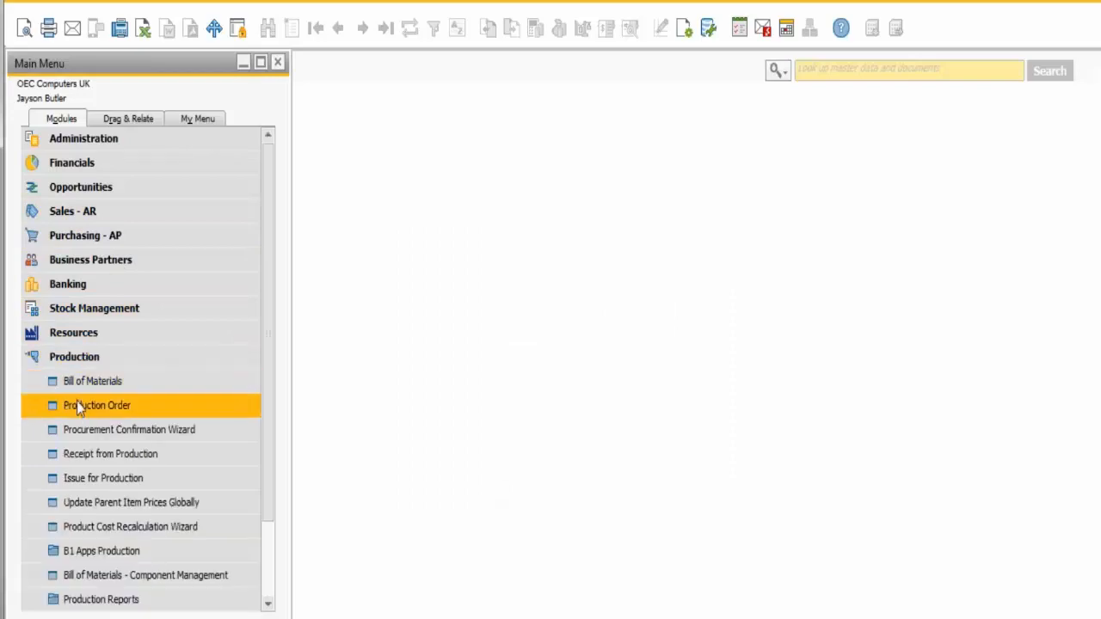
click(76, 407)
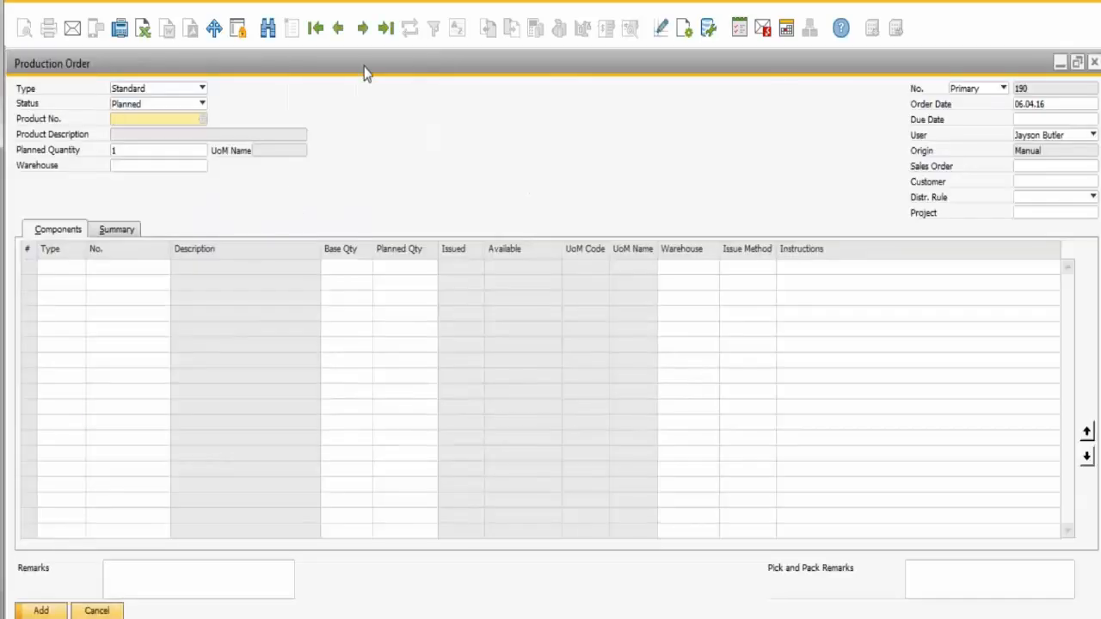
click(387, 28)
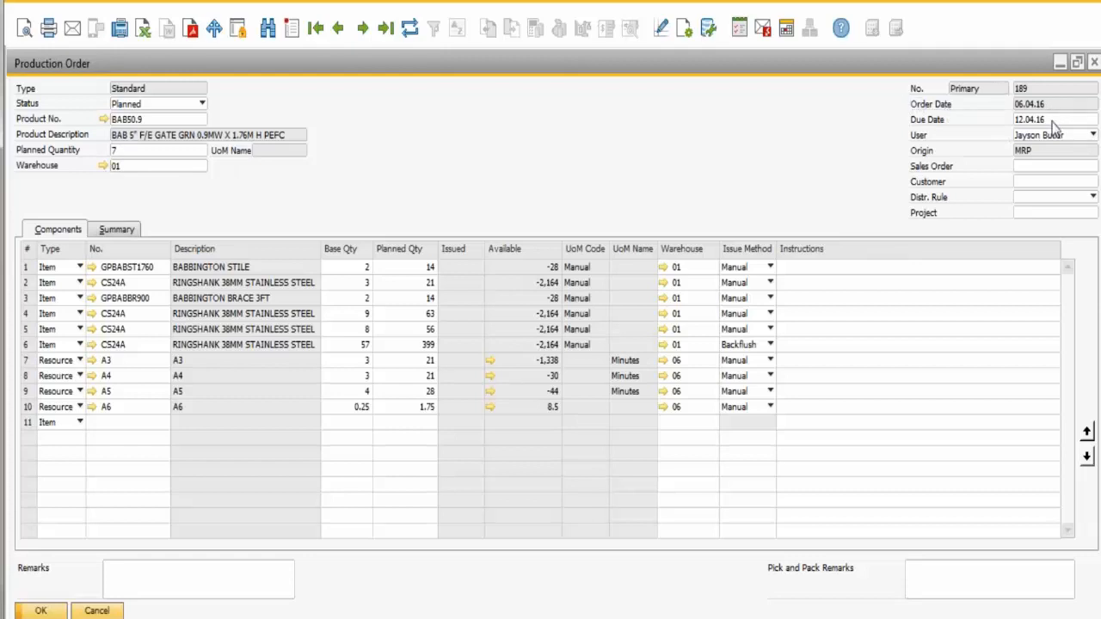
click(45, 611)
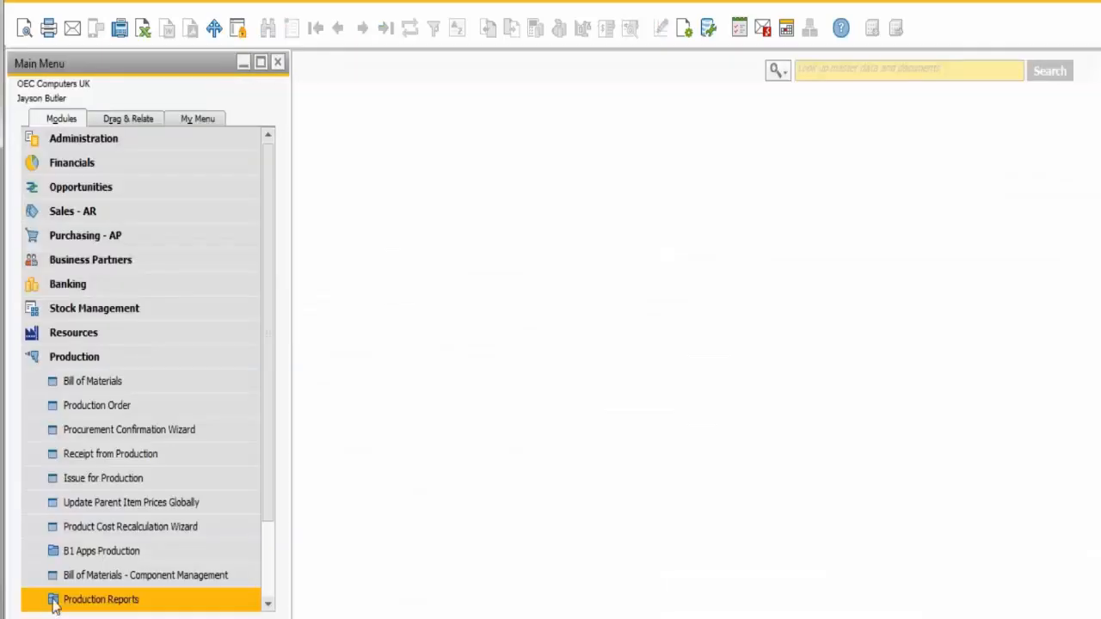
Open the Open Items List report for production orders, inspect the last listed order for BAB50.9, and return to the list
click(54, 602)
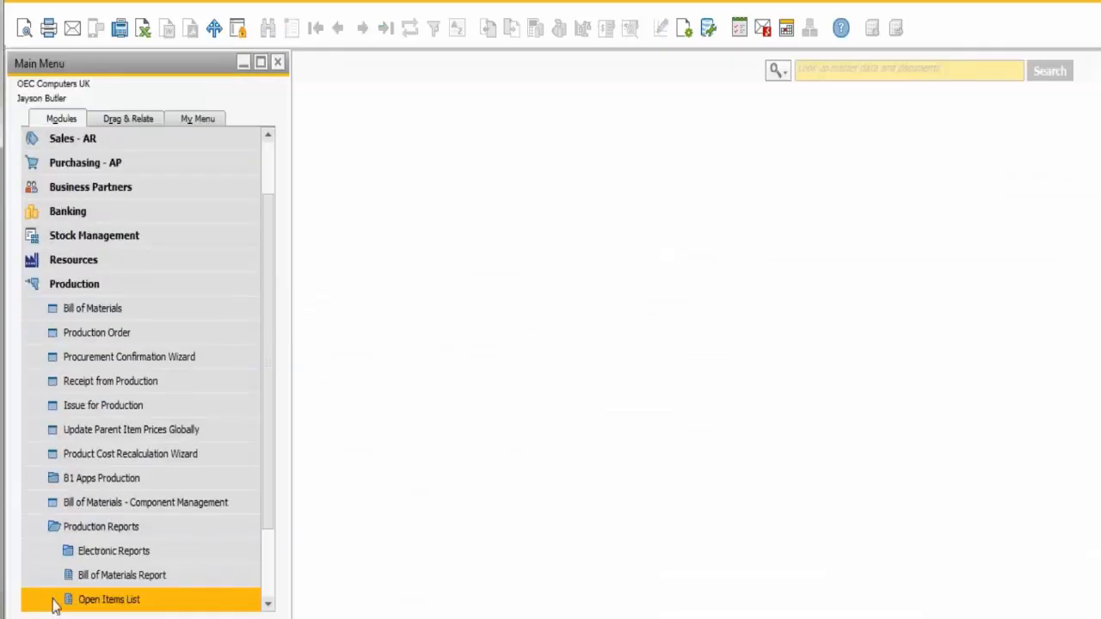
click(77, 605)
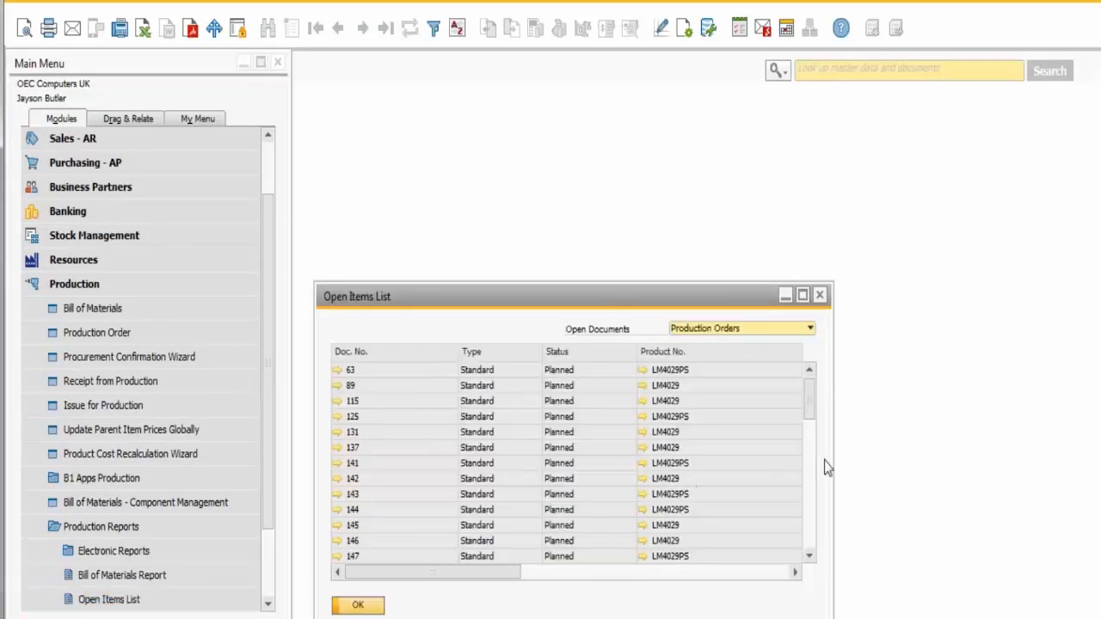
drag(805, 388, 812, 534)
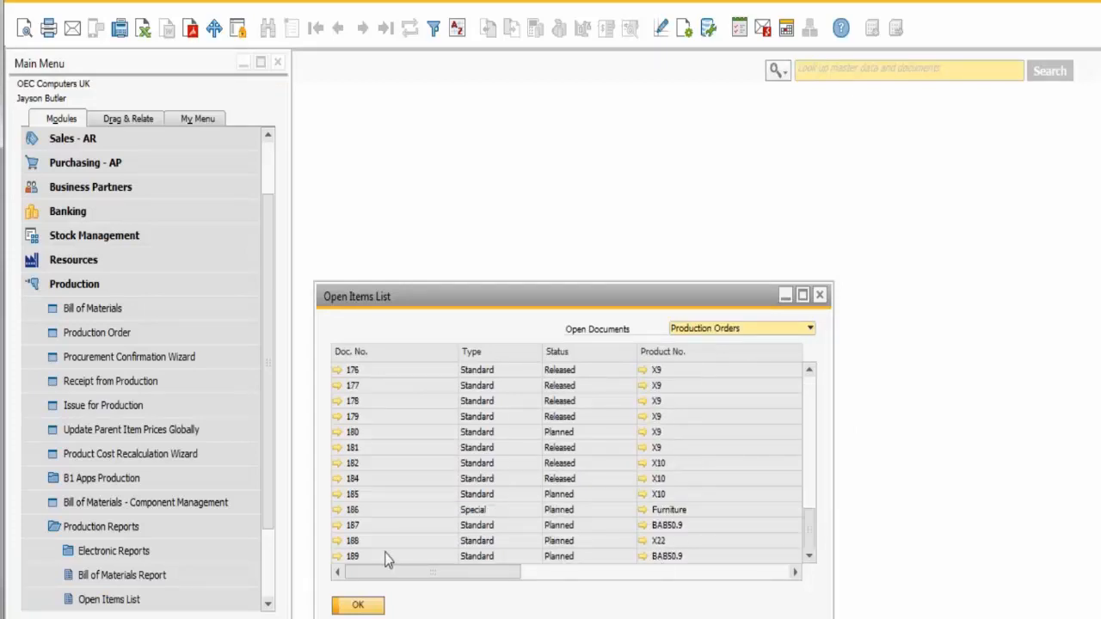
click(338, 558)
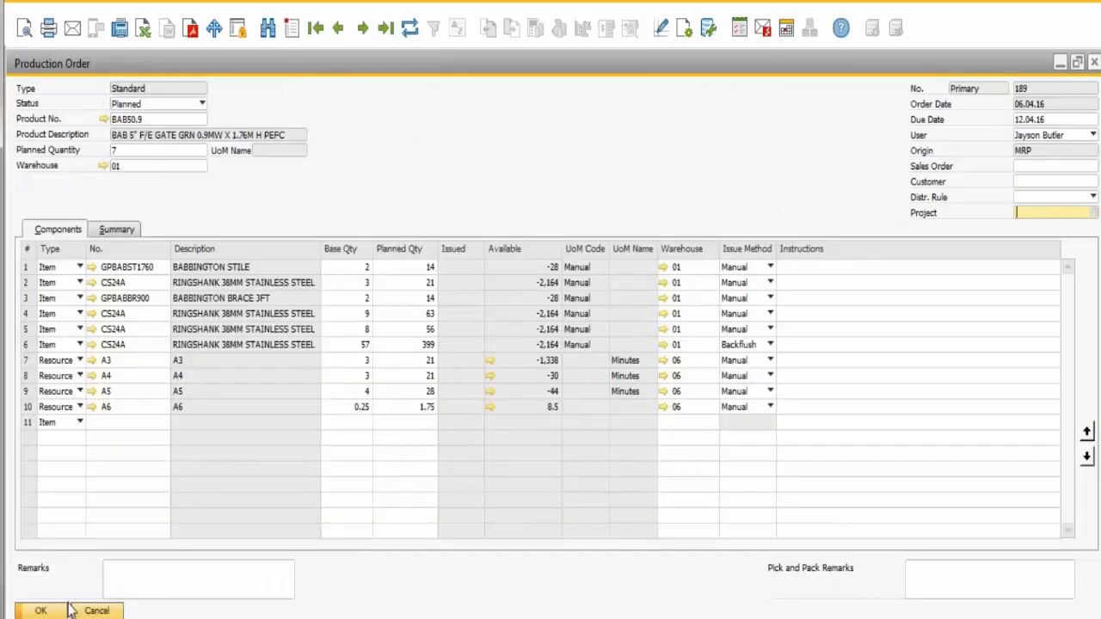
click(94, 611)
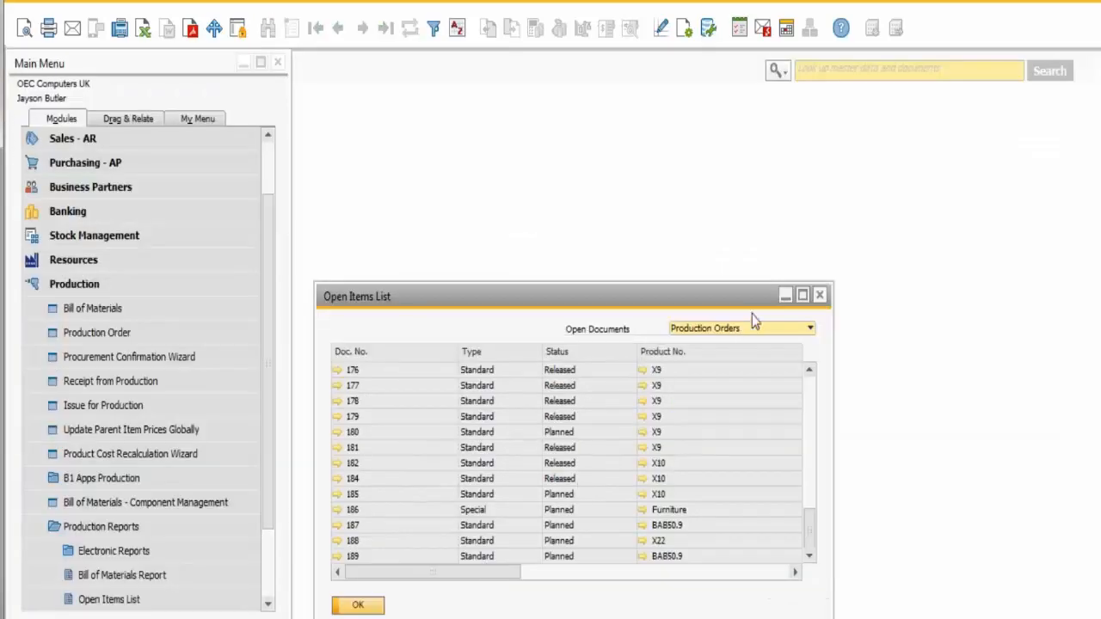
Sort the open production orders by Product No. and view the list's column settings without changing them
double_click(658, 354)
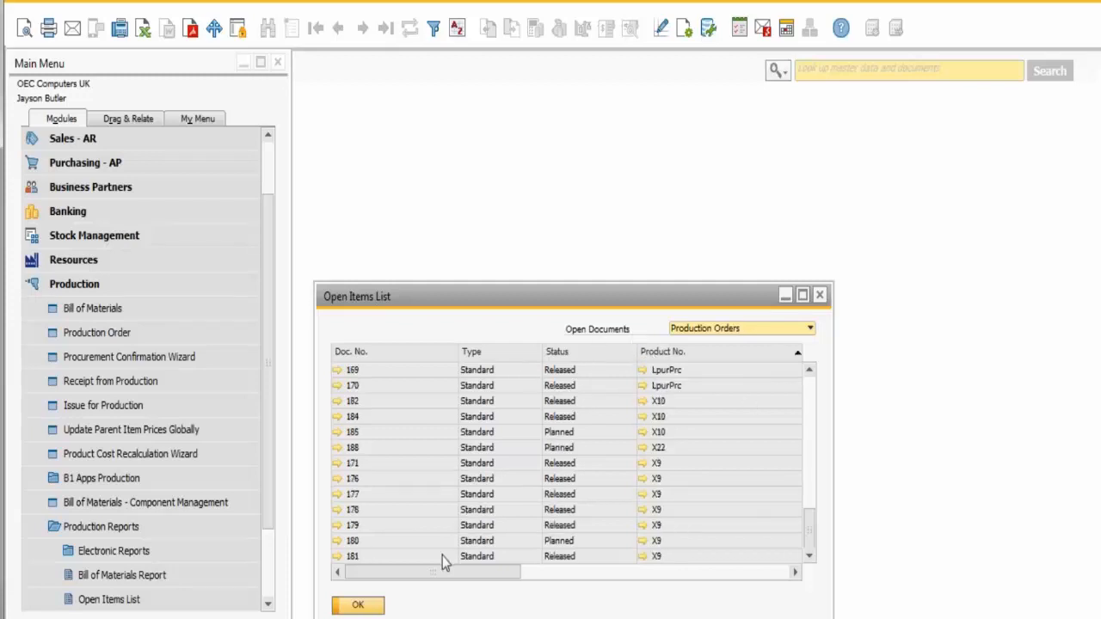
drag(434, 576, 487, 575)
click(686, 30)
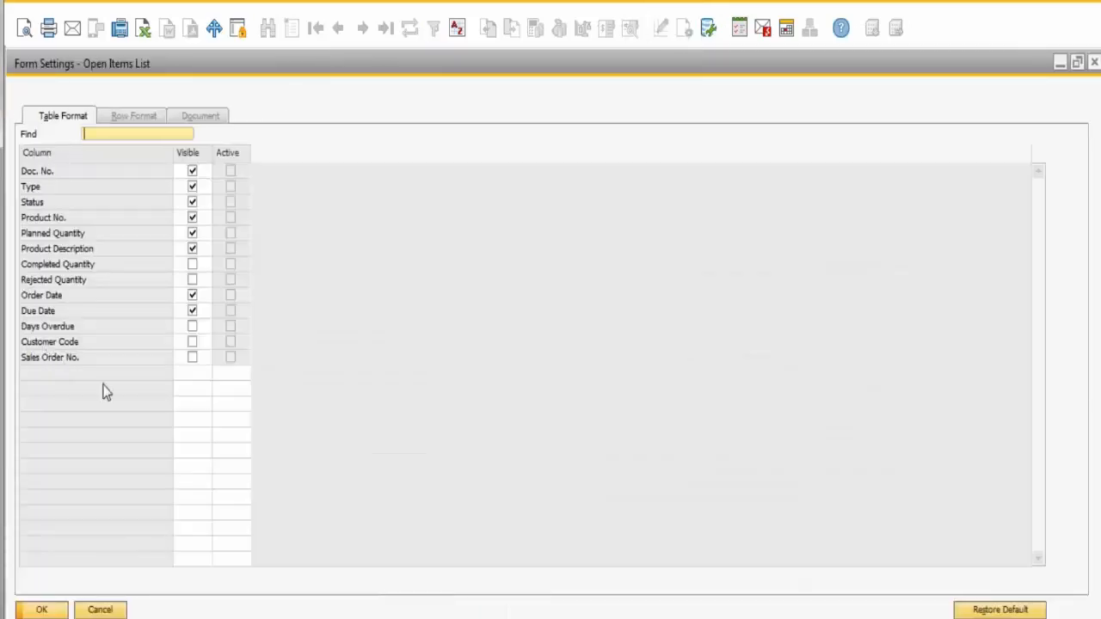
click(105, 609)
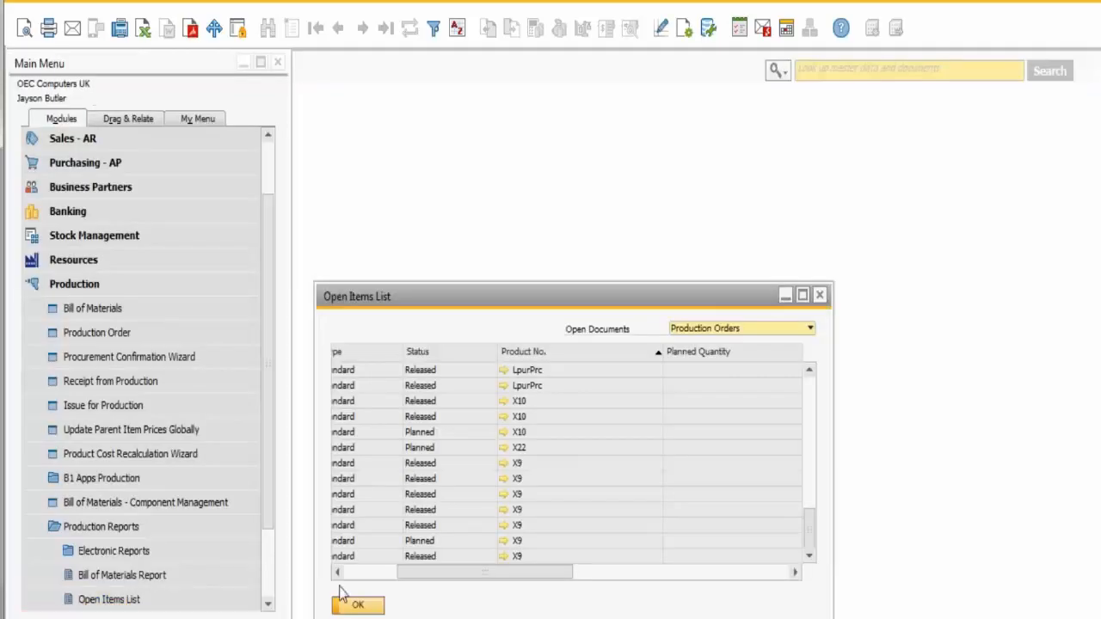
Close the Open Items List, view a blank Receipt from Production form, and close it without adding a receipt
click(357, 604)
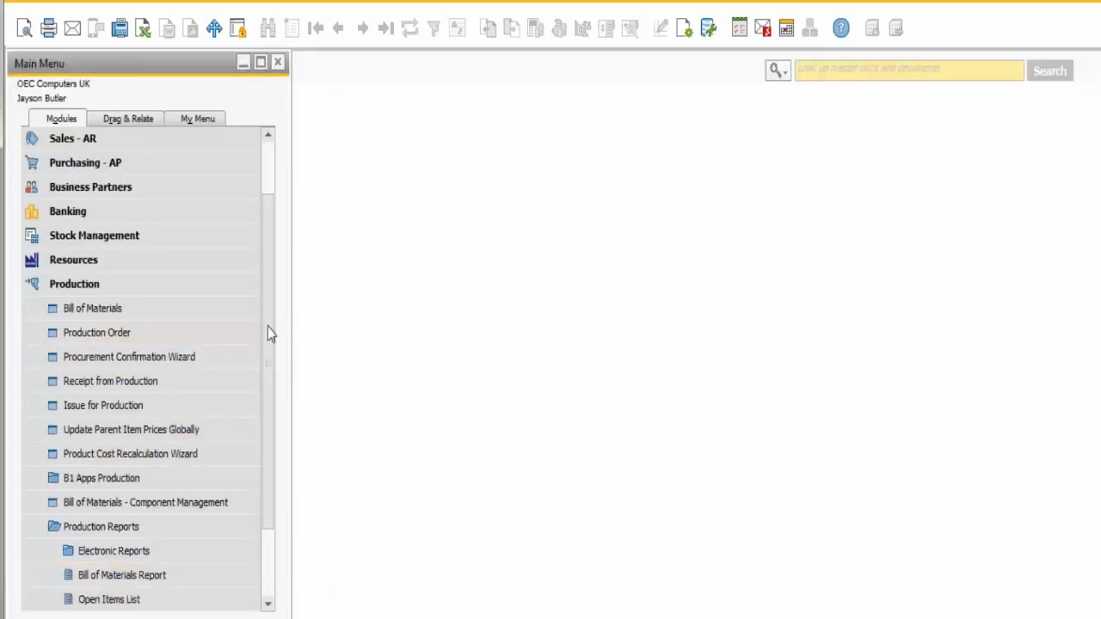
click(67, 289)
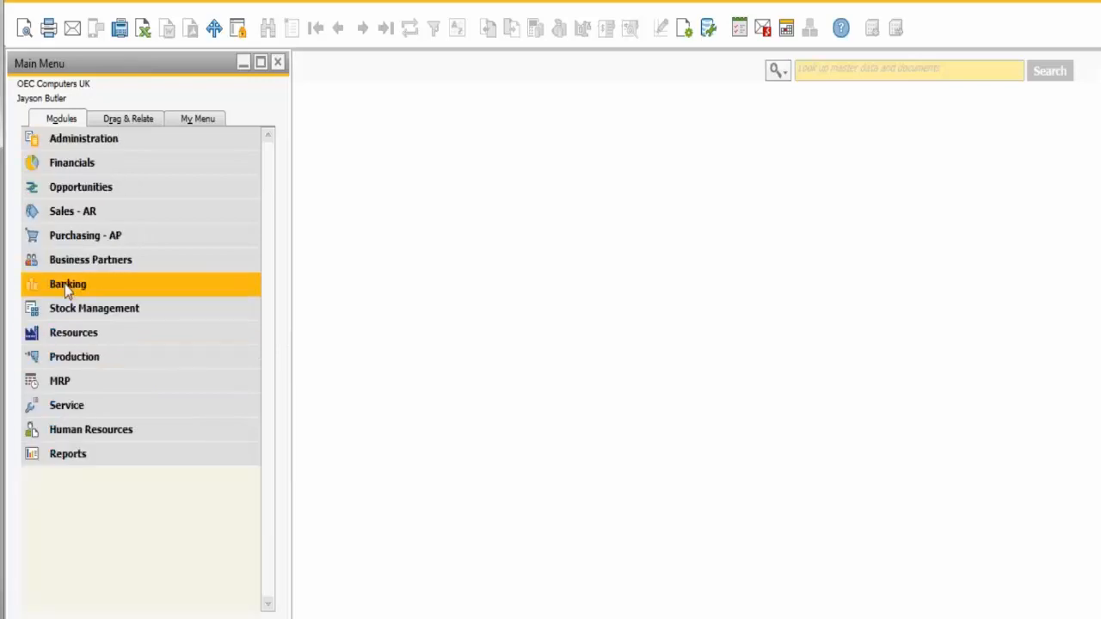
click(55, 360)
click(82, 453)
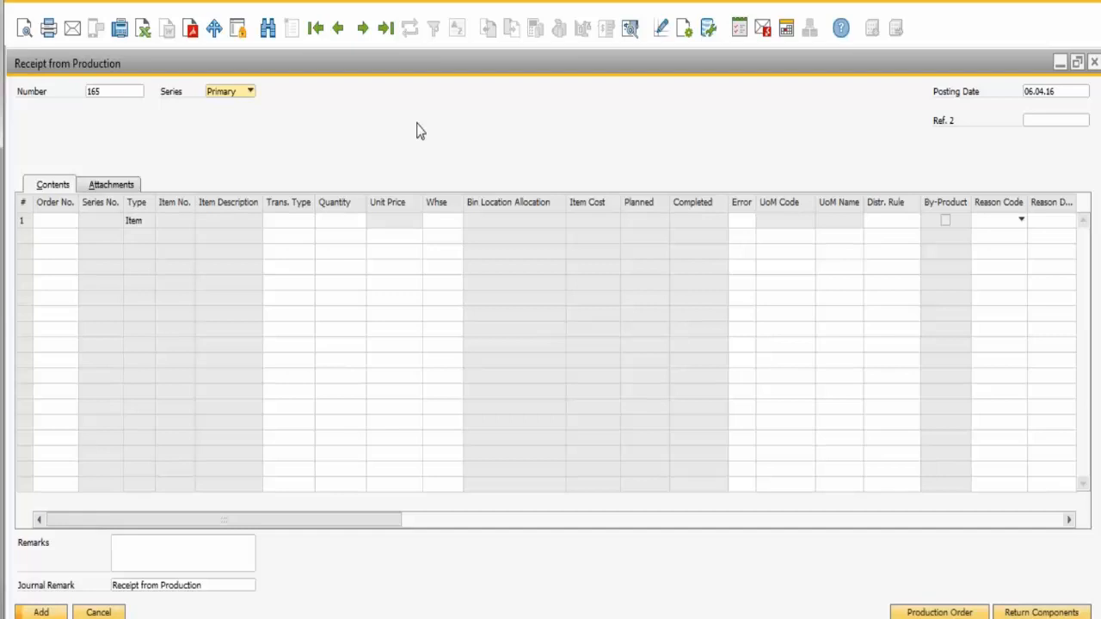
click(98, 612)
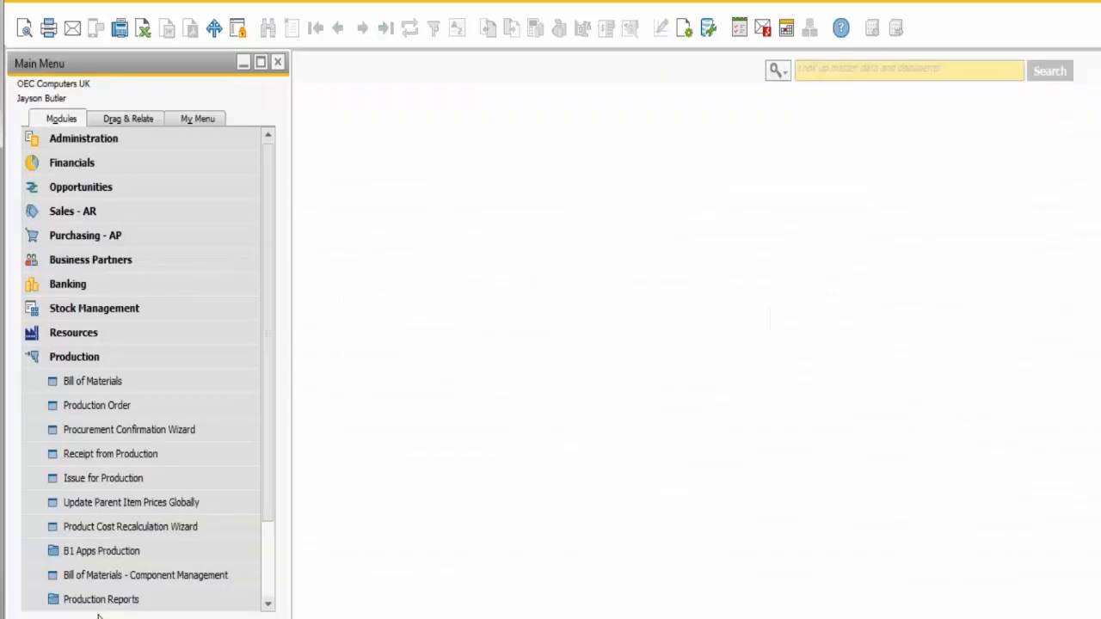
click(89, 361)
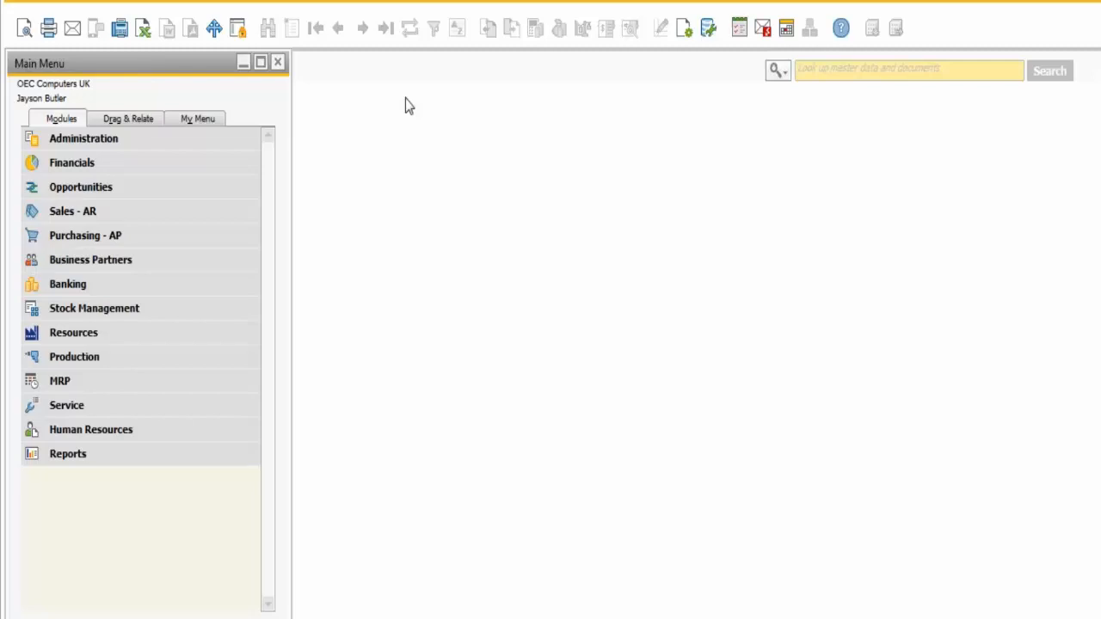
Open the most recent production order, for BAB50.9, and view its summary of costs, quantities, dates and planned times
click(103, 354)
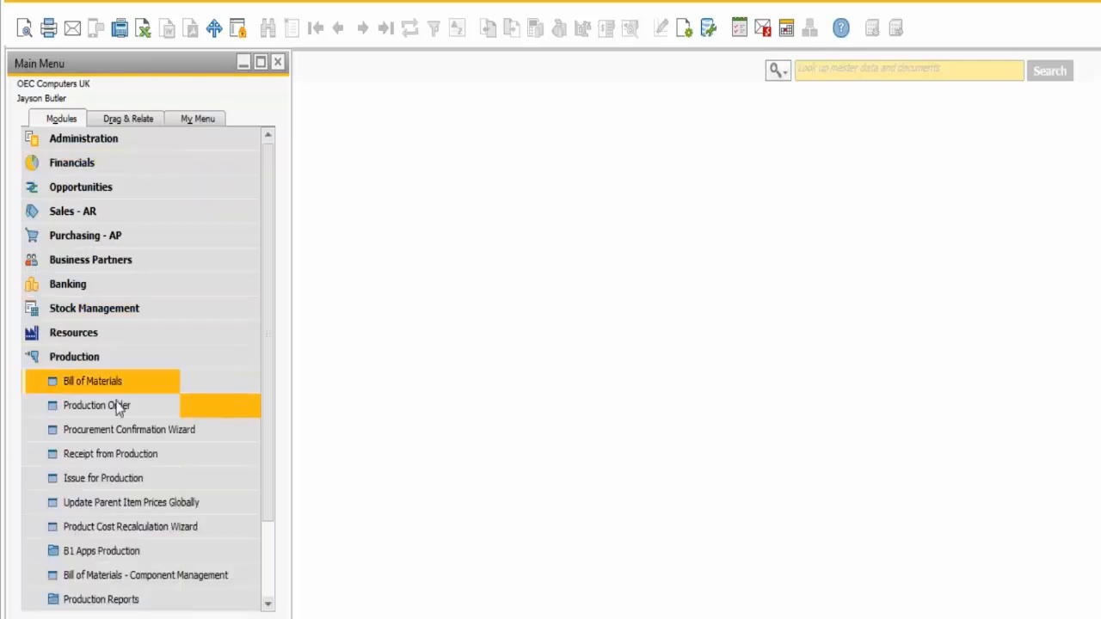
click(87, 410)
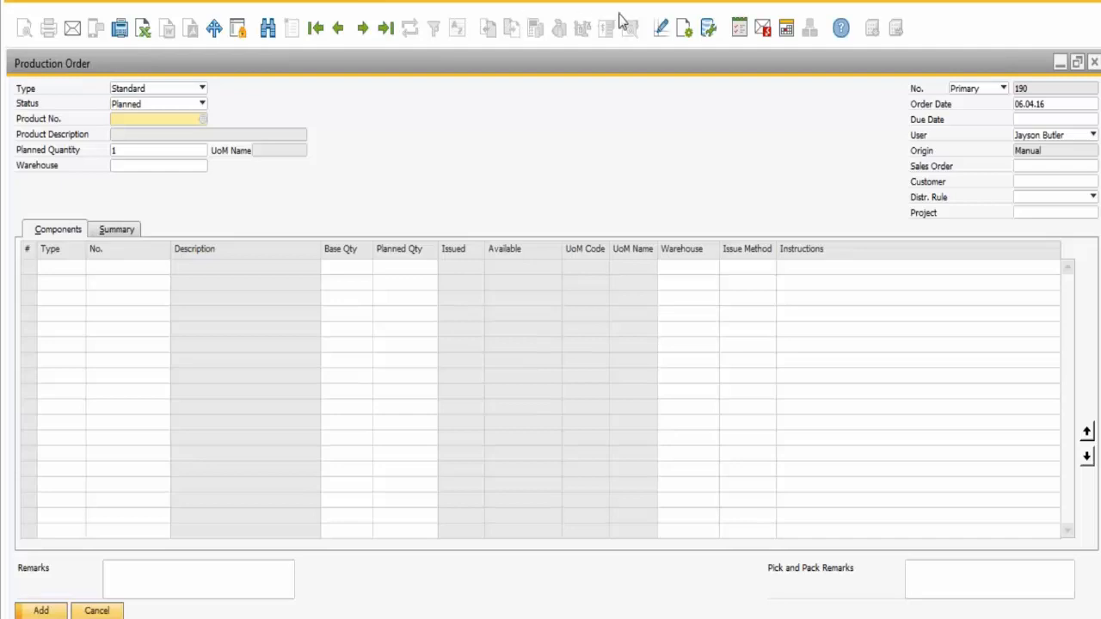
click(385, 30)
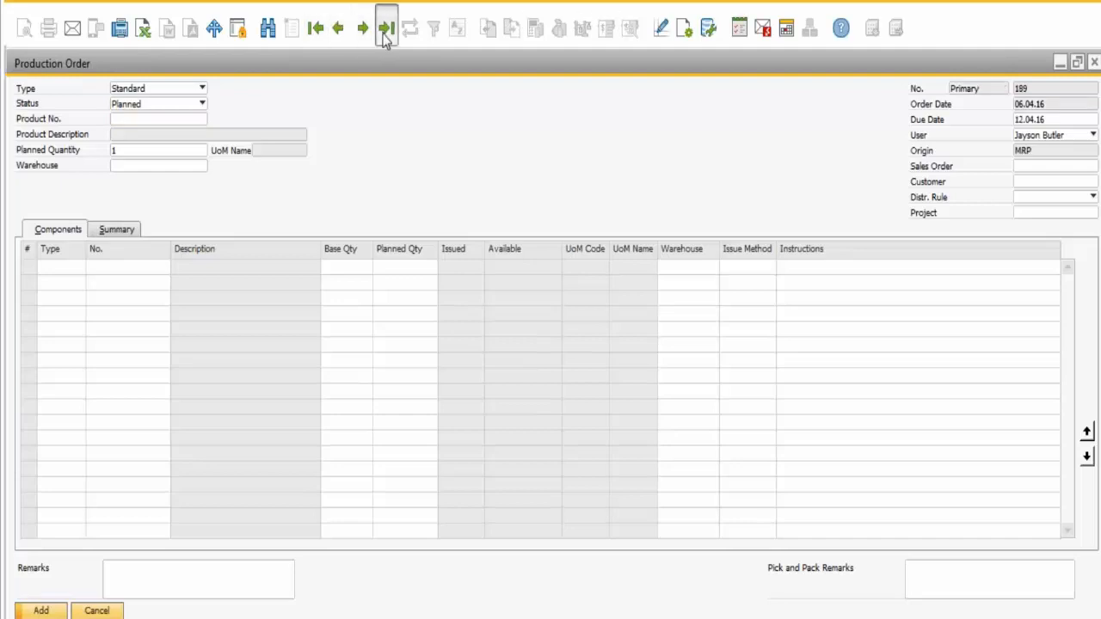
click(116, 229)
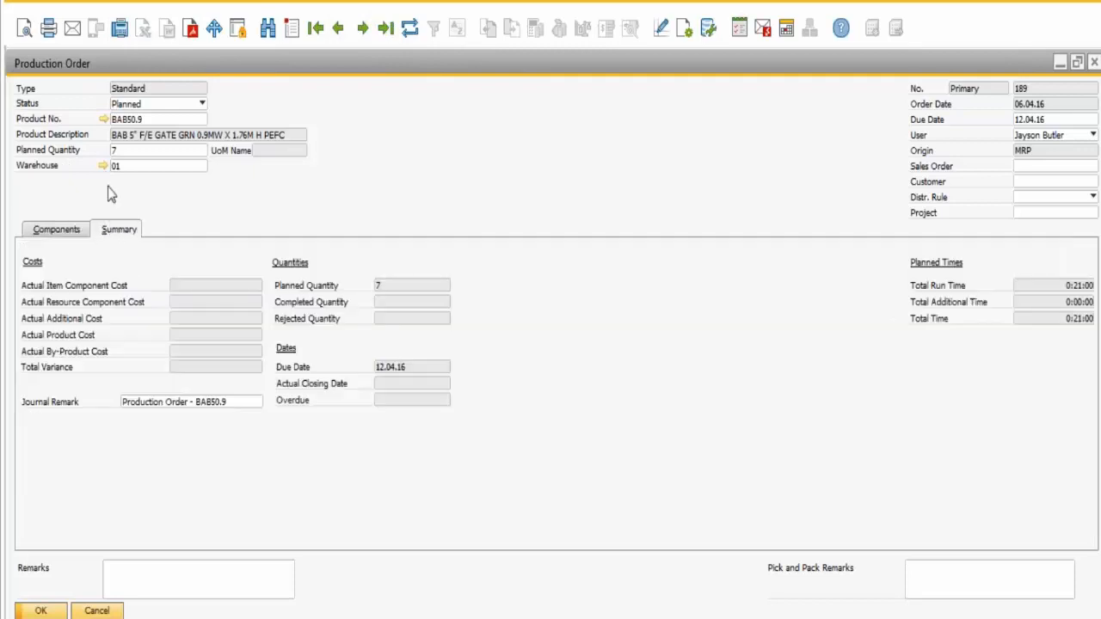
Browse back through earlier production orders to the closed order for X10 and examine its cost summary and component lines
click(339, 35)
click(338, 33)
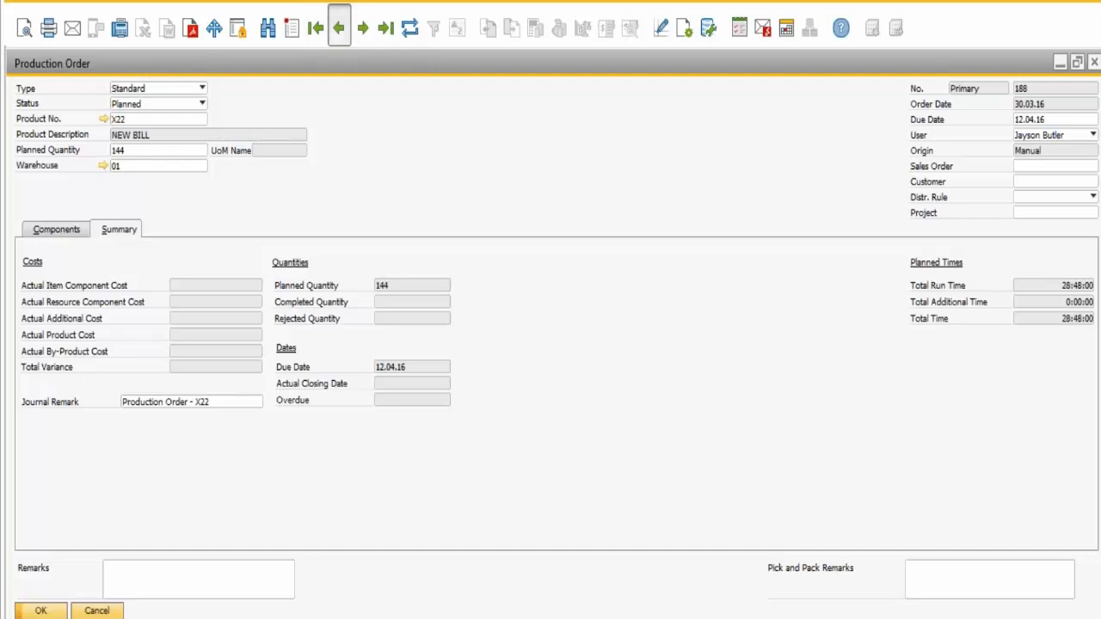
click(338, 33)
click(338, 32)
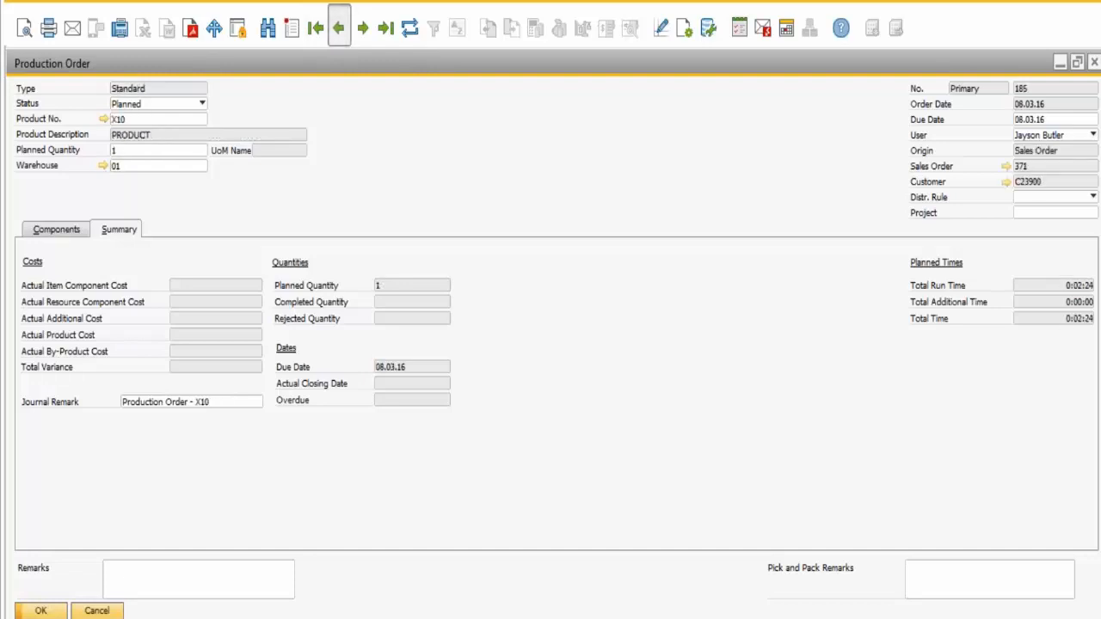
click(338, 33)
click(338, 33)
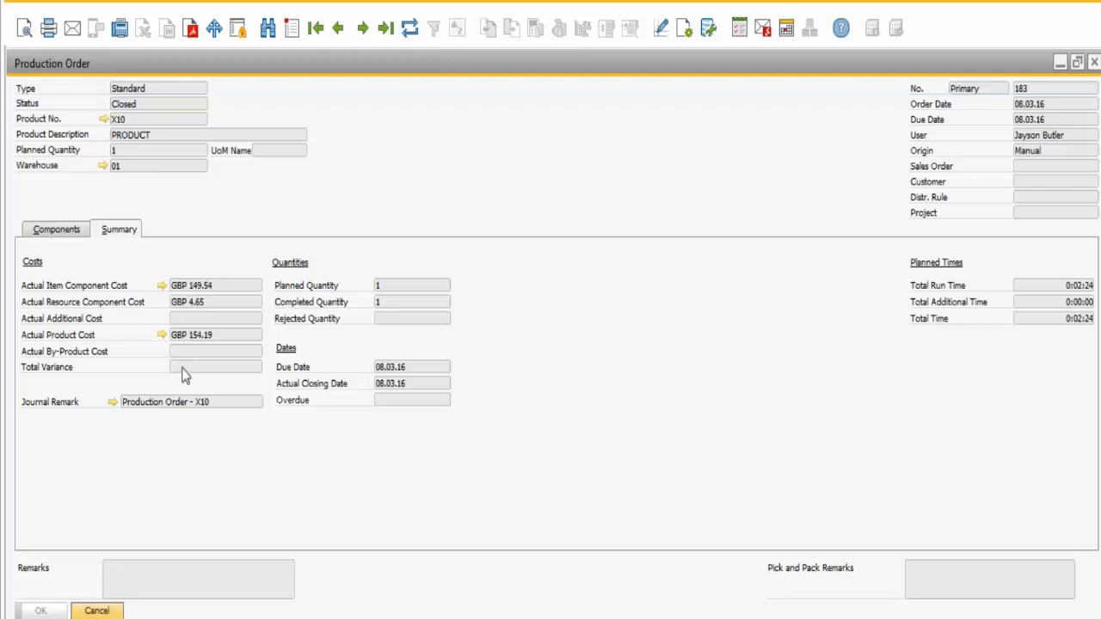
click(53, 232)
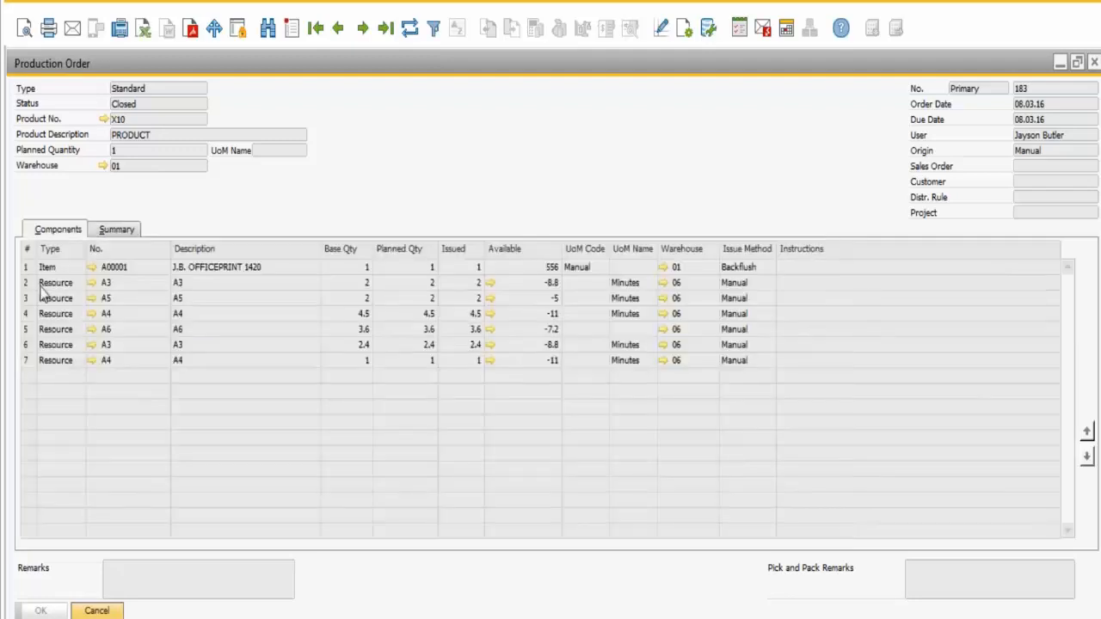